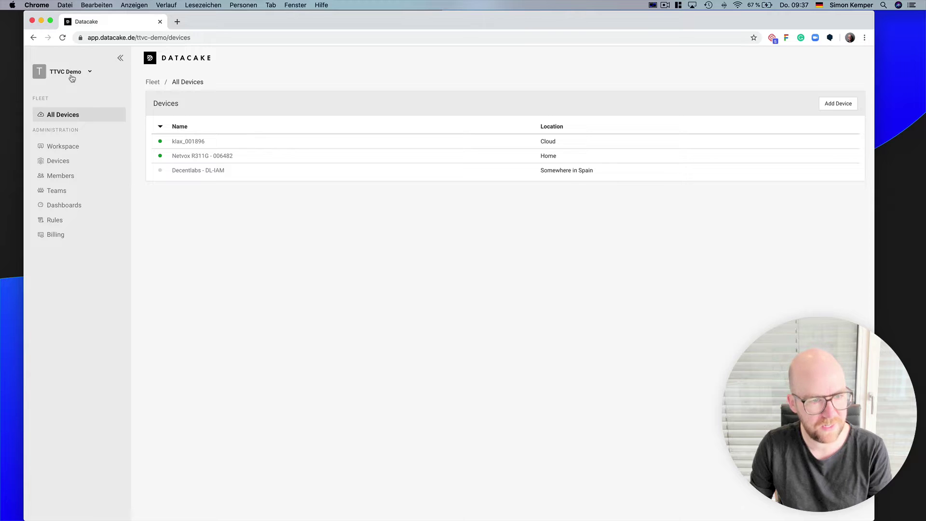
- Glance at the TTVC Demo workspace options, then open the Netvox R311G - 006482 device
left_click(79, 71)
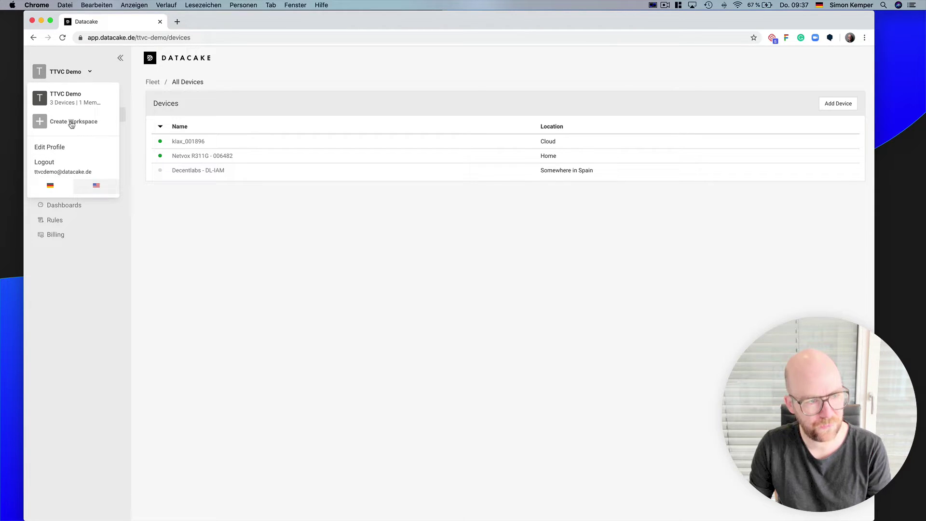
left_click(319, 345)
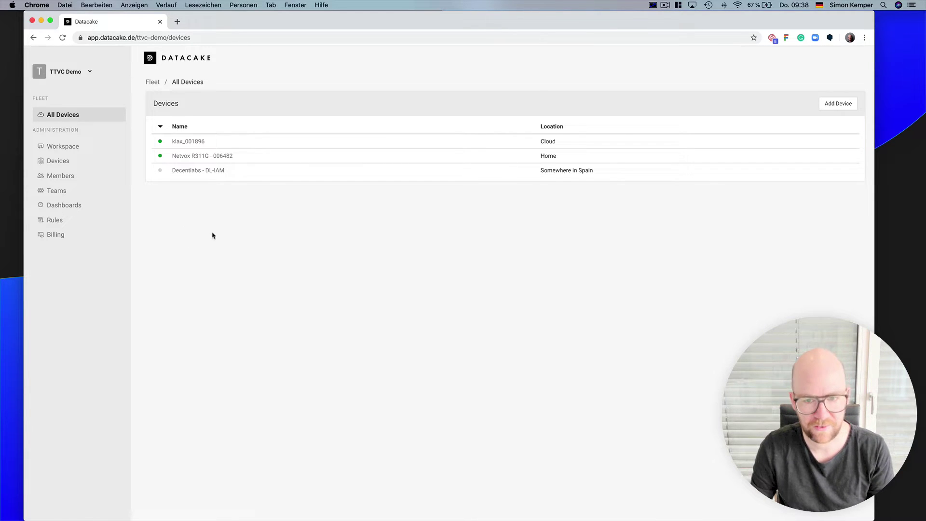
left_click(208, 157)
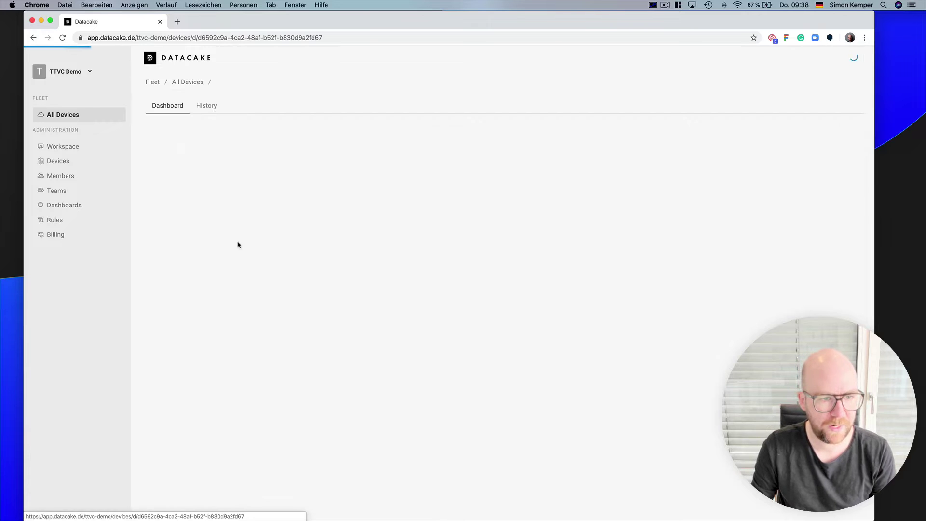
mouse_move(424, 507)
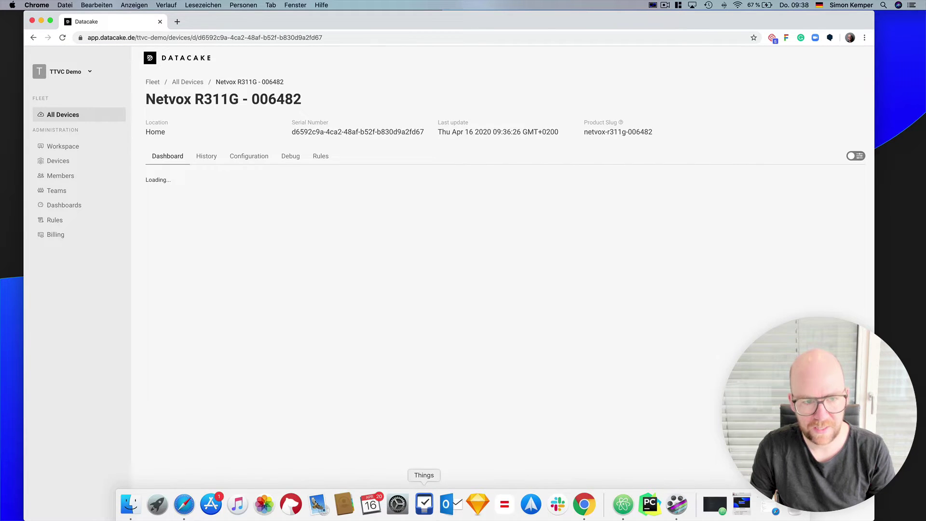
- In the TTN Console, review the application's devices and its payload decoder returning bat and lux
left_click(764, 511)
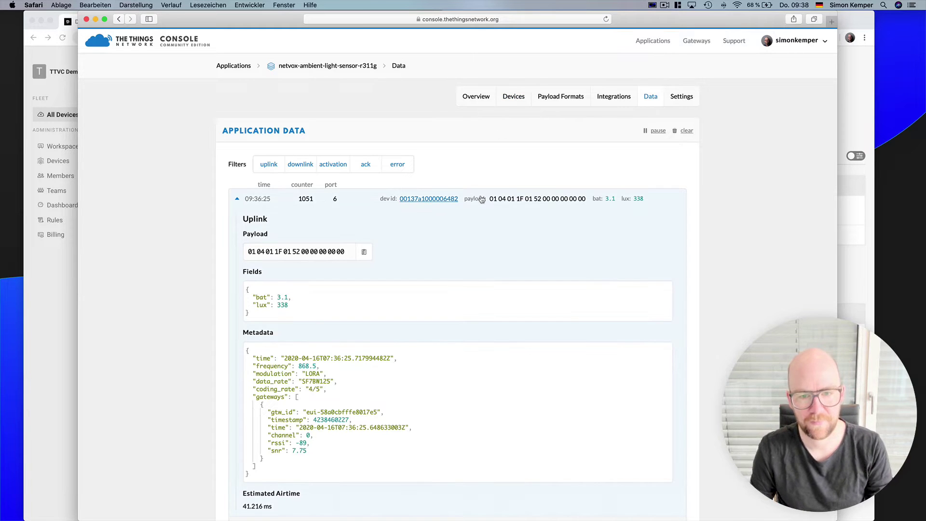
left_click(510, 101)
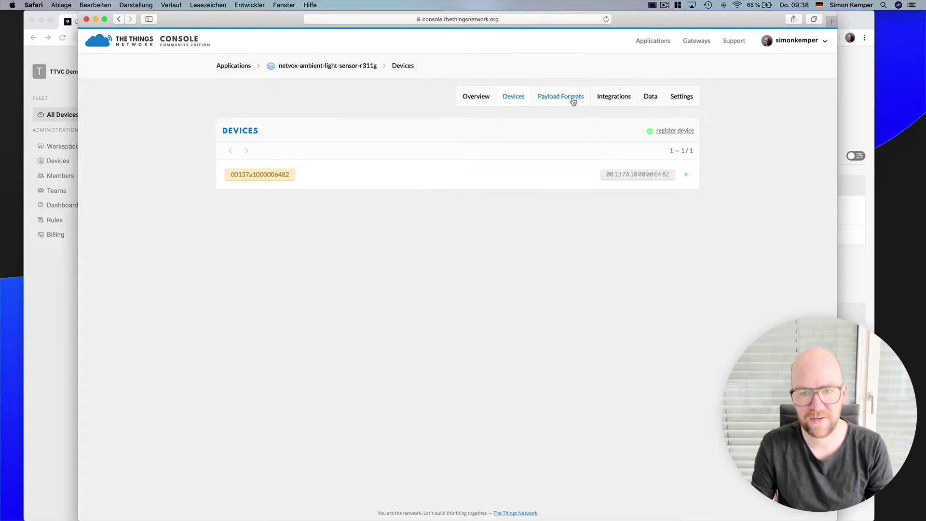
left_click(562, 96)
left_click_drag(308, 316, 252, 256)
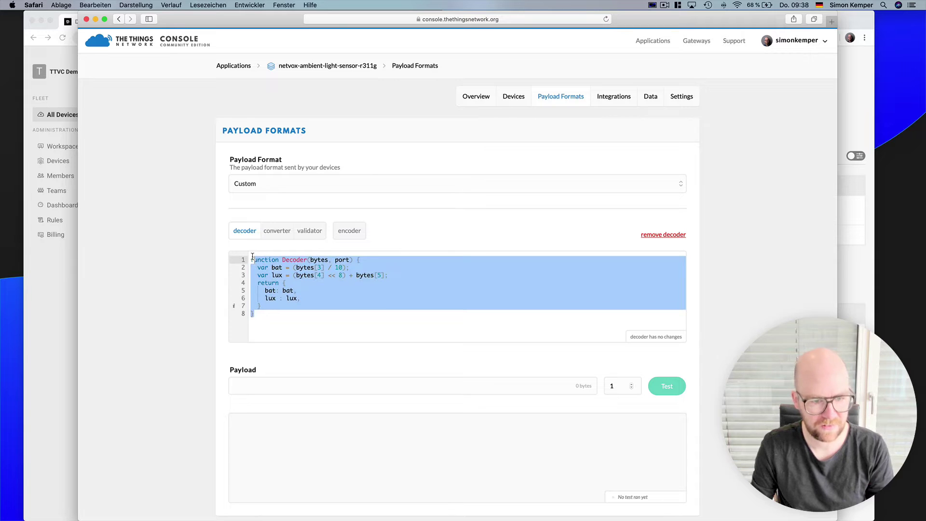
left_click(319, 310)
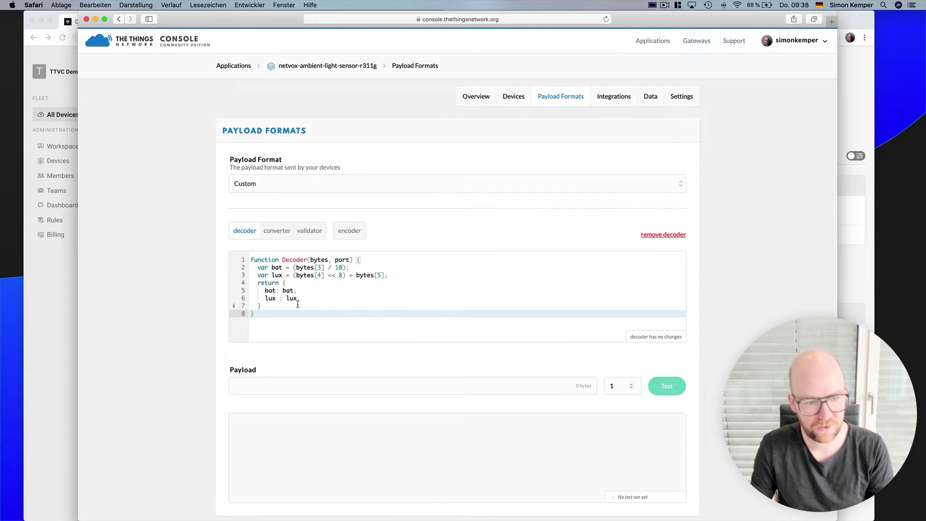
left_click_drag(298, 305, 252, 289)
left_click(270, 307)
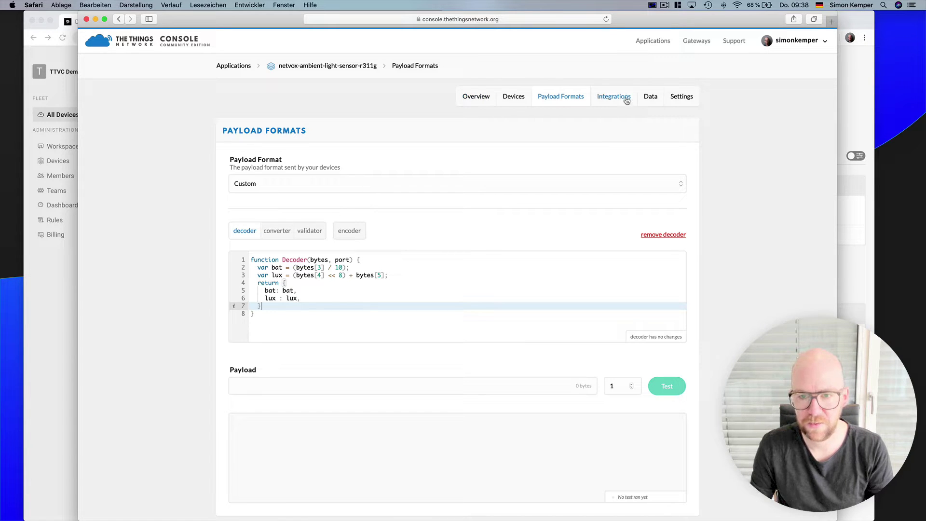
- Inspect the datacake-captain-hook HTTP integration's endpoint URL, then return to the Datacake dashboard
left_click(613, 96)
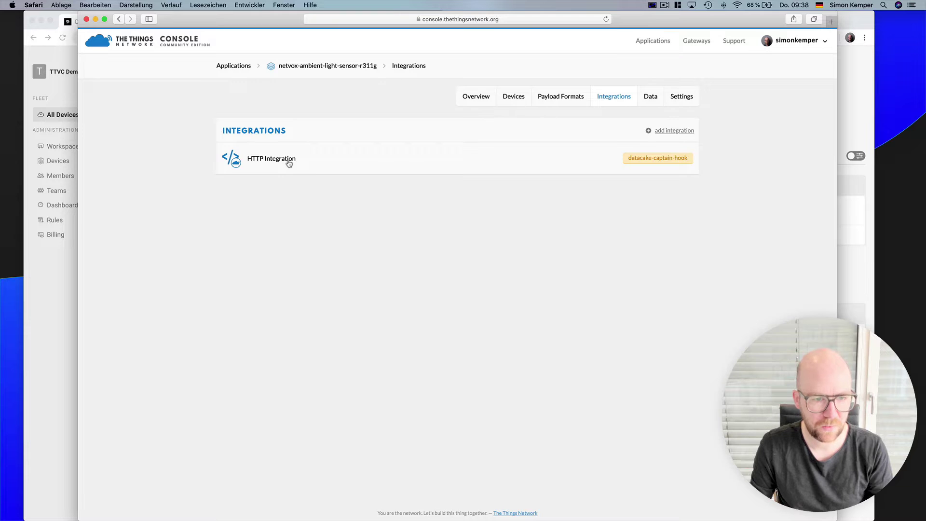
left_click(289, 164)
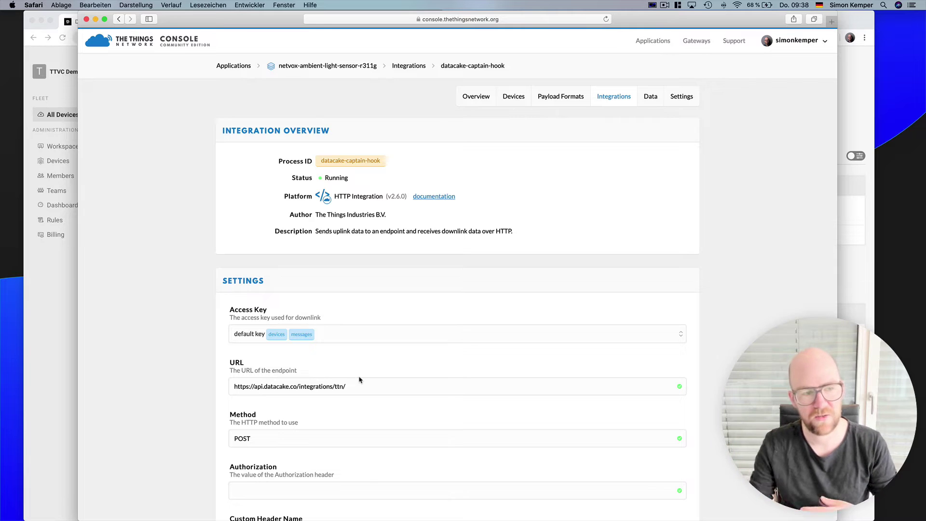
triple_click(288, 377)
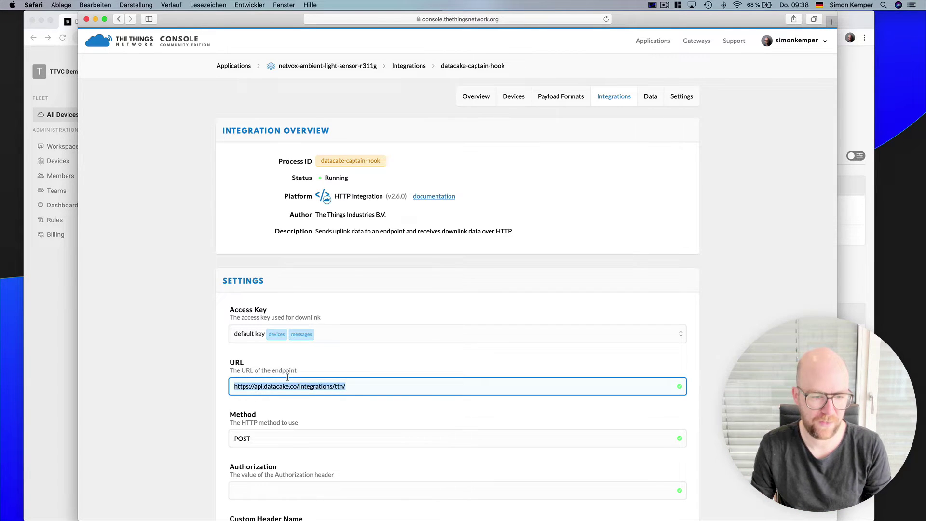
left_click(58, 383)
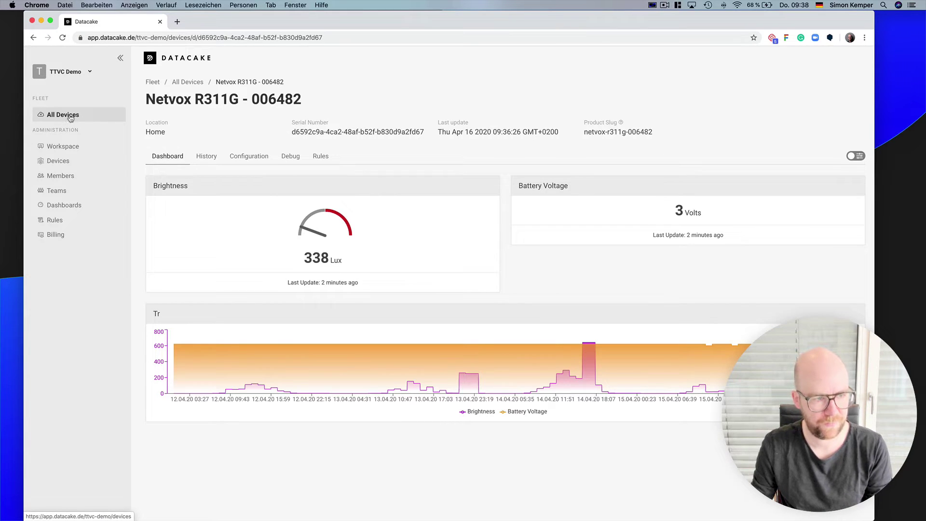
- From All Devices, bring up the Add Device dialog
left_click(71, 116)
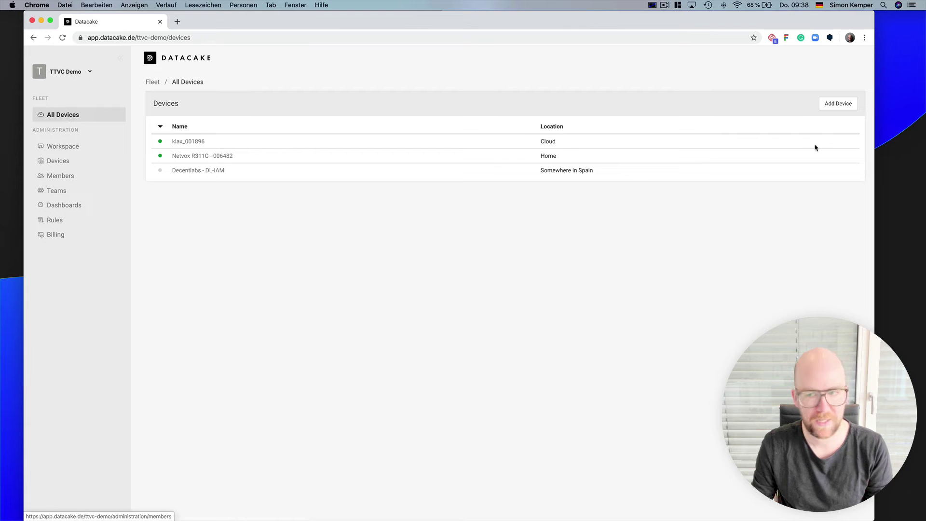
left_click(843, 109)
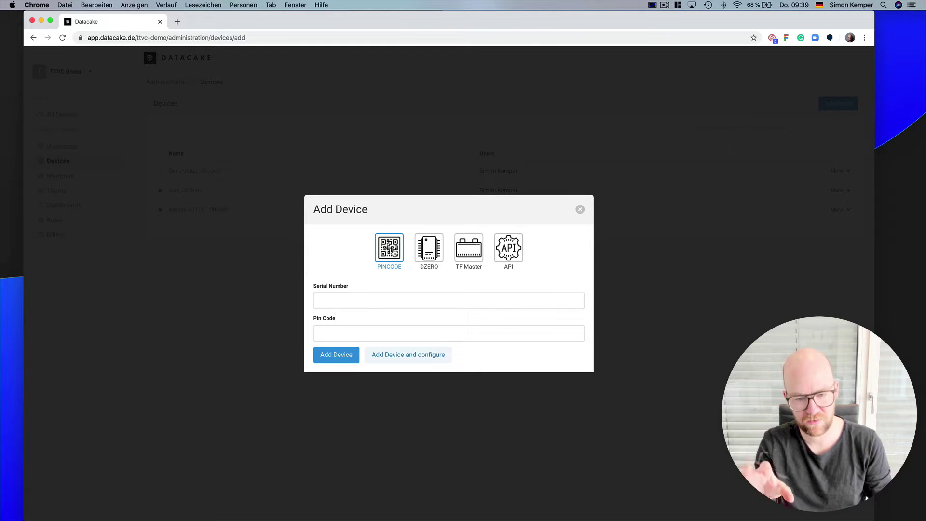
- Look at the API device option, cancel Add Device, and reopen Netvox R311G - 006482
left_click(515, 256)
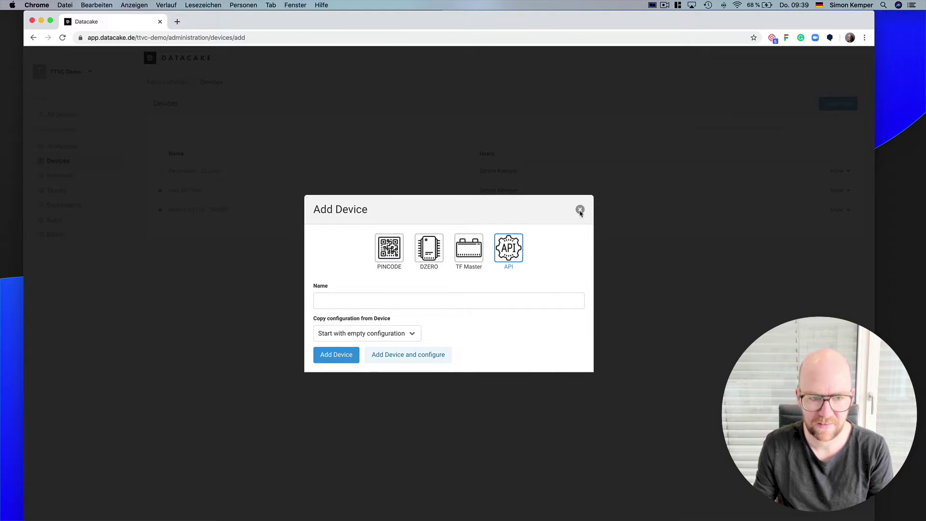
left_click(580, 209)
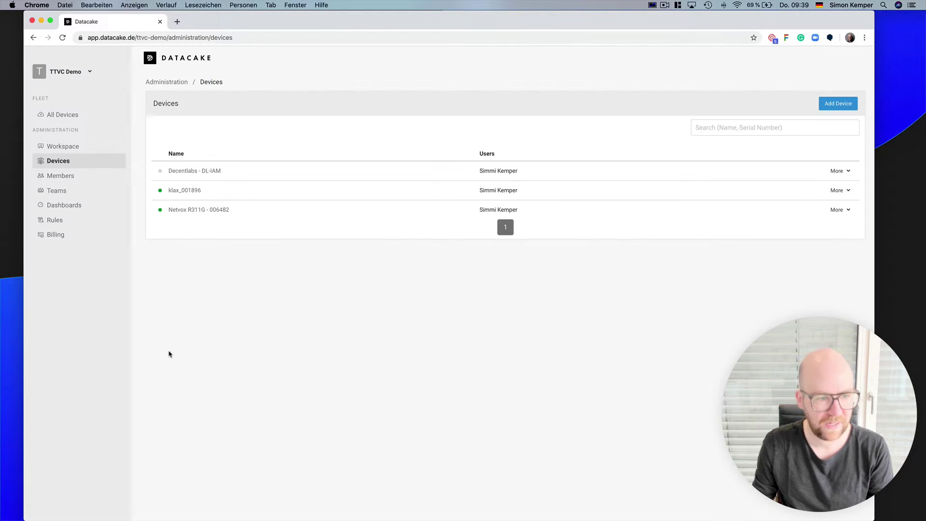
left_click(193, 211)
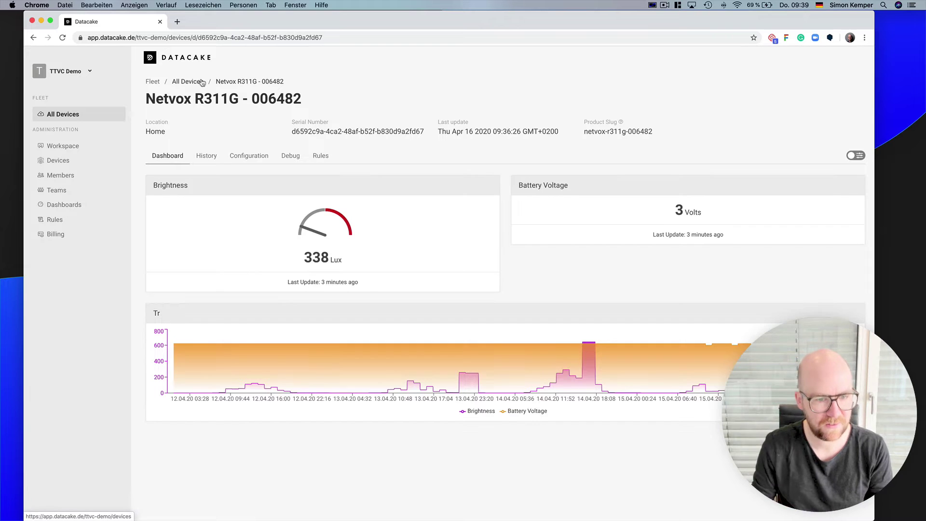
- On the device's Configuration page, preview the Add Field form's types and cancel it
left_click(268, 162)
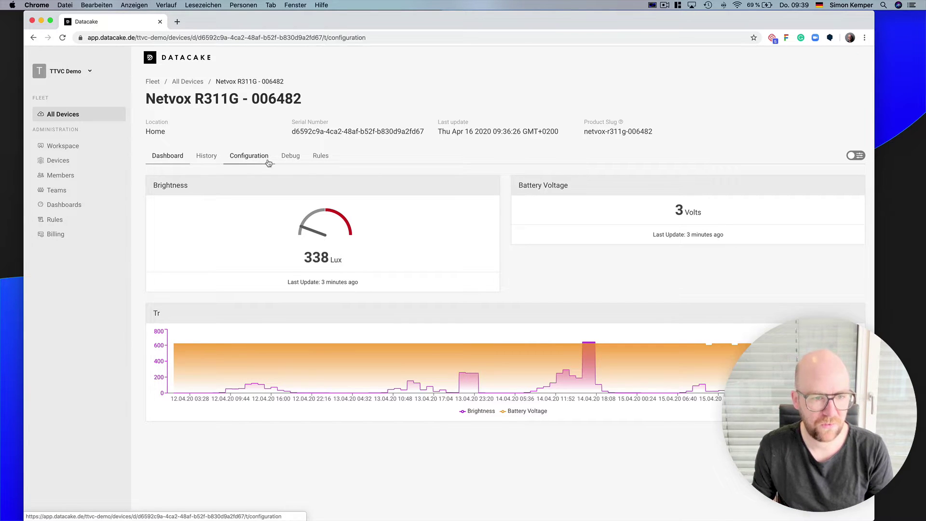
scroll(268, 166, "down", 5)
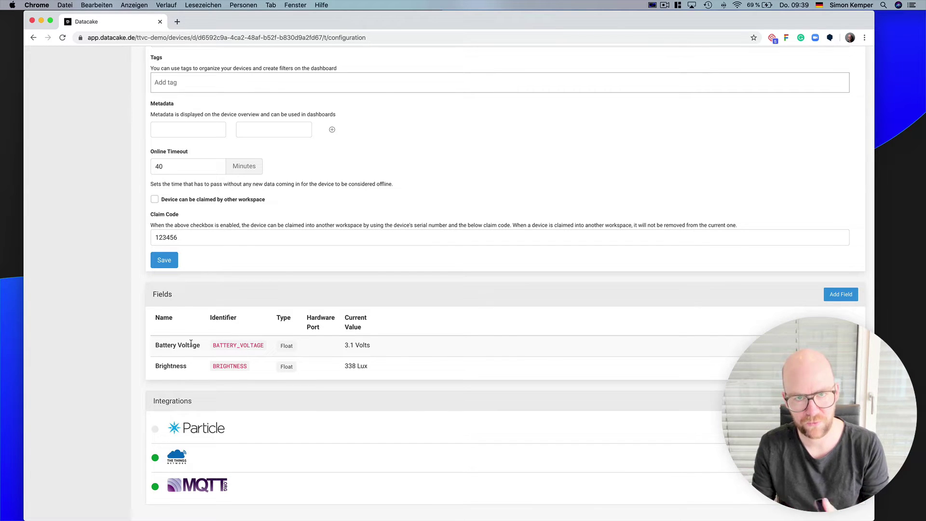
left_click(839, 294)
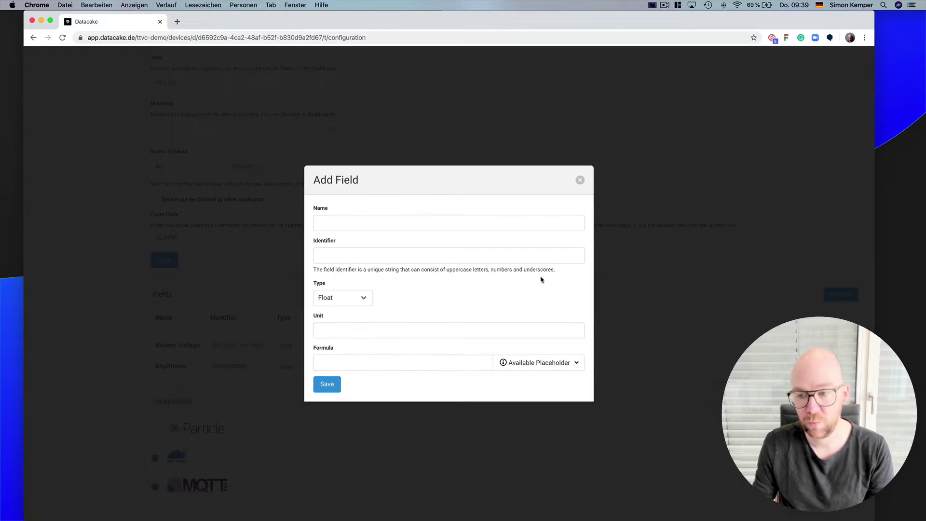
left_click(359, 303)
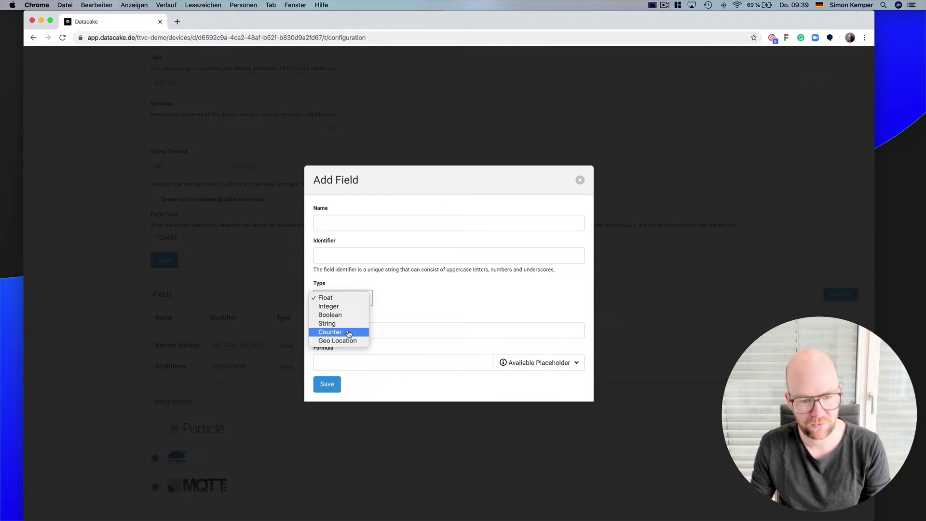
left_click(435, 305)
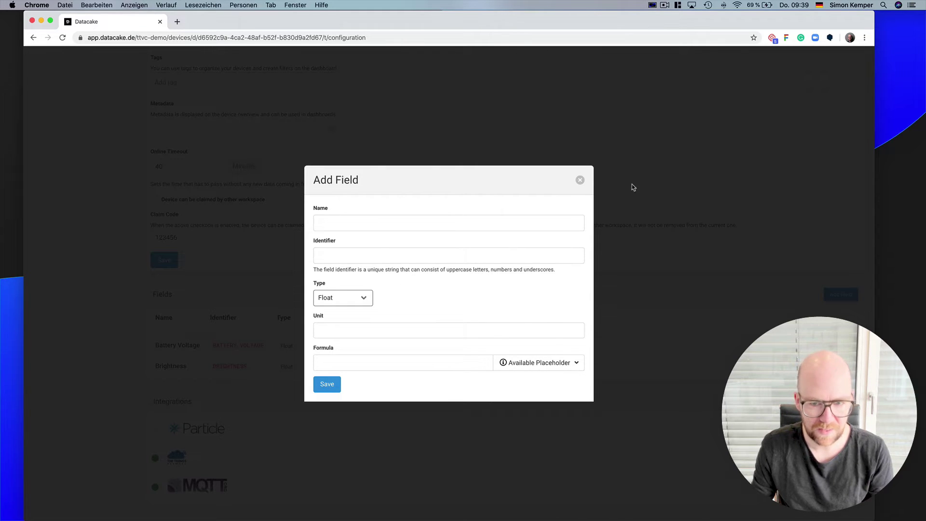
left_click(579, 180)
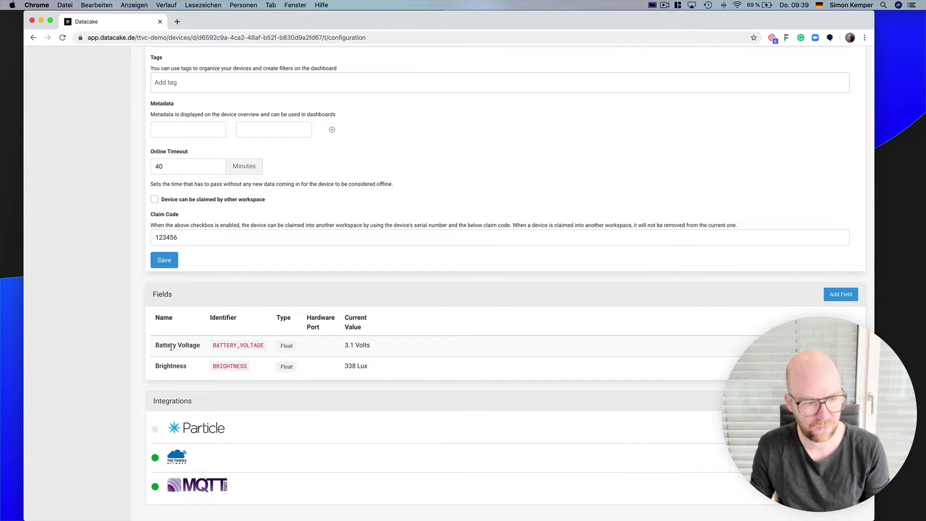
- Highlight the Battery Voltage and Brightness field names, then begin adding a mapping field
left_click_drag(154, 348, 212, 346)
scroll(207, 354, "up", 1)
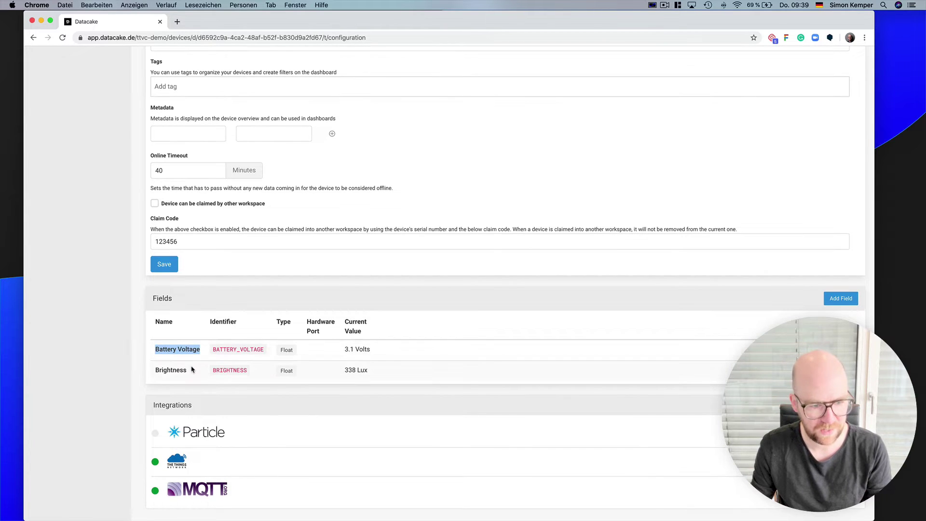
left_click(186, 373)
double_click(186, 373)
left_click(407, 355)
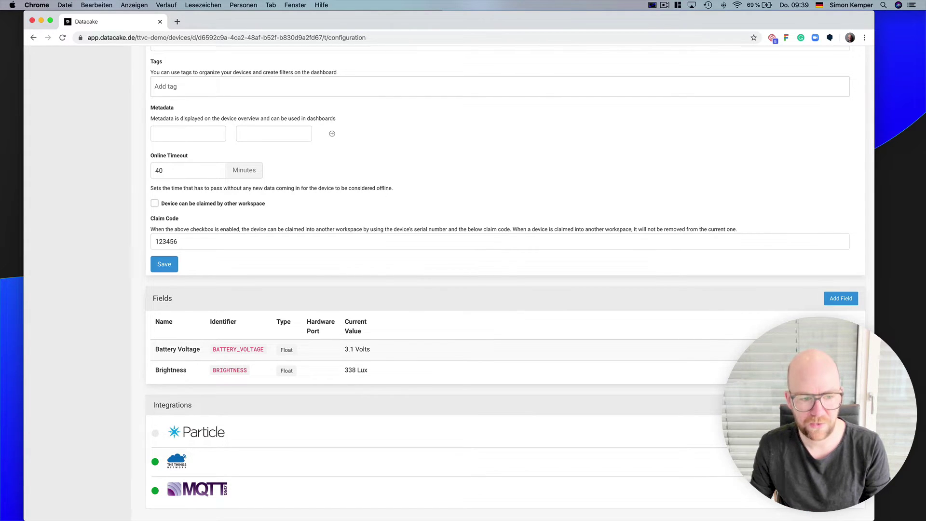
left_click(462, 357)
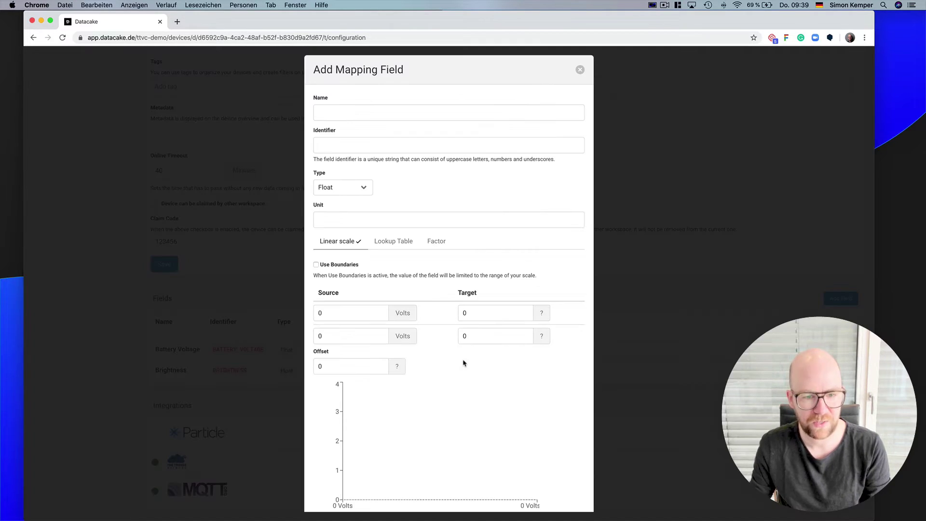
- Map source 2–3 Volts linearly to target 0–100 with unit %
left_click(357, 319)
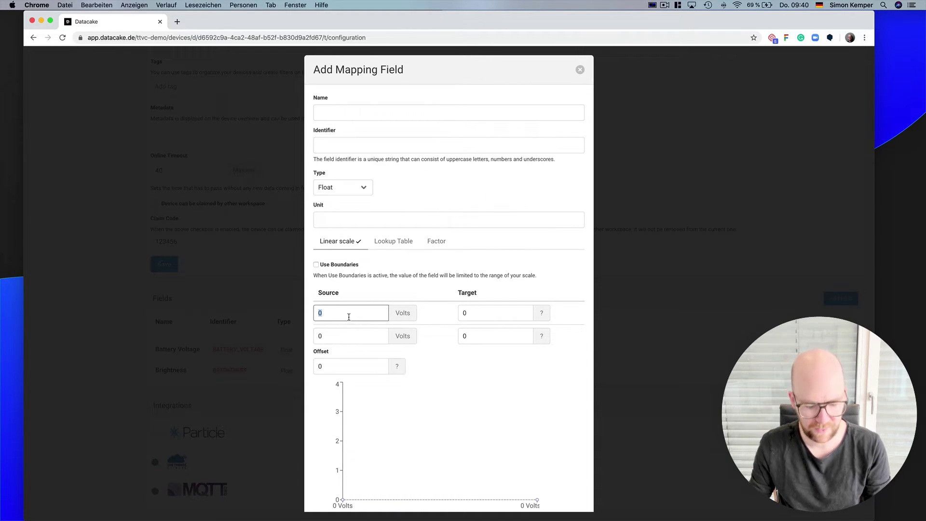
type("2")
key("Tab")
key("Tab")
type("3")
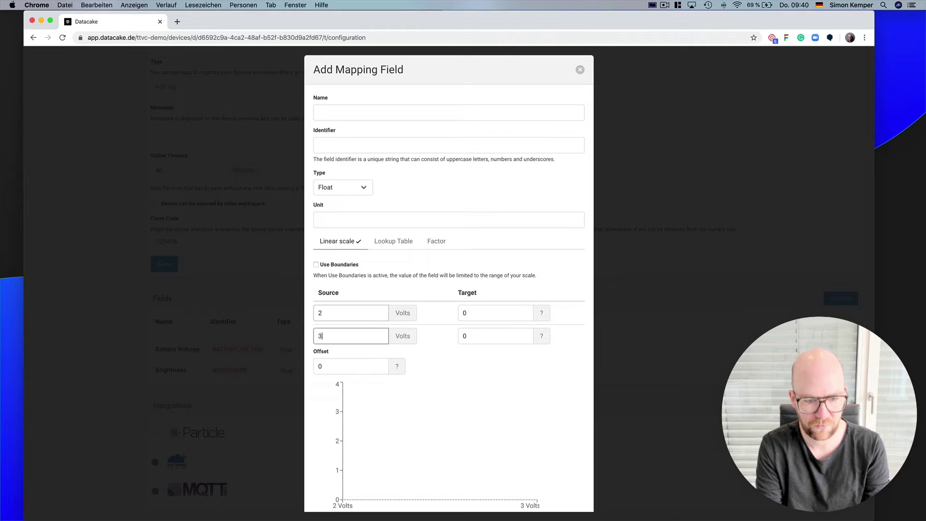
key("Tab")
type("100")
key("shift+Tab")
key("shift+Tab")
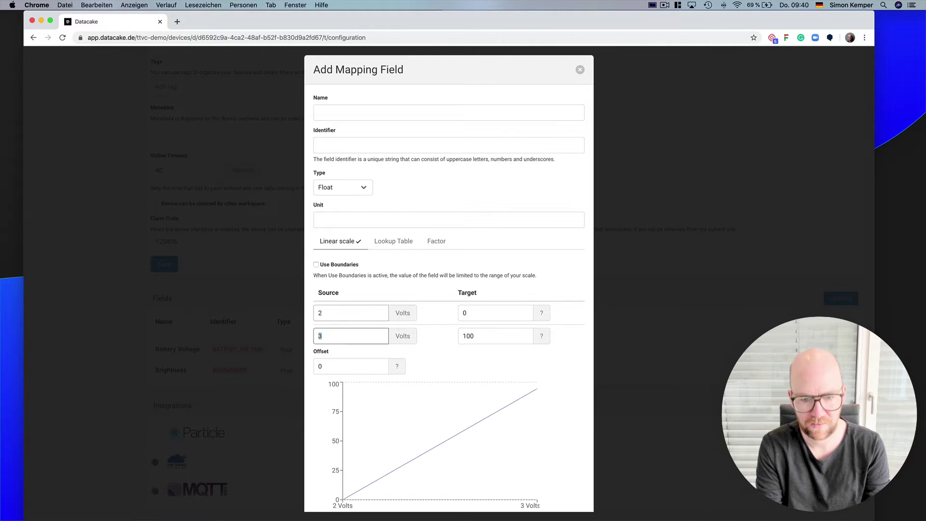
left_click(334, 217)
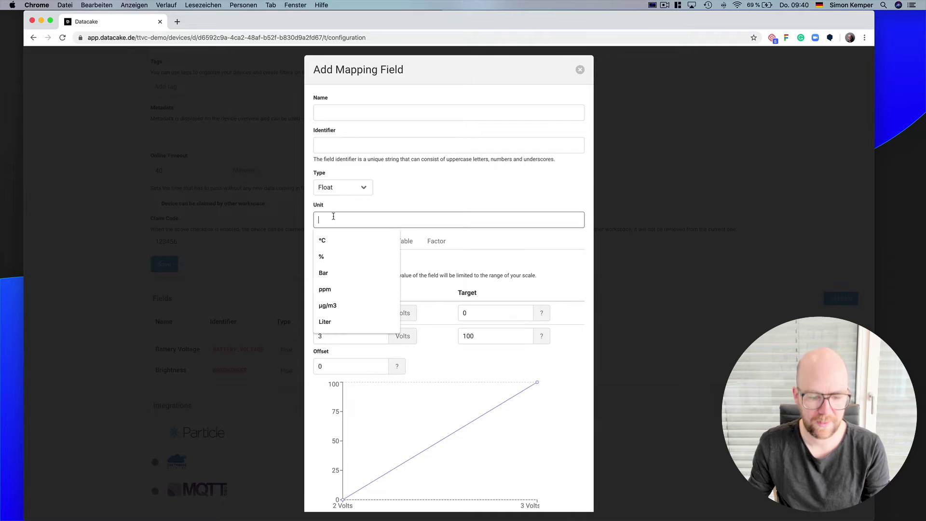
type("%")
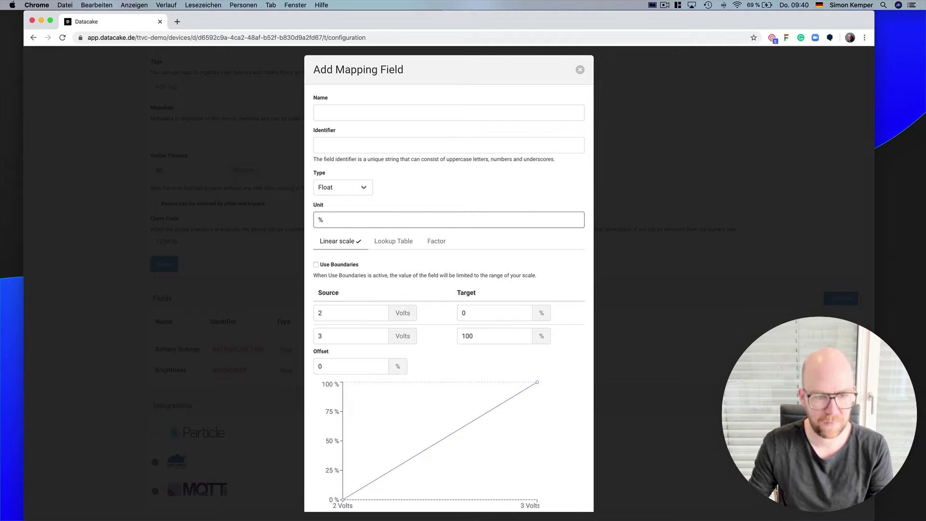
- Name the field 'Battery Percentage' with identifier BATPER and save it
left_click(361, 110)
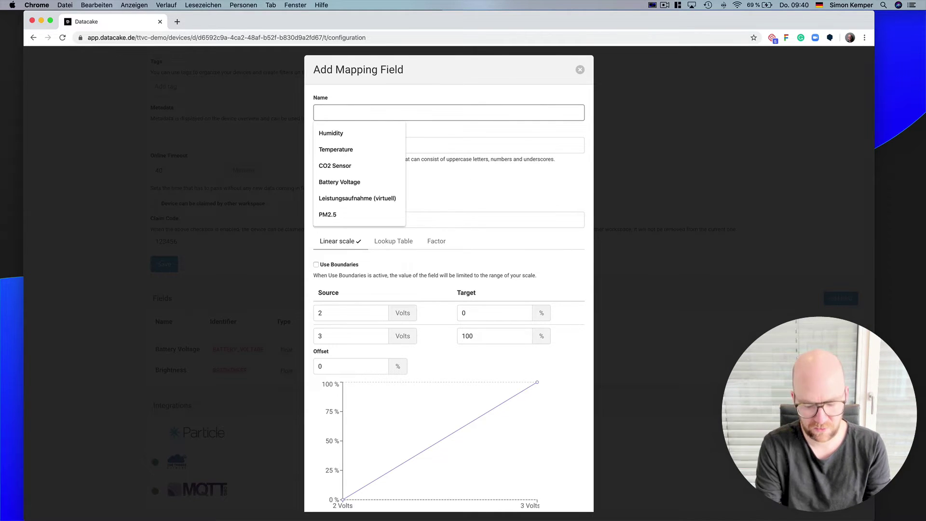
type("Battery ")
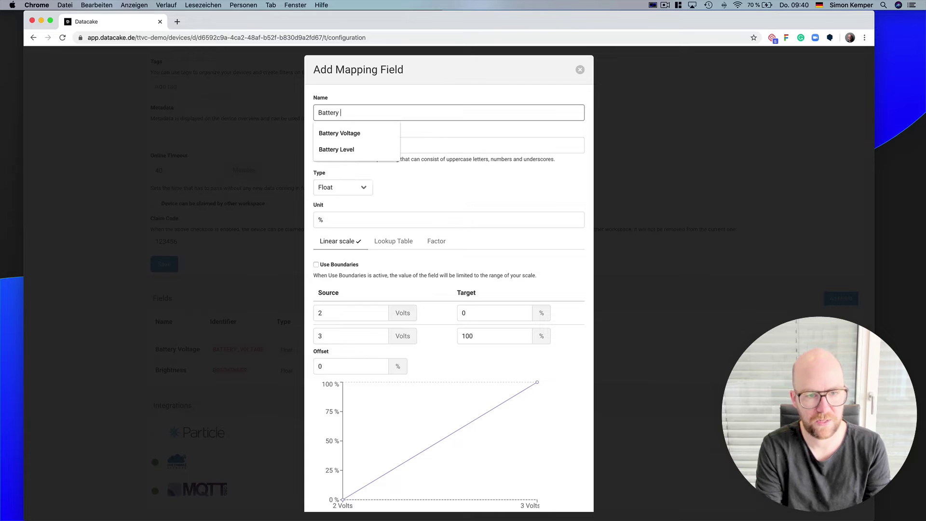
type("Percentage")
key("Tab")
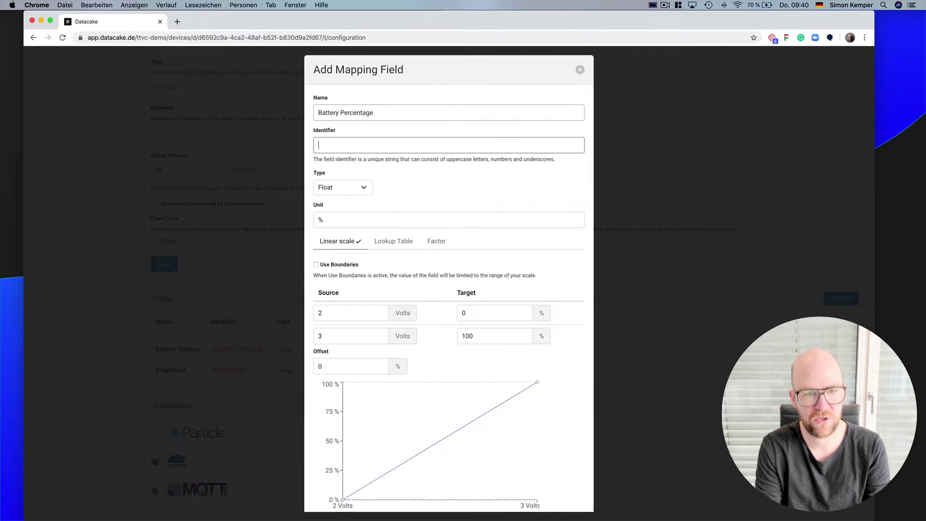
type("BATPER")
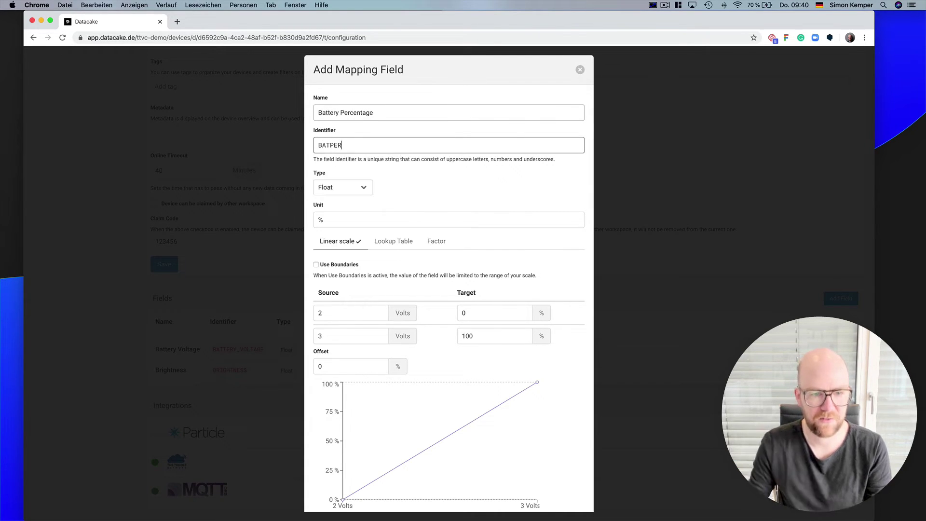
scroll(502, 364, "down", 2)
left_click(326, 503)
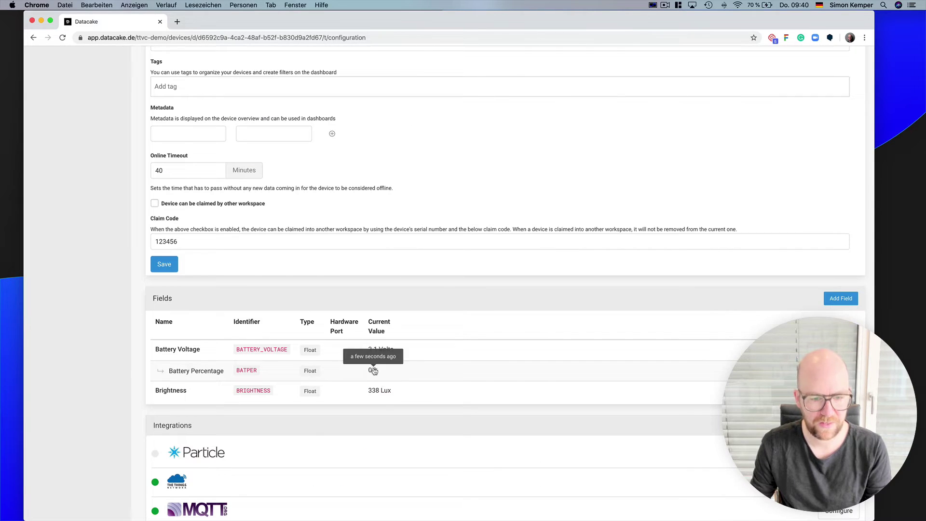
double_click(206, 371)
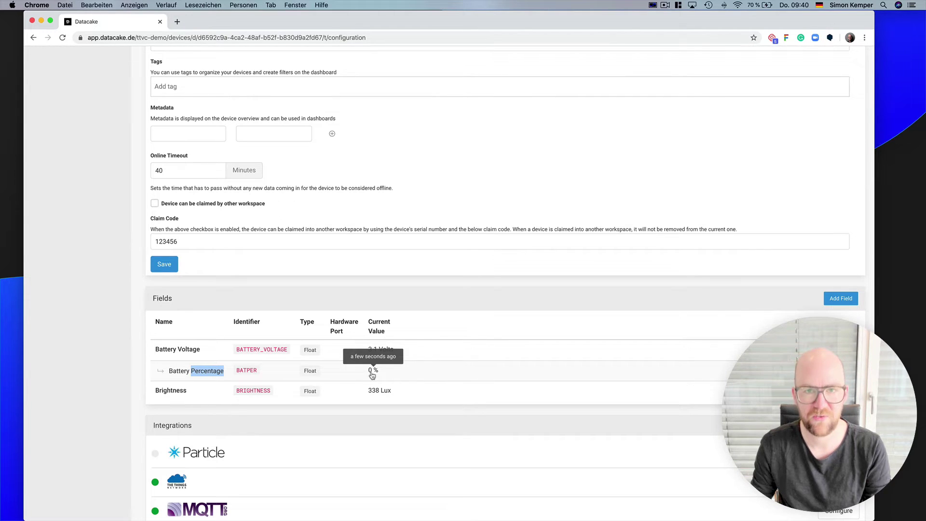
scroll(395, 374, "up", 5)
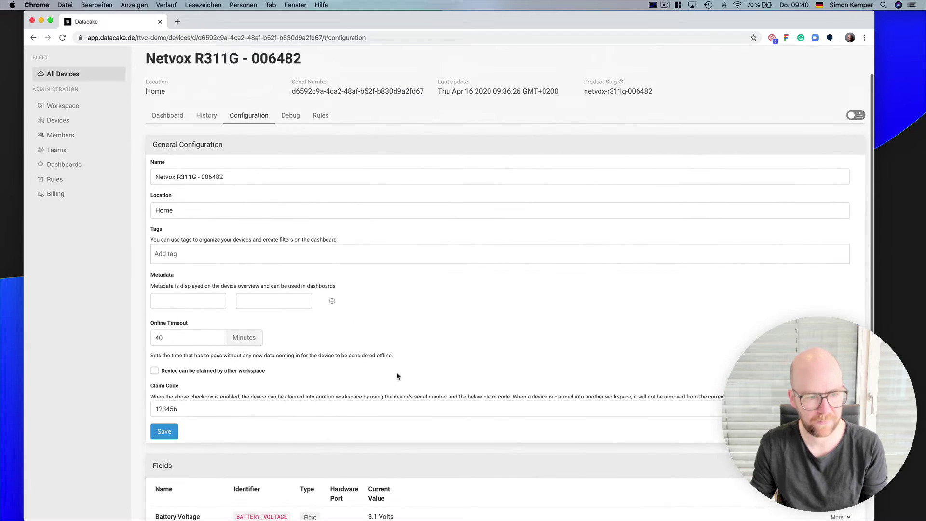
scroll(398, 376, "down", 5)
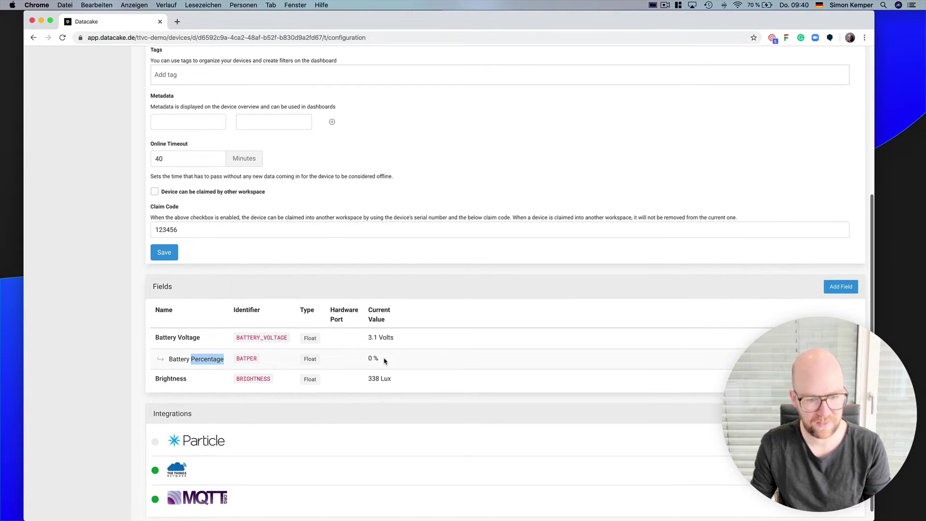
scroll(207, 451, "down", 1)
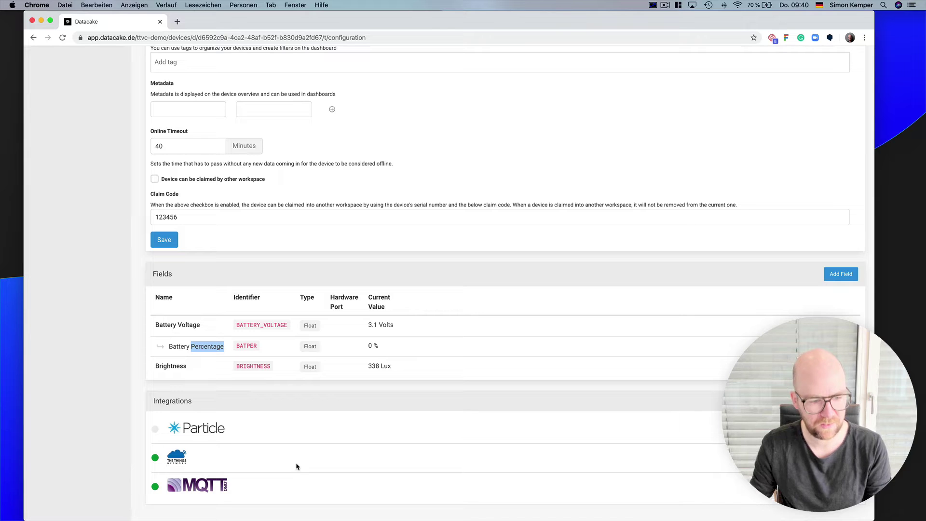
scroll(238, 423, "up", 5)
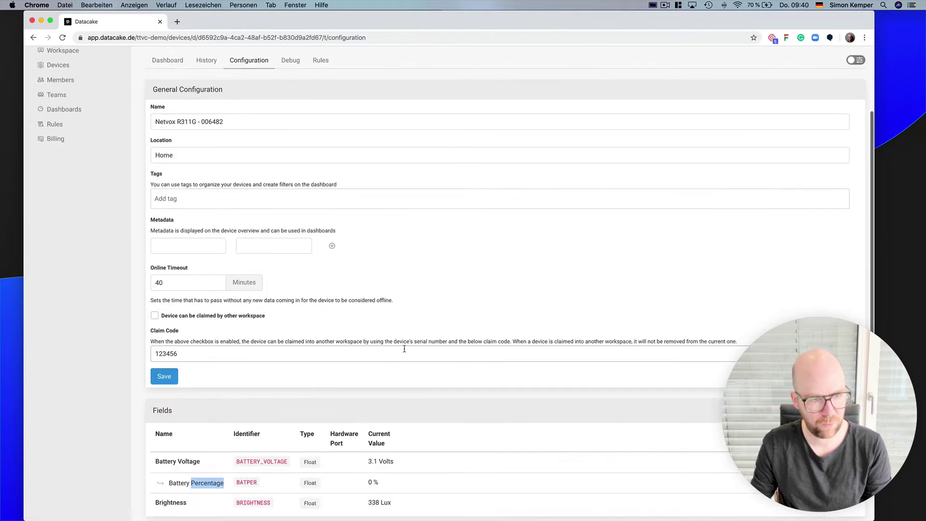
scroll(404, 348, "down", 5)
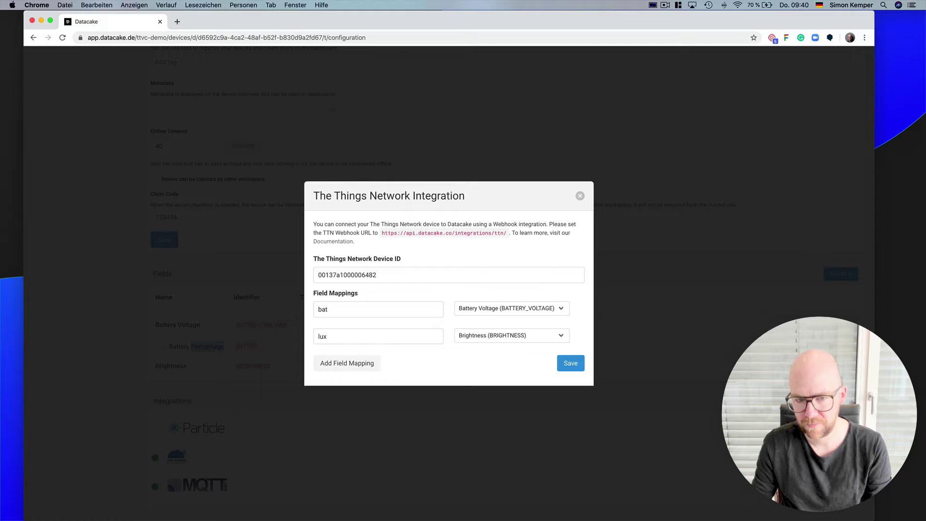
double_click(414, 276)
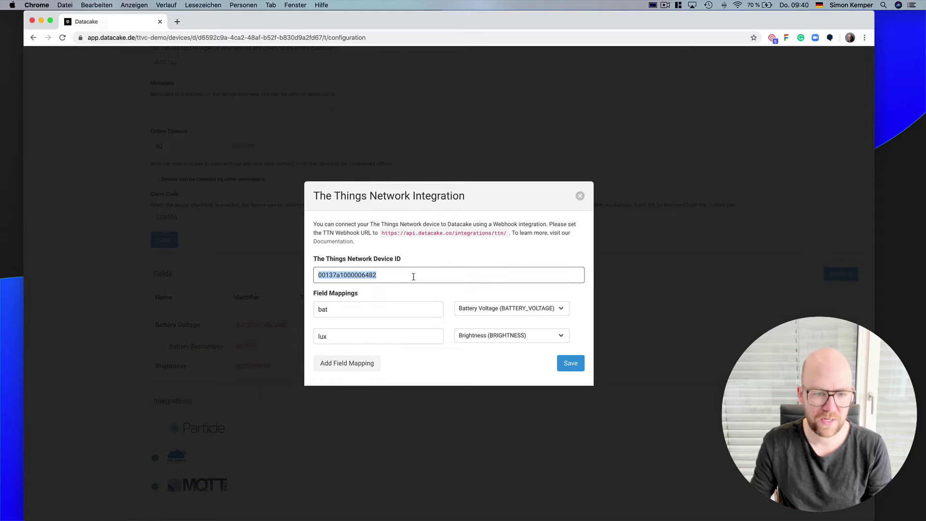
left_click(195, 505)
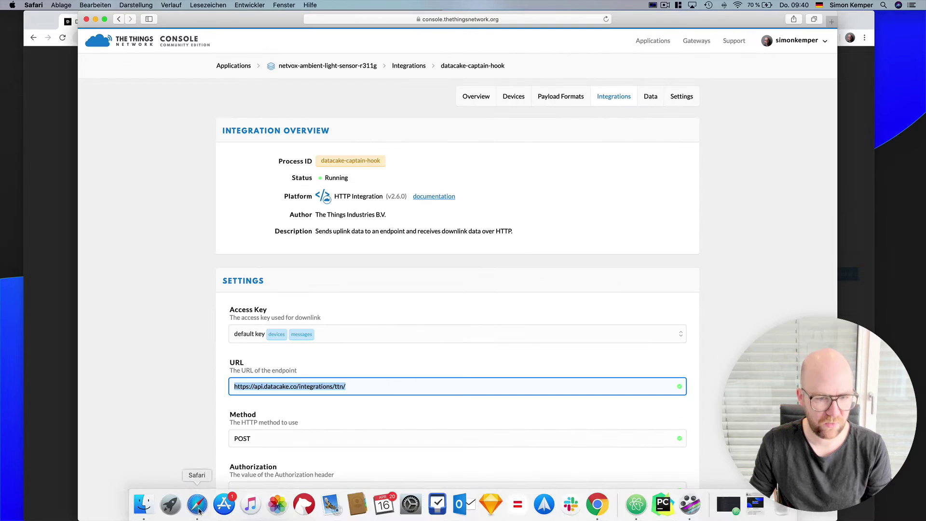
left_click(514, 96)
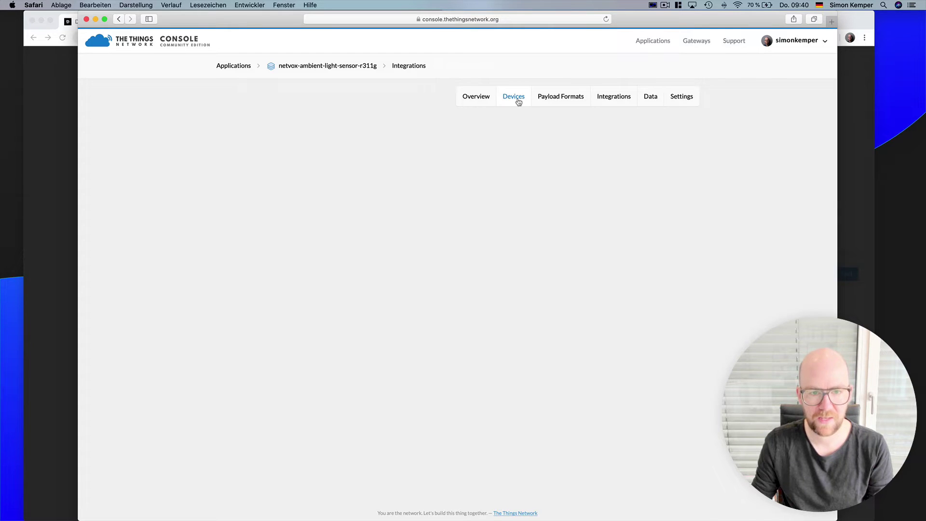
left_click(356, 66)
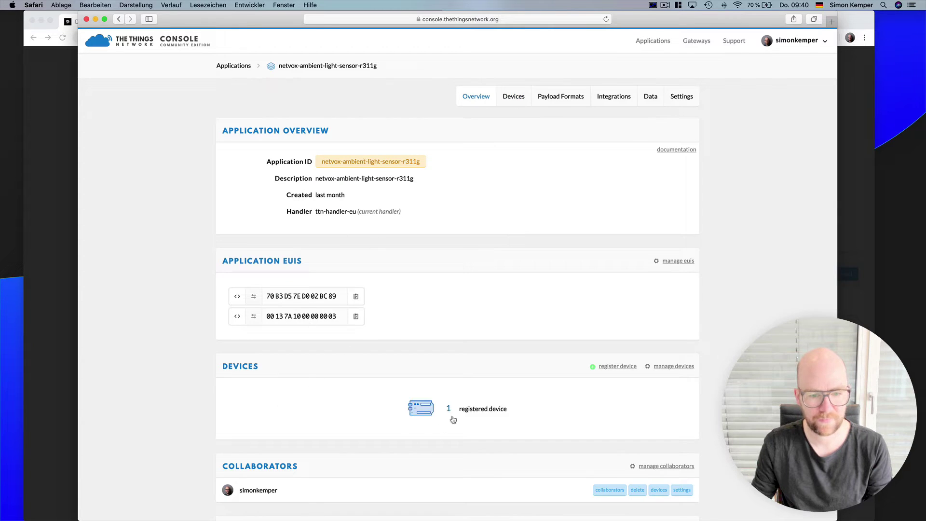
left_click(454, 416)
left_click(278, 177)
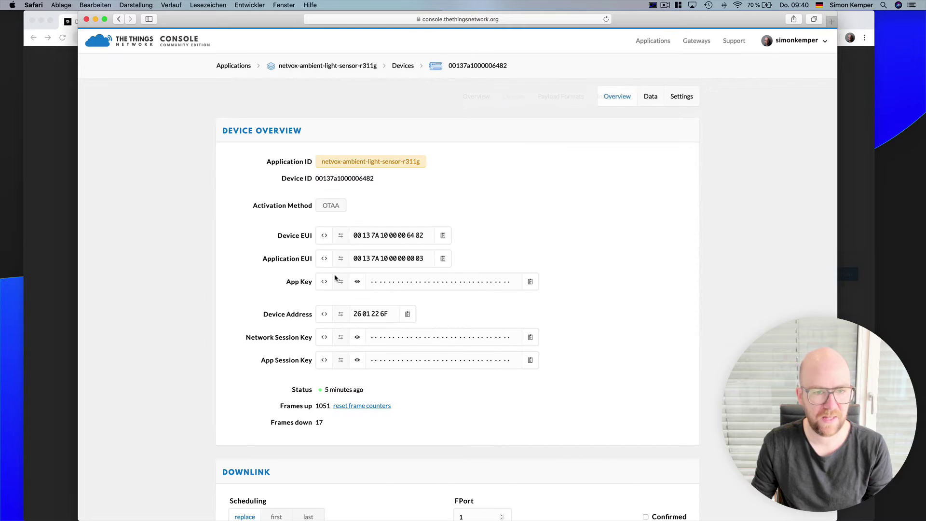
double_click(345, 179)
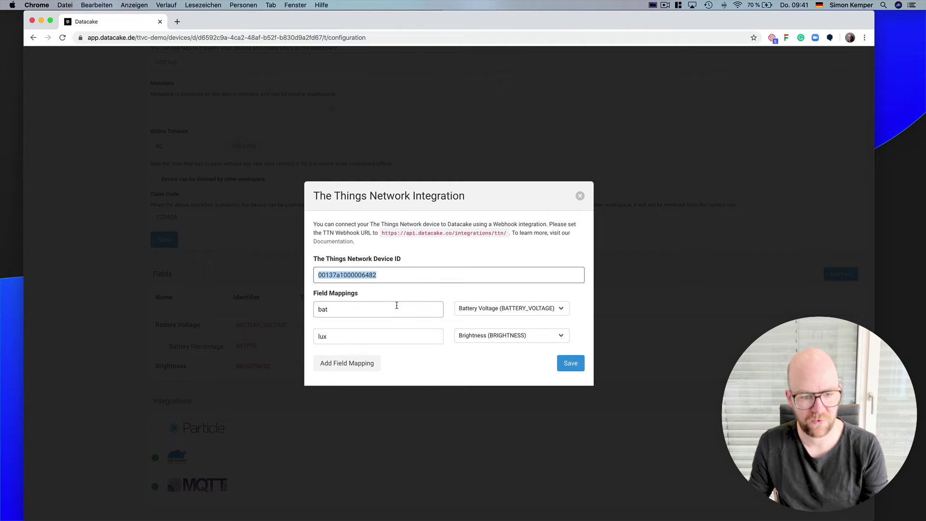
- Check the device's TTN application data, then save the integration with bat→Battery Voltage, lux→Brightness
left_click(364, 308)
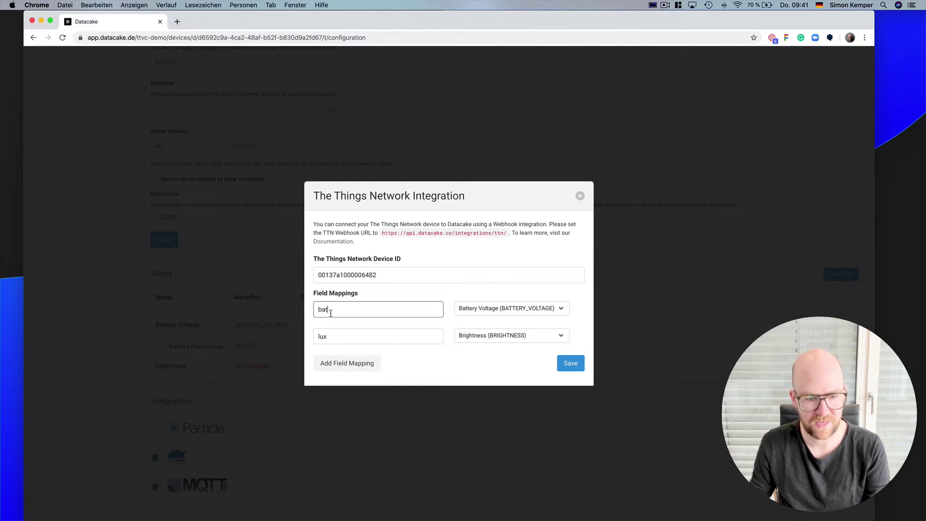
key("super+Tab")
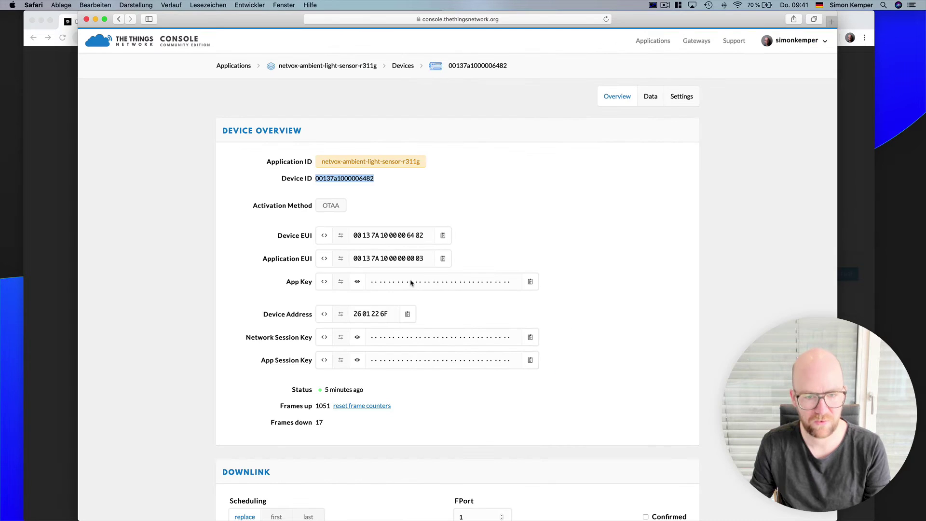
left_click(651, 96)
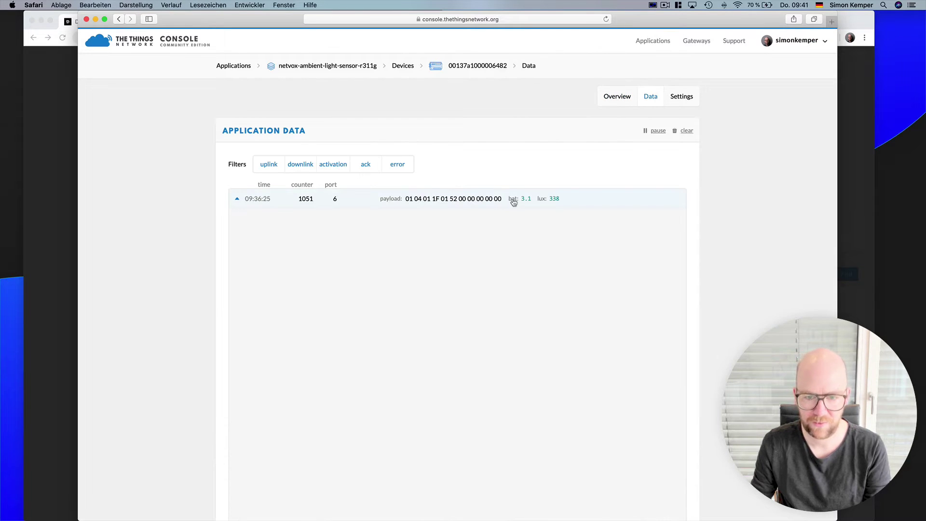
key("super+Tab")
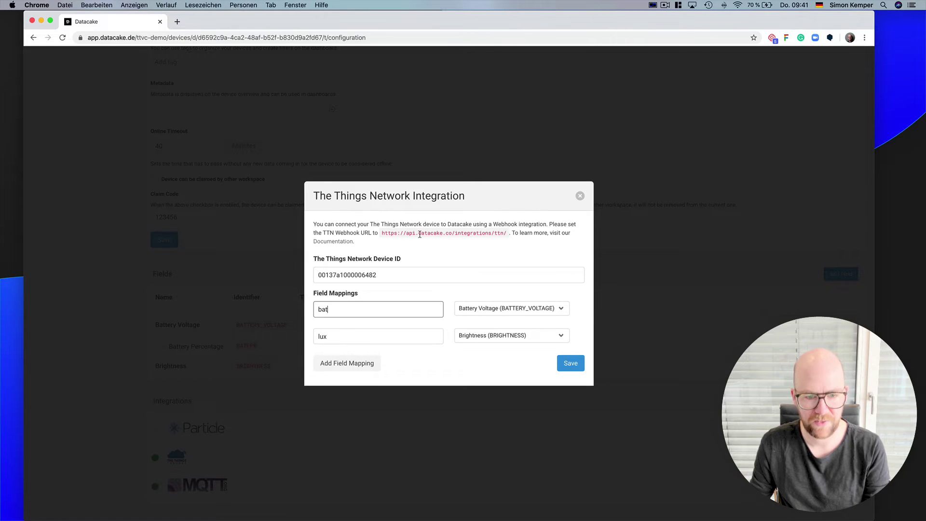
left_click(482, 310)
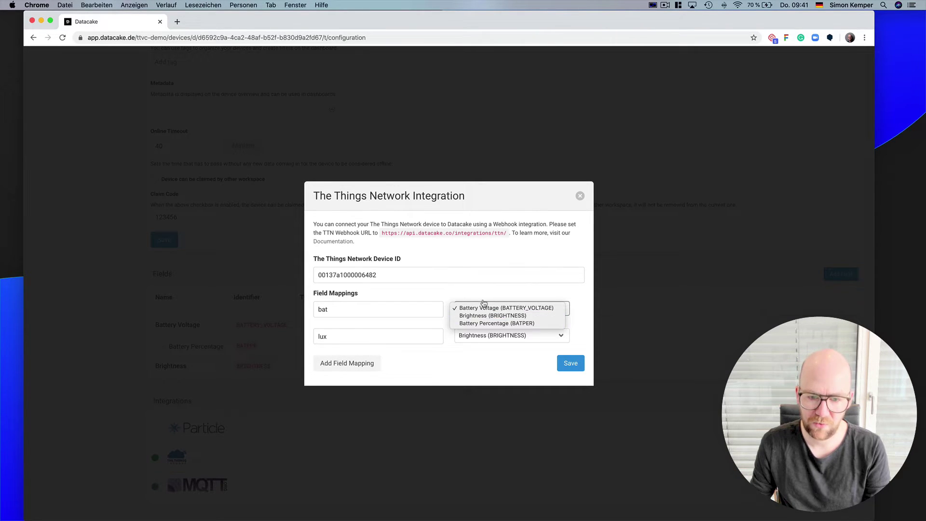
left_click(463, 276)
left_click(413, 309)
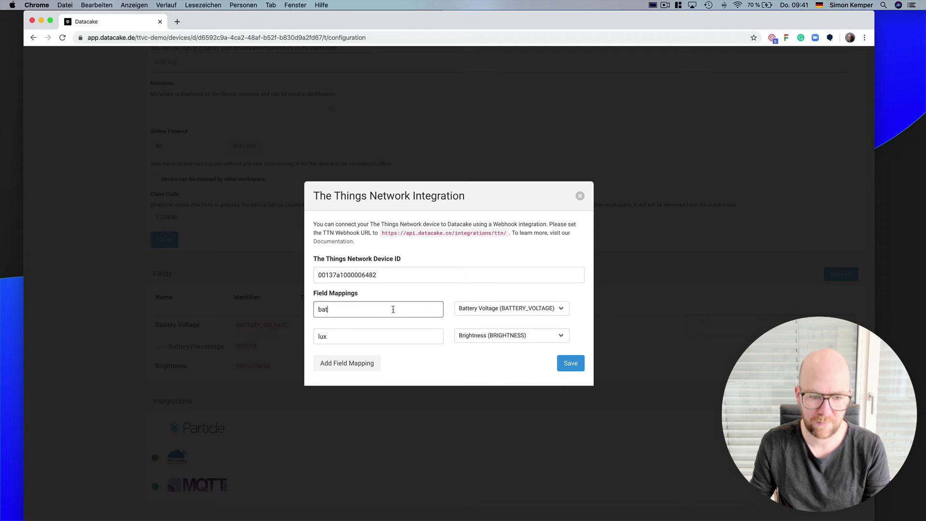
left_click_drag(363, 296, 314, 296)
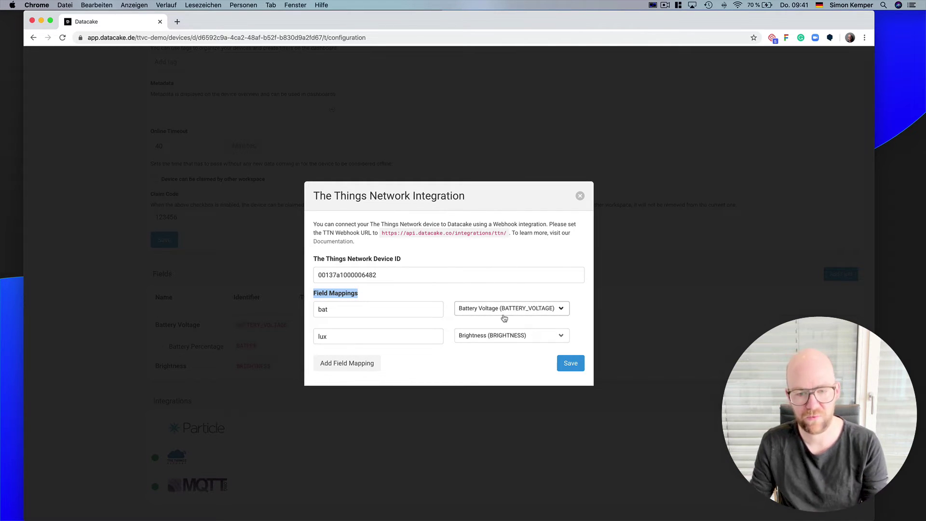
left_click(566, 364)
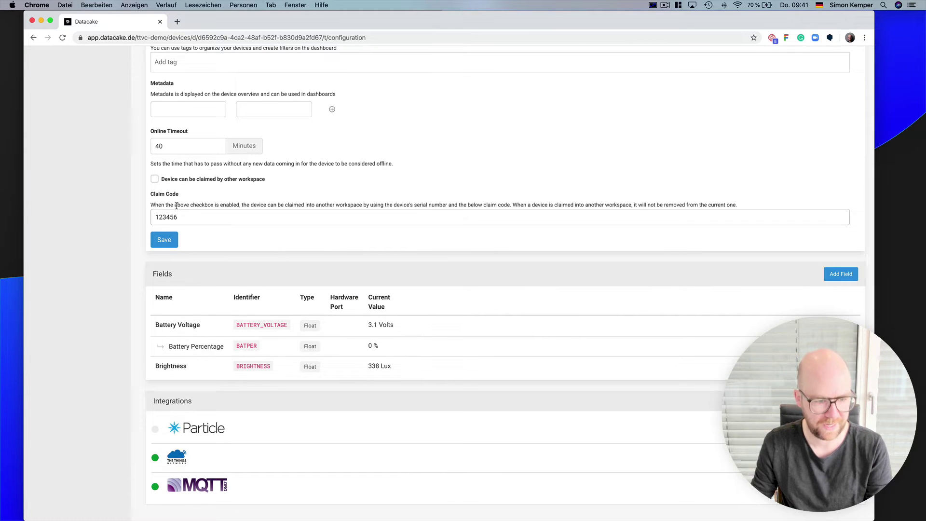
scroll(367, 304, "up", 1)
scroll(366, 304, "up", 3)
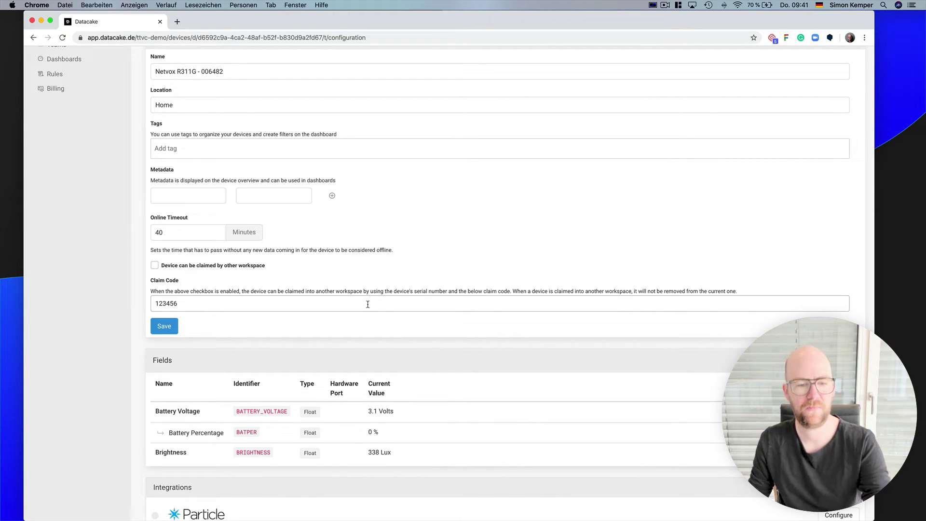
scroll(368, 304, "down", 3)
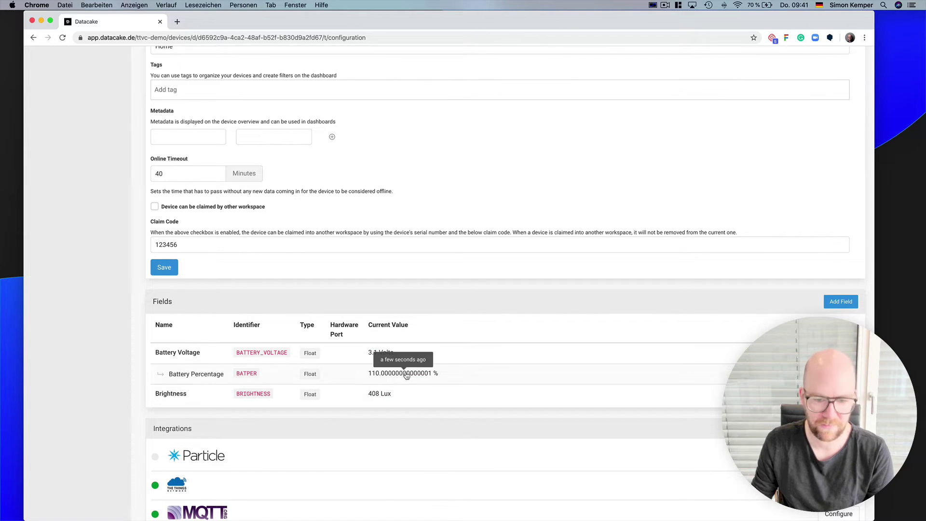
scroll(449, 285, "down", 1)
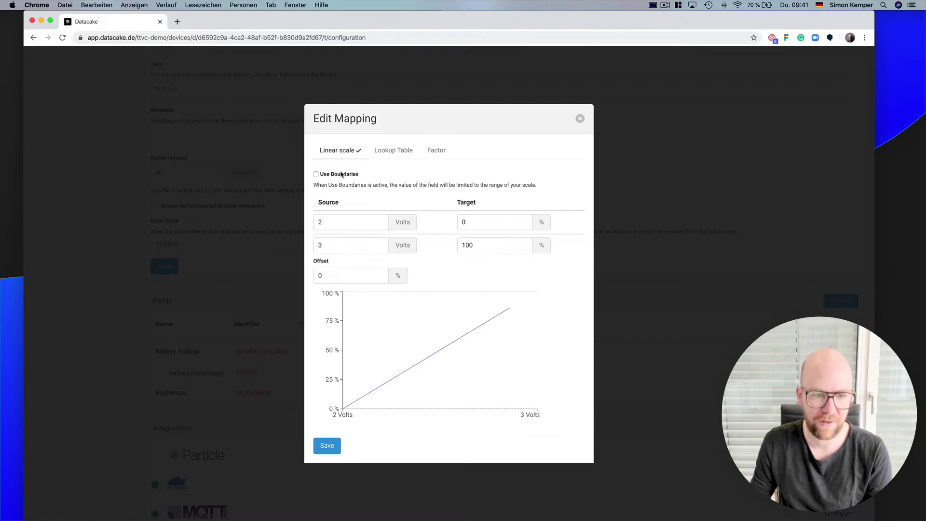
left_click(330, 447)
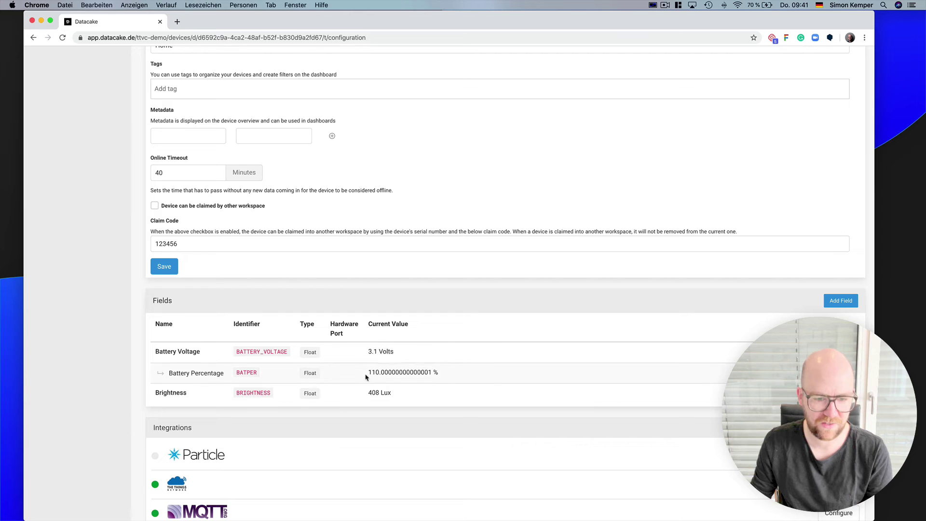
scroll(380, 355, "up", 5)
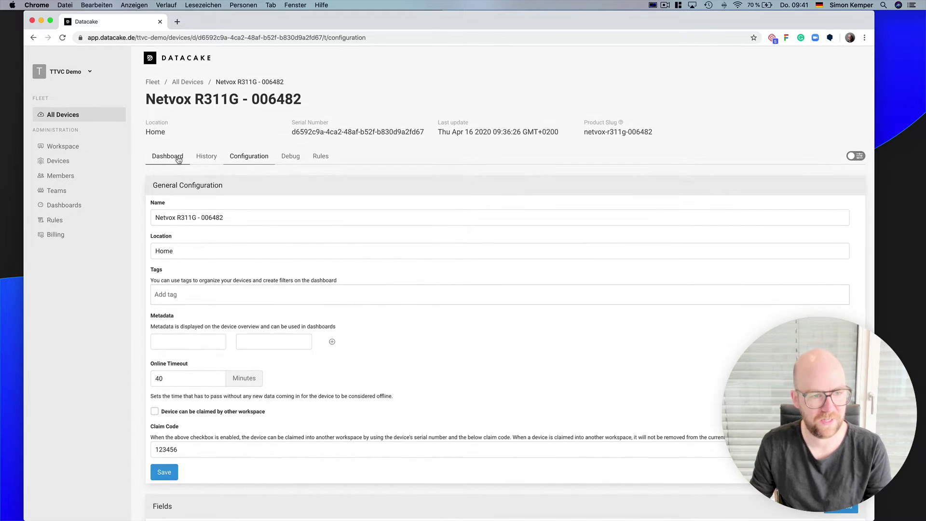
- In dashboard edit mode, add a top row and place a Value widget in it
left_click(176, 157)
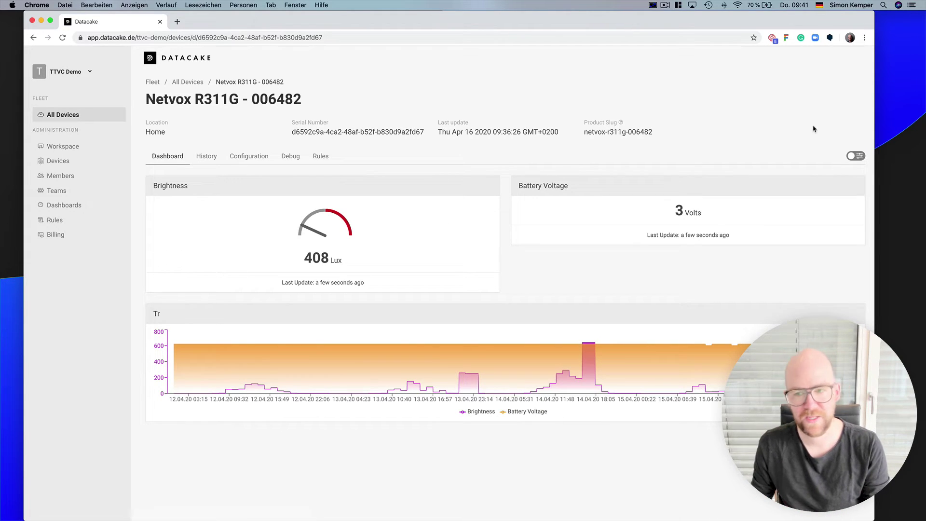
left_click(857, 157)
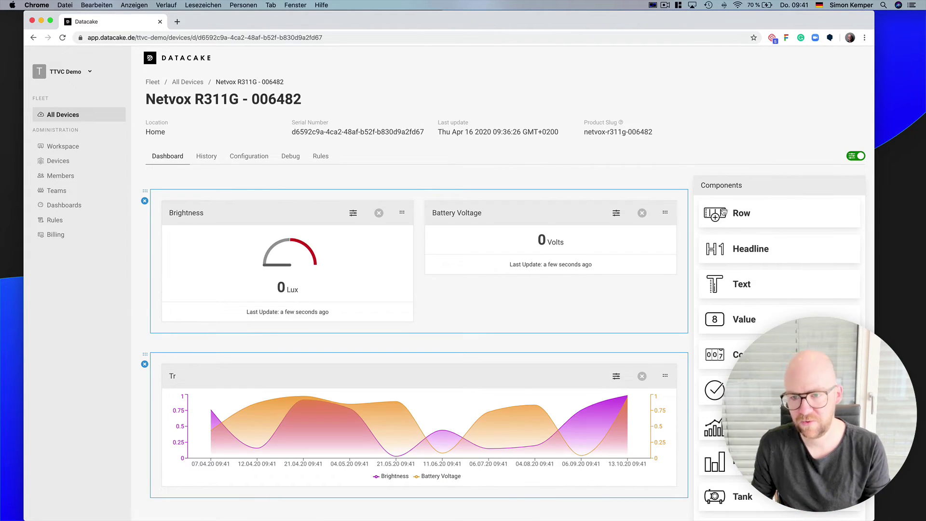
left_click_drag(790, 210, 617, 193)
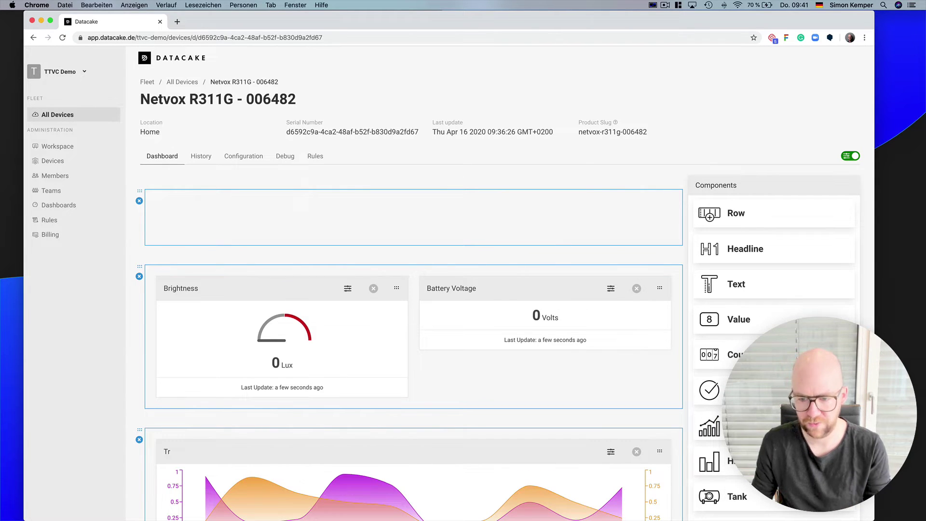
left_click_drag(745, 324, 519, 232)
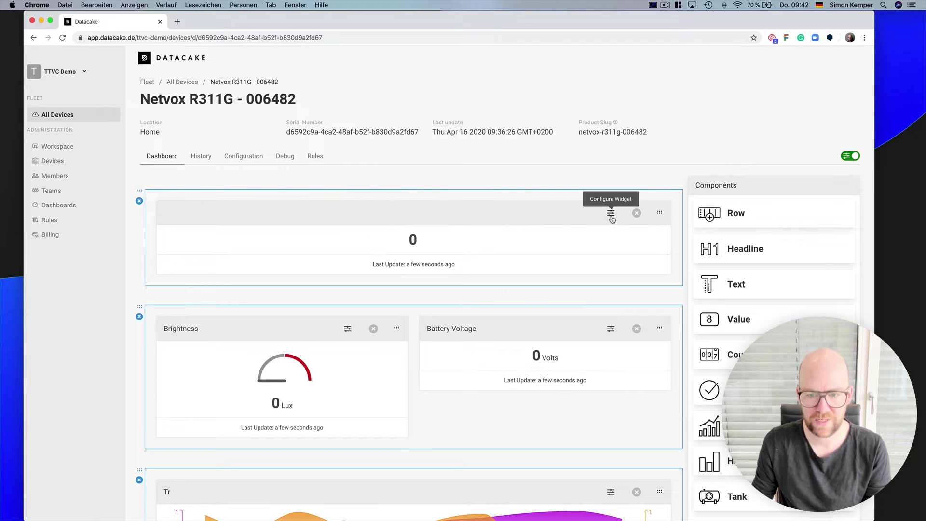
- Set the widget to show Battery Percentage with 2 float digits as a gauge
left_click(610, 213)
left_click(122, 154)
left_click(119, 203)
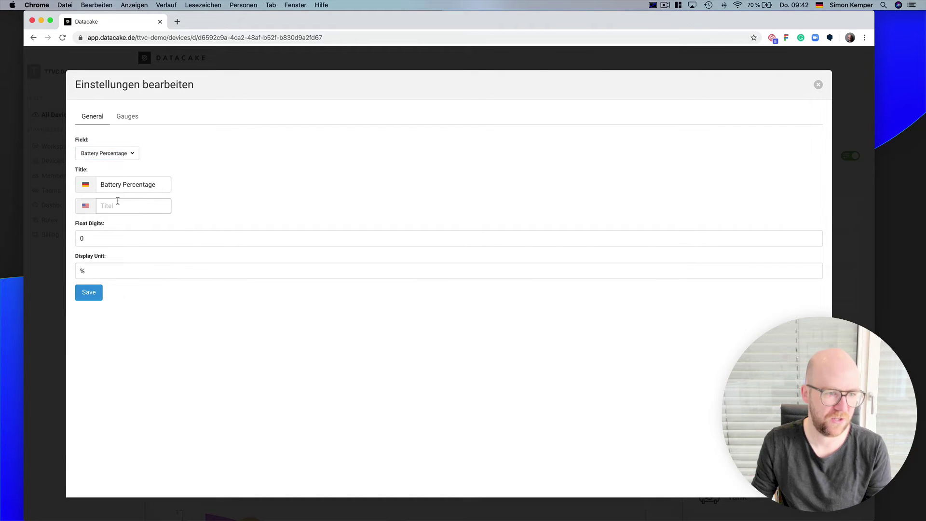
left_click(104, 243)
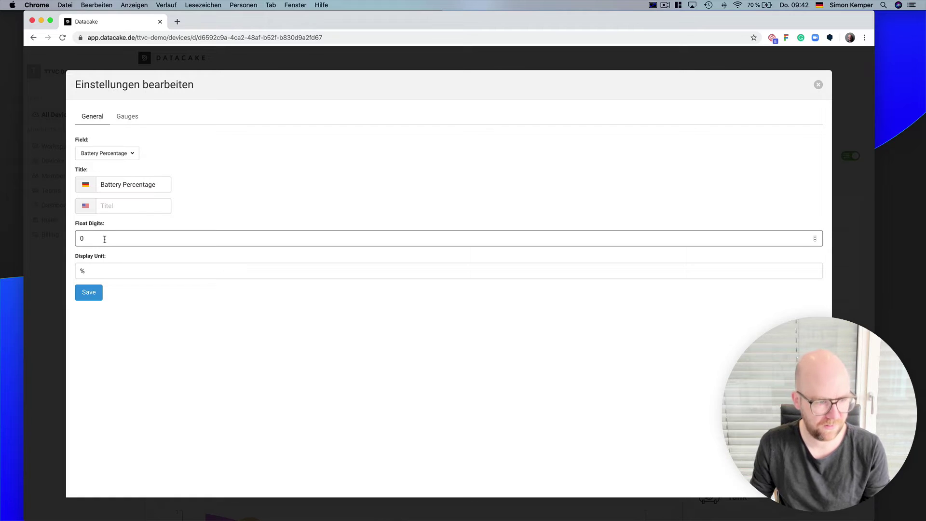
left_click(128, 117)
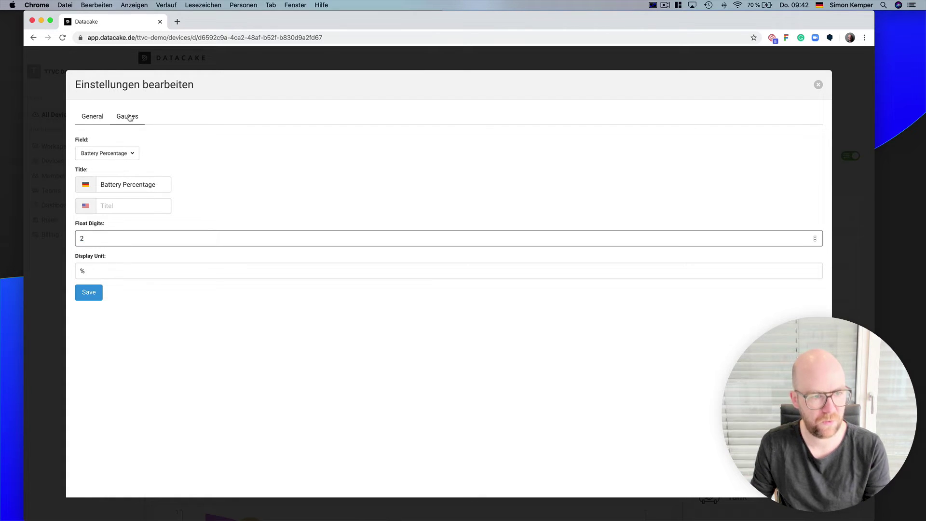
left_click(449, 166)
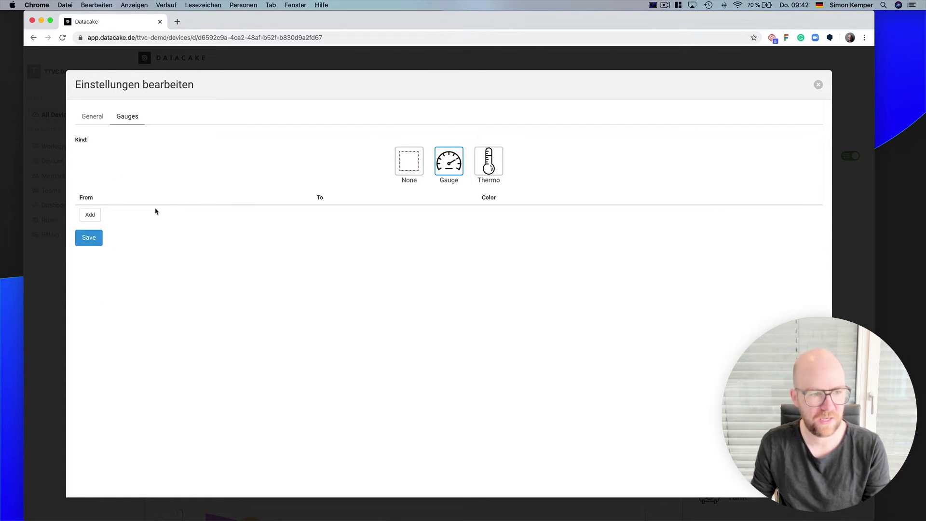
- Add gauge ranges 0–50 red and 50–100 green, then save the widget
left_click(91, 215)
type("0")
key("Tab")
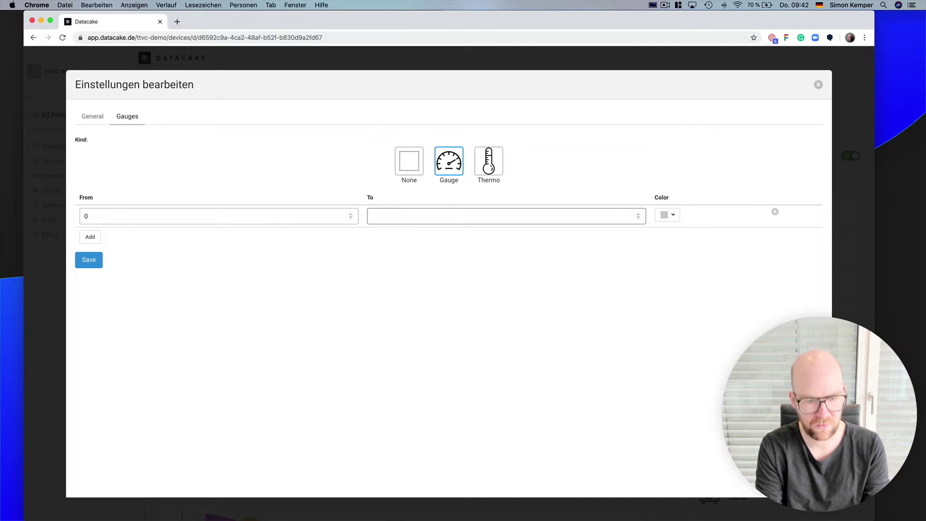
left_click(90, 236)
left_click(111, 236)
type("50")
key("Tab")
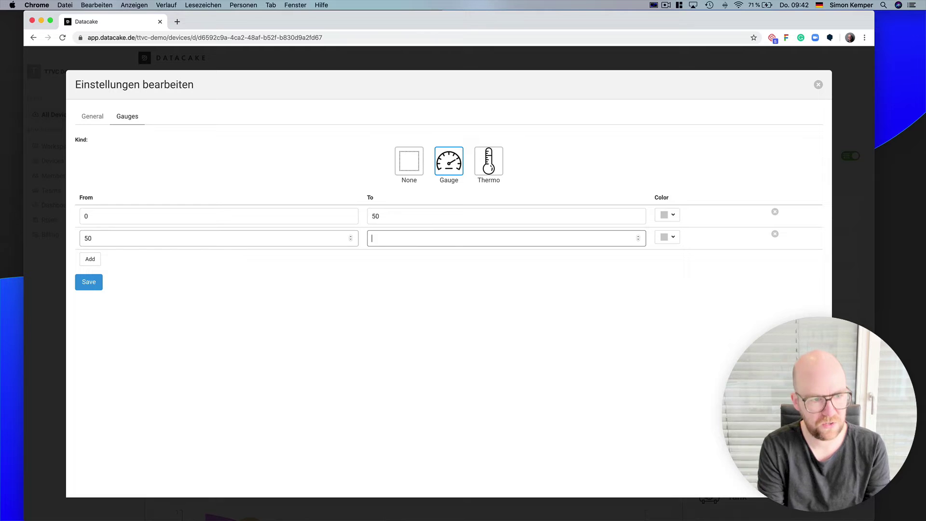
left_click(662, 214)
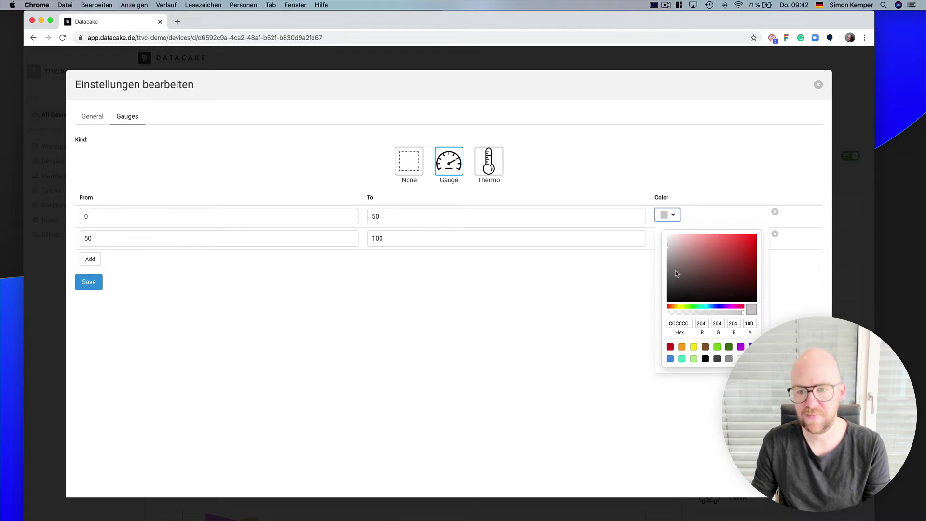
left_click(671, 346)
left_click(667, 237)
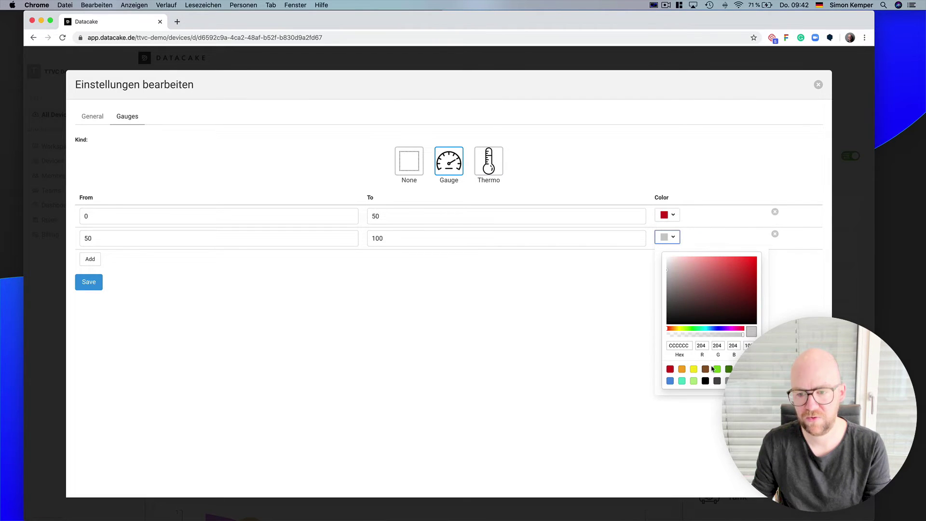
left_click(88, 282)
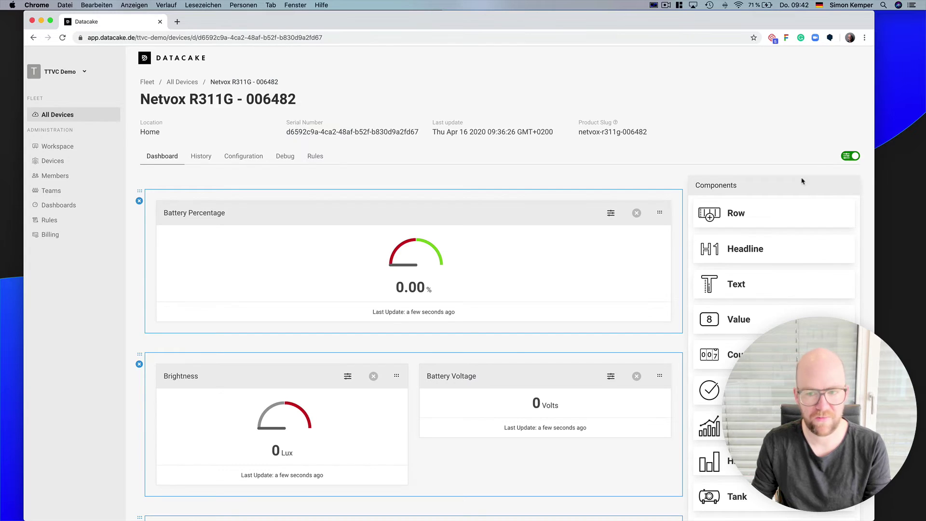
- Turn off dashboard edit mode, browse the Components list in edit mode, then exit editing again
left_click(846, 156)
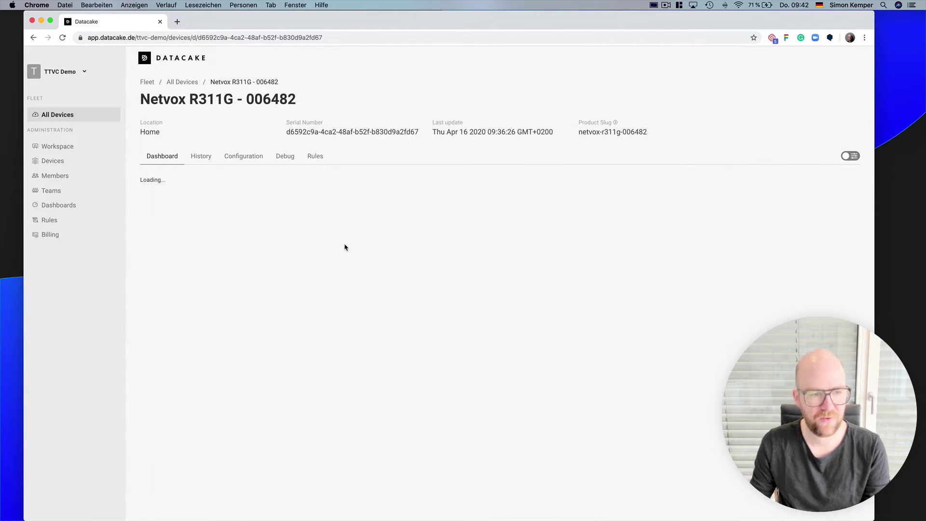
scroll(345, 248, "down", 2)
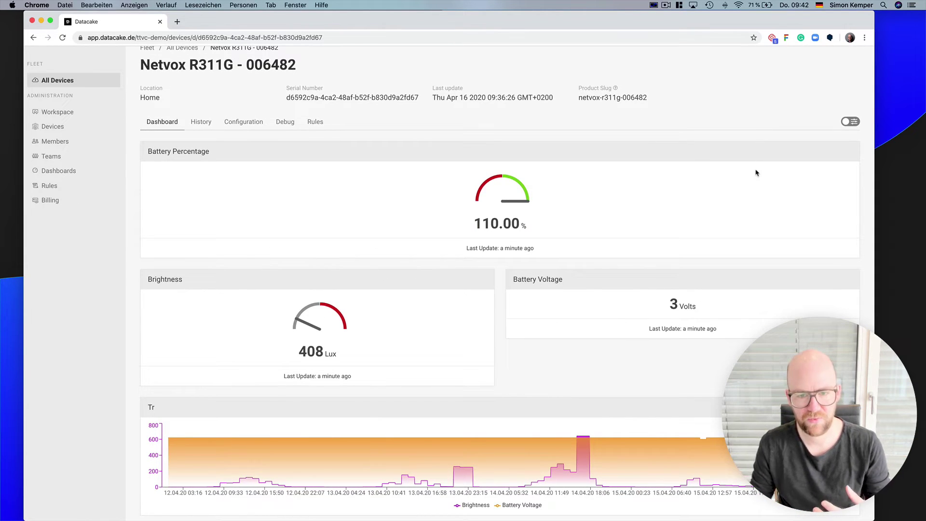
left_click(850, 122)
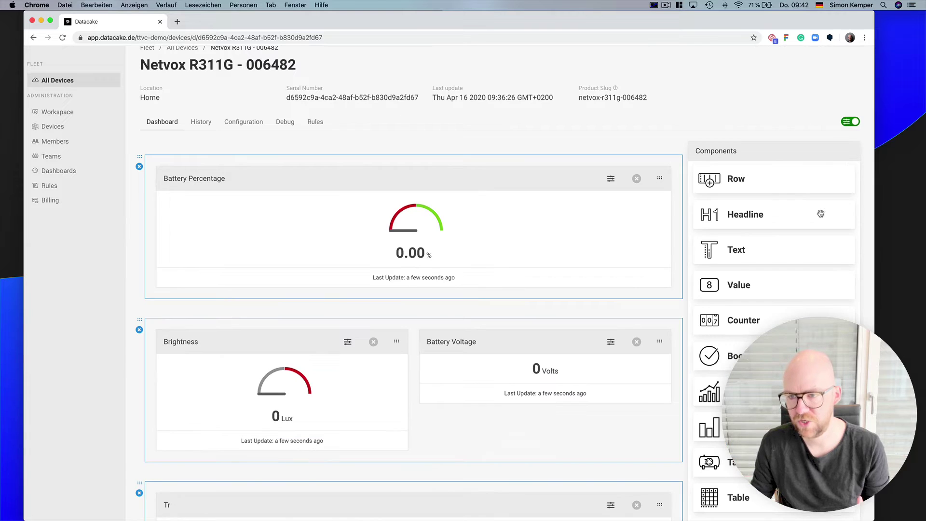
scroll(772, 188, "down", 2)
scroll(754, 183, "down", 1)
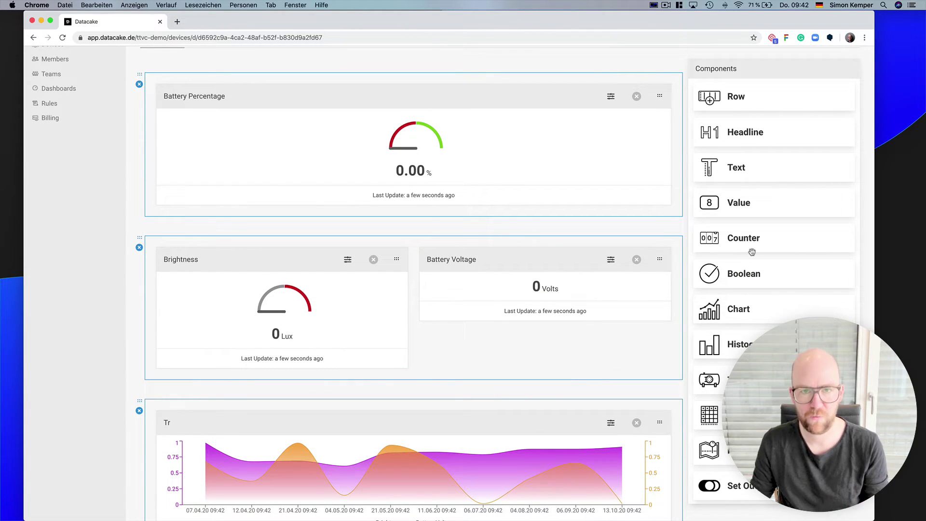
scroll(750, 311, "down", 1)
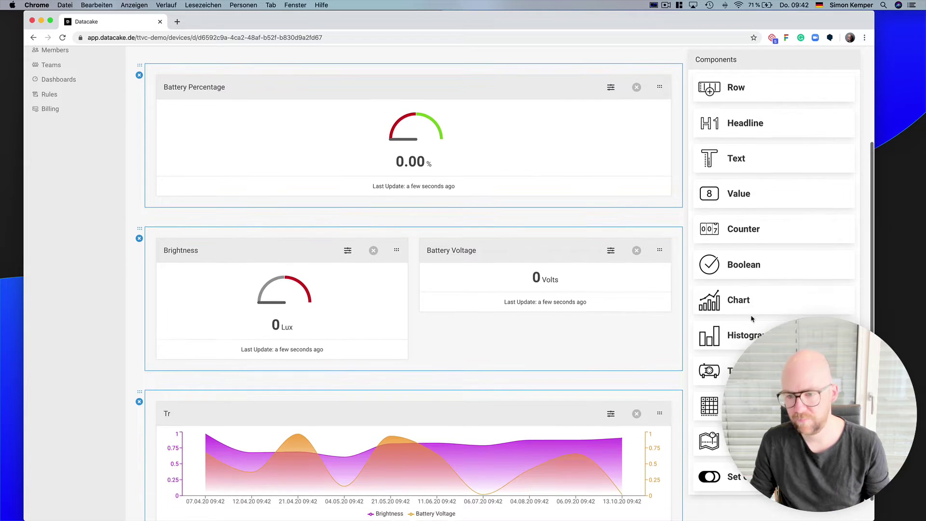
scroll(751, 316, "down", 1)
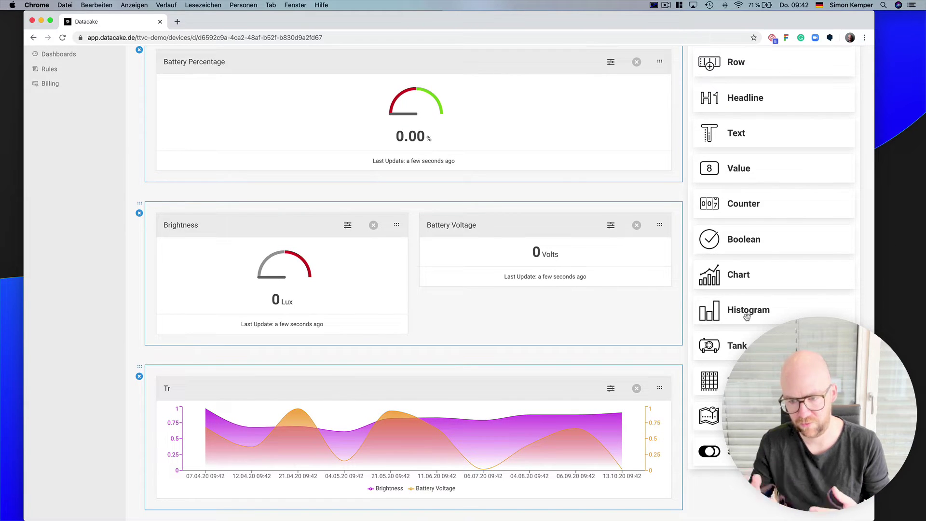
scroll(843, 160, "up", 5)
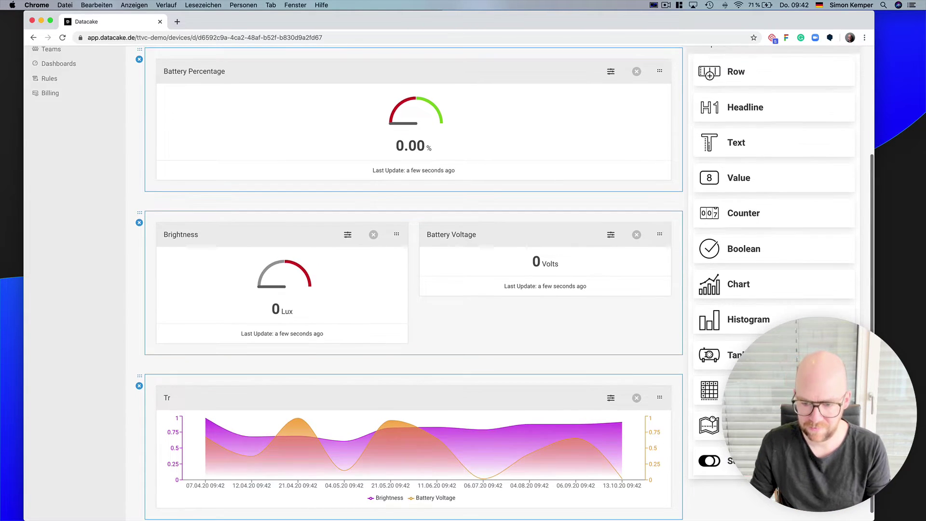
left_click(844, 156)
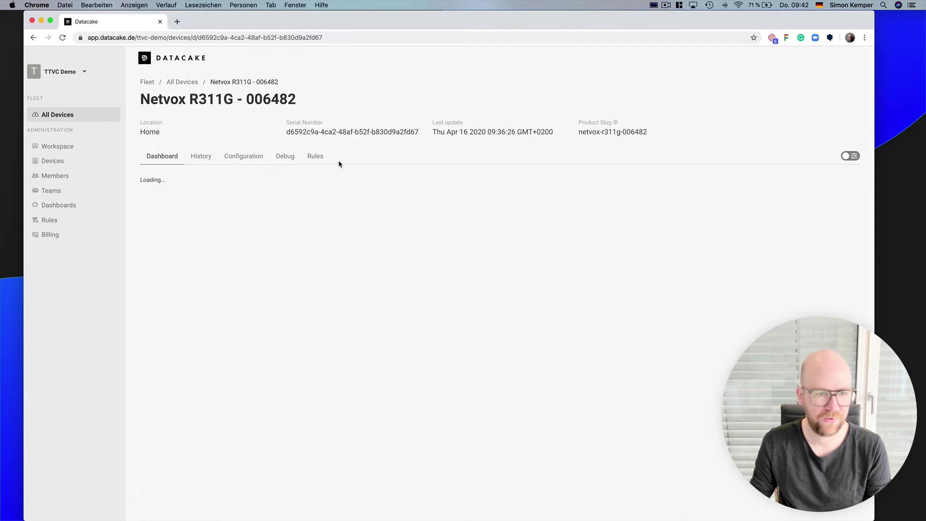
- Open the Debug Log and inspect the first received payload and its metadata up to gateways
left_click(286, 159)
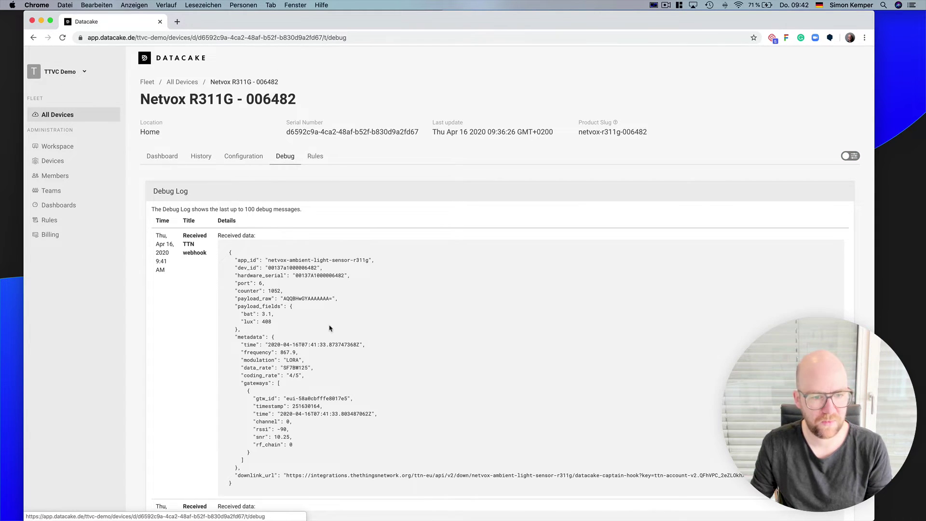
scroll(284, 434, "down", 1)
left_click_drag(240, 458, 224, 223)
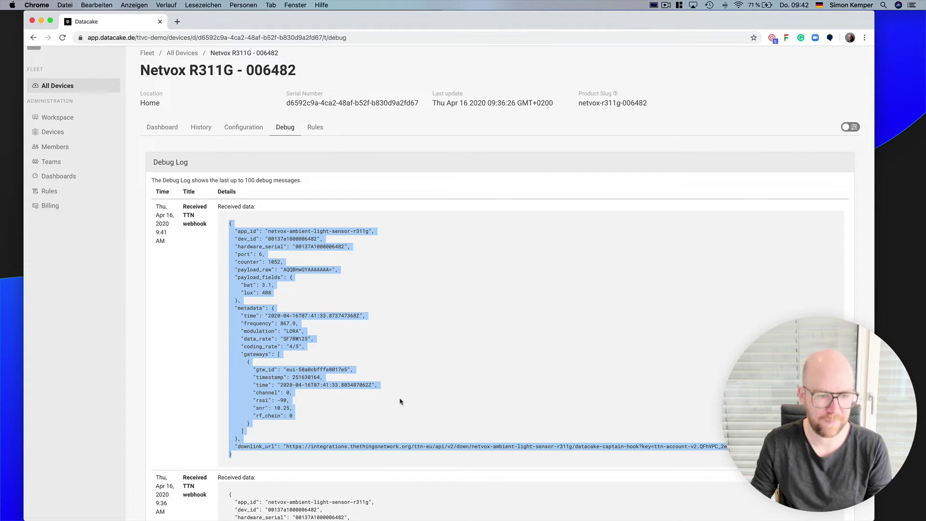
left_click(348, 418)
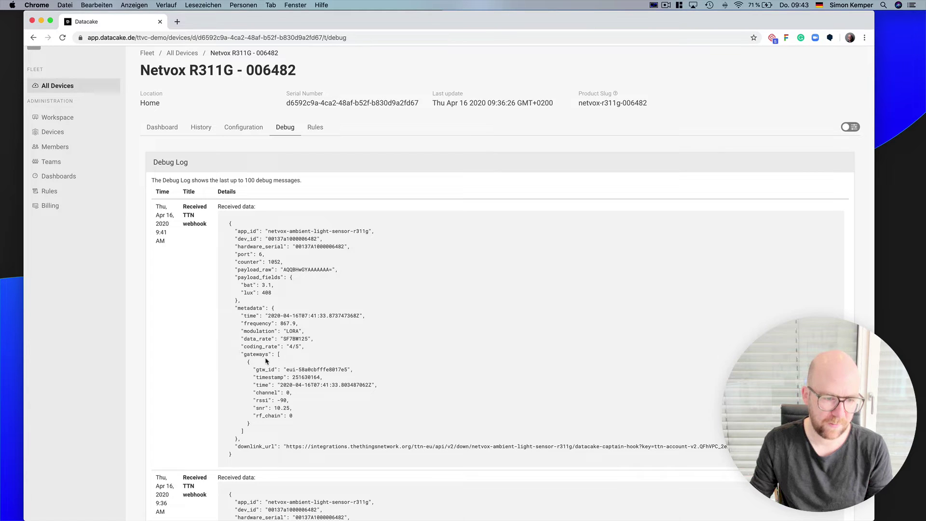
left_click_drag(241, 440, 232, 353)
left_click(299, 337)
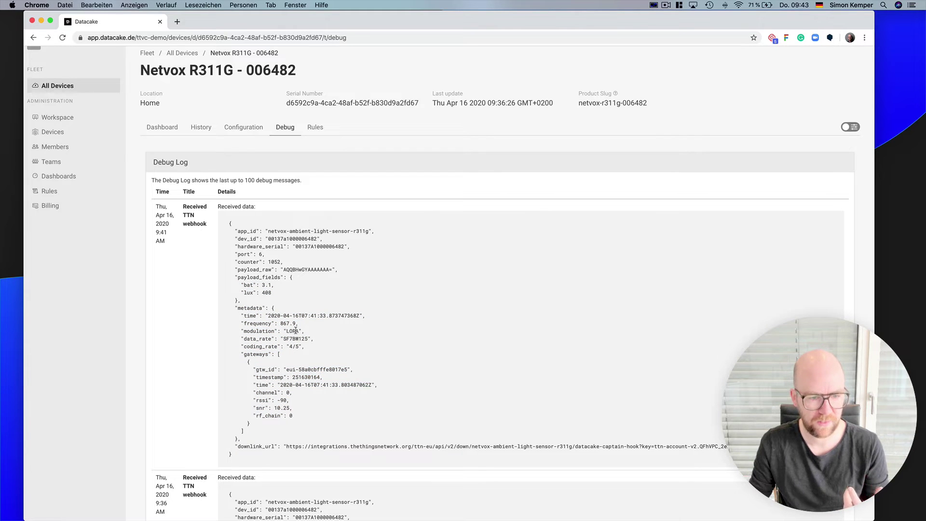
- Inspect the metadata fields from time to coding_rate and the 100-message log limit
left_click_drag(309, 351, 220, 321)
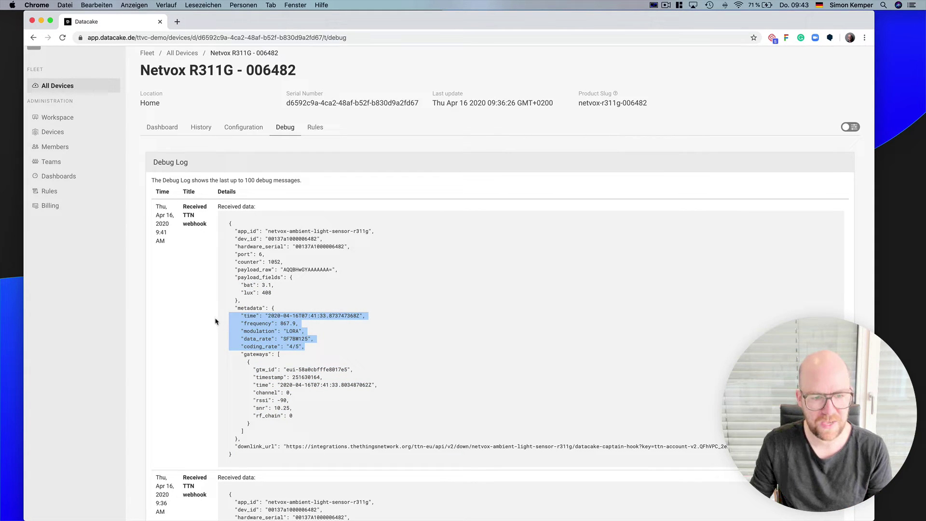
left_click(405, 348)
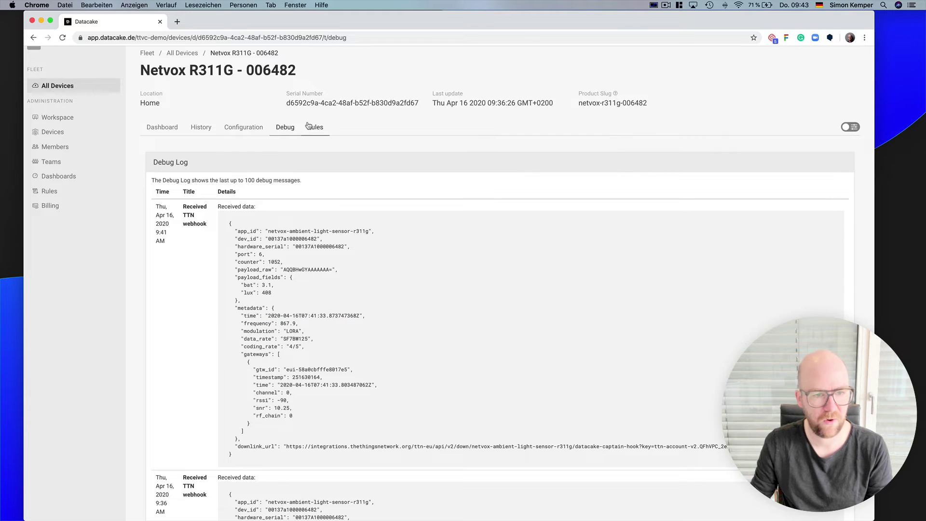
double_click(249, 180)
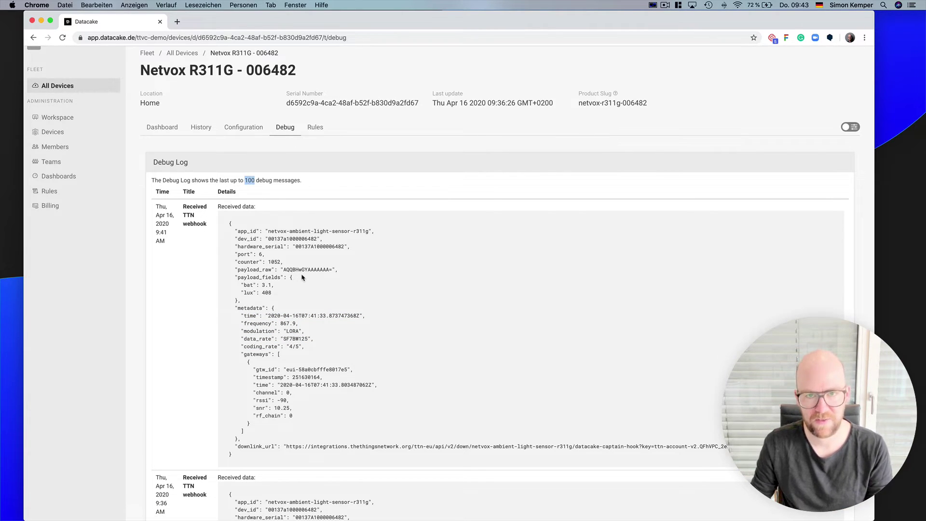
scroll(302, 276, "down", 4)
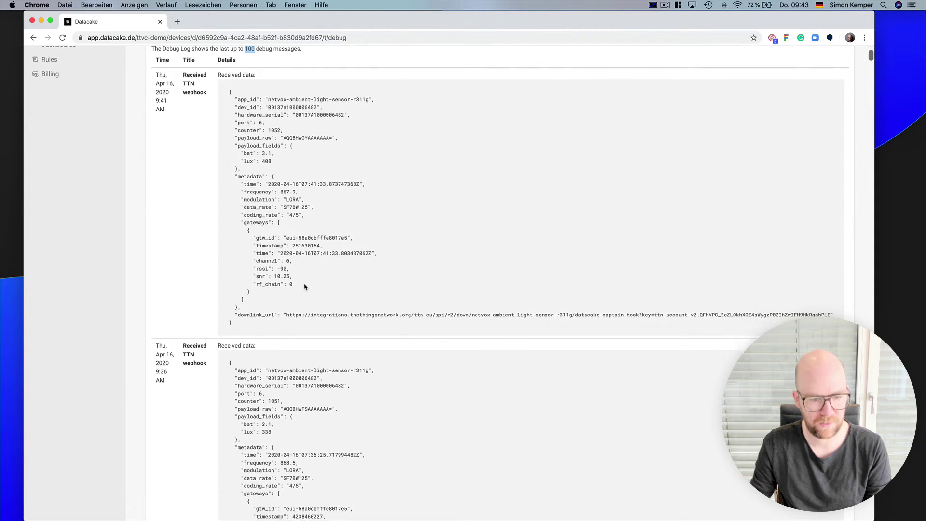
scroll(424, 251, "up", 5)
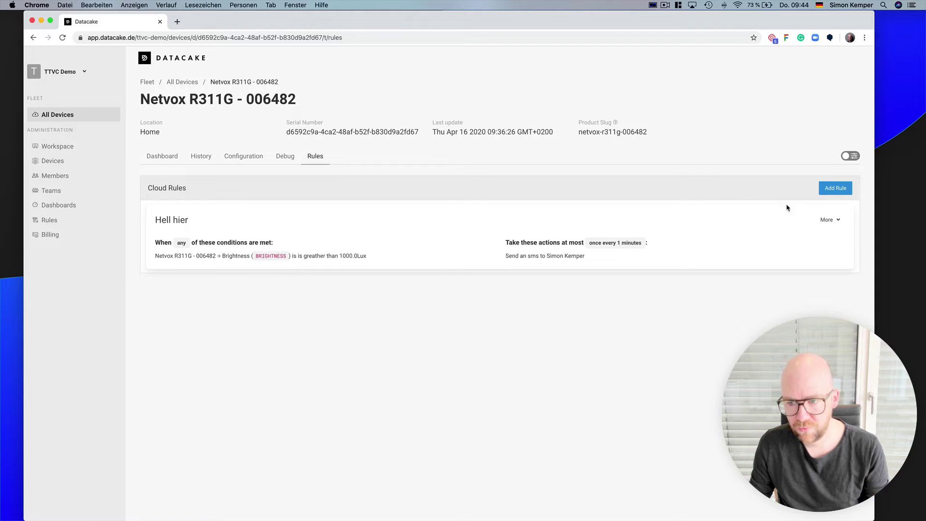
left_click(839, 189)
left_click(271, 134)
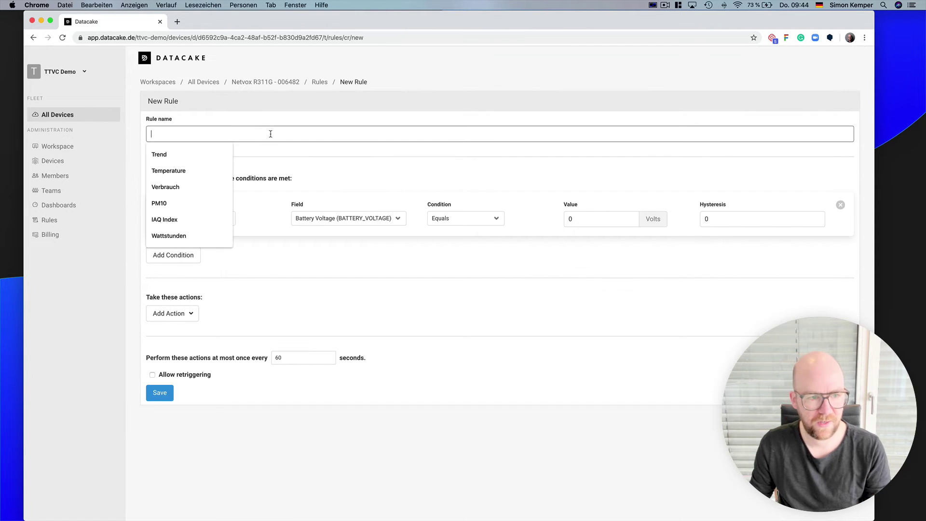
type("My")
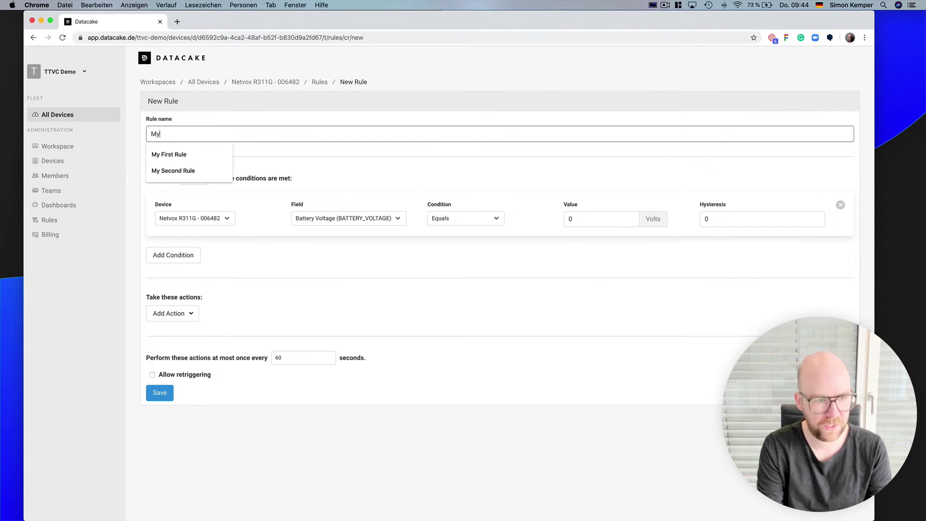
key("Down")
key("Return")
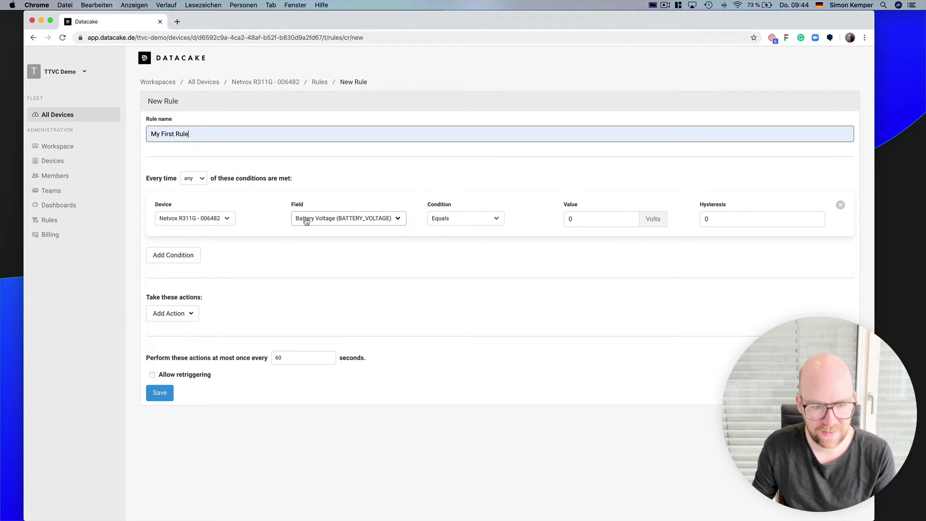
left_click(450, 222)
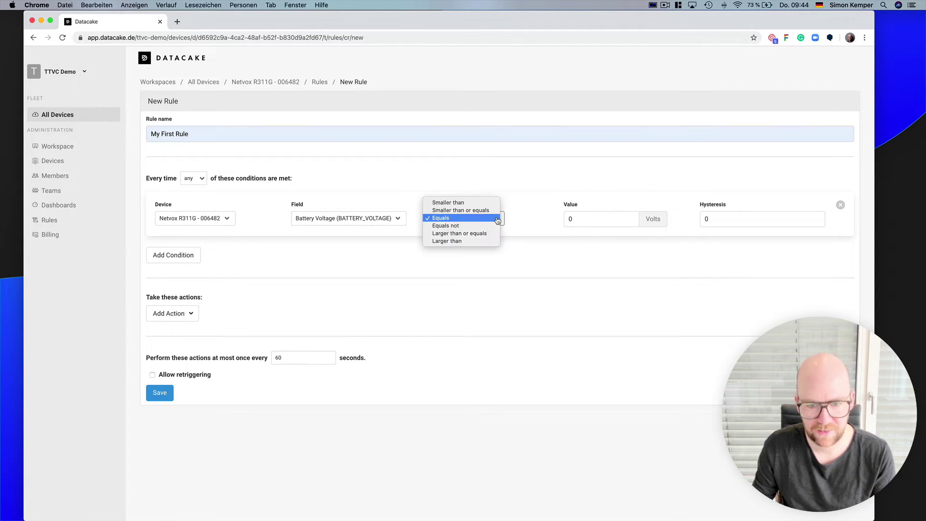
left_click(457, 241)
left_click(601, 226)
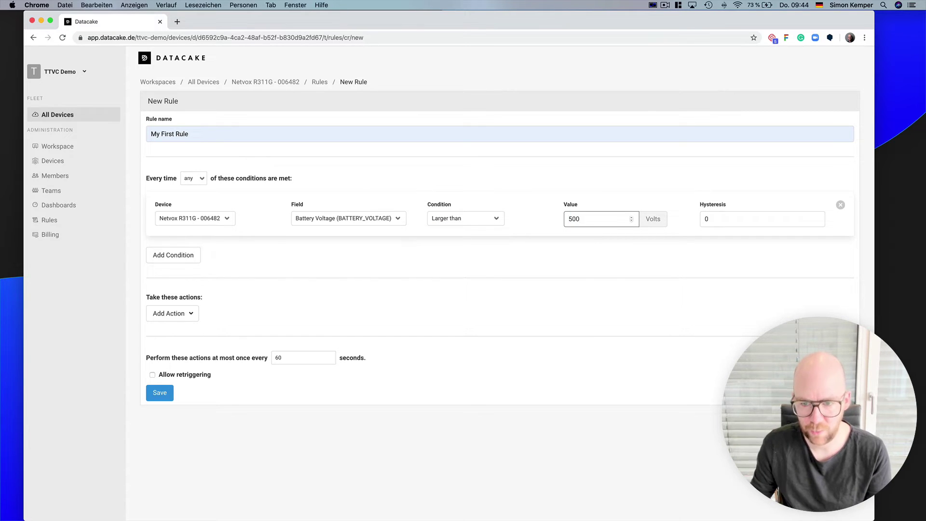
left_click(340, 219)
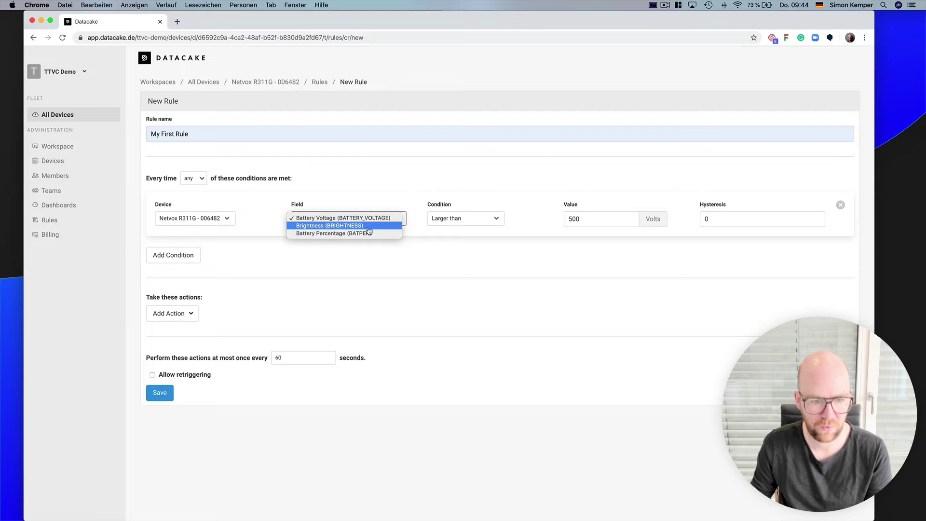
left_click(333, 226)
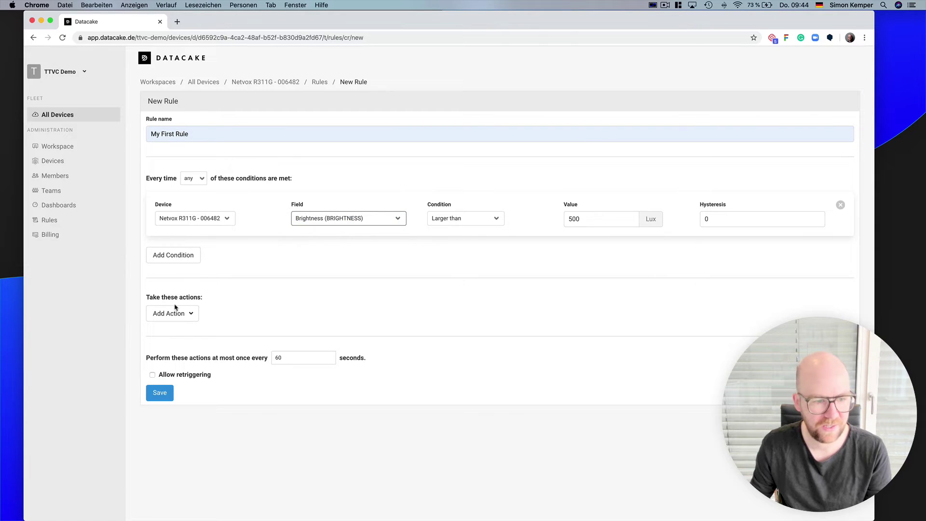
left_click(188, 315)
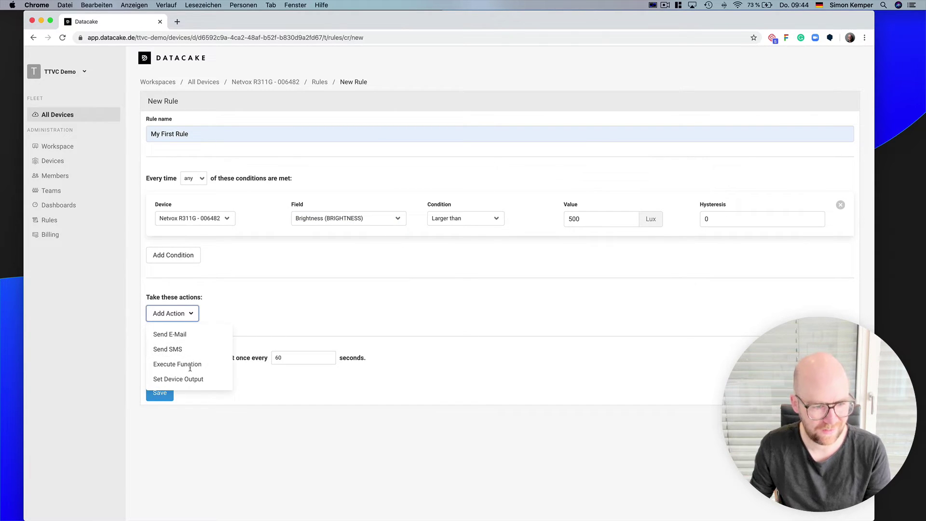
left_click(340, 304)
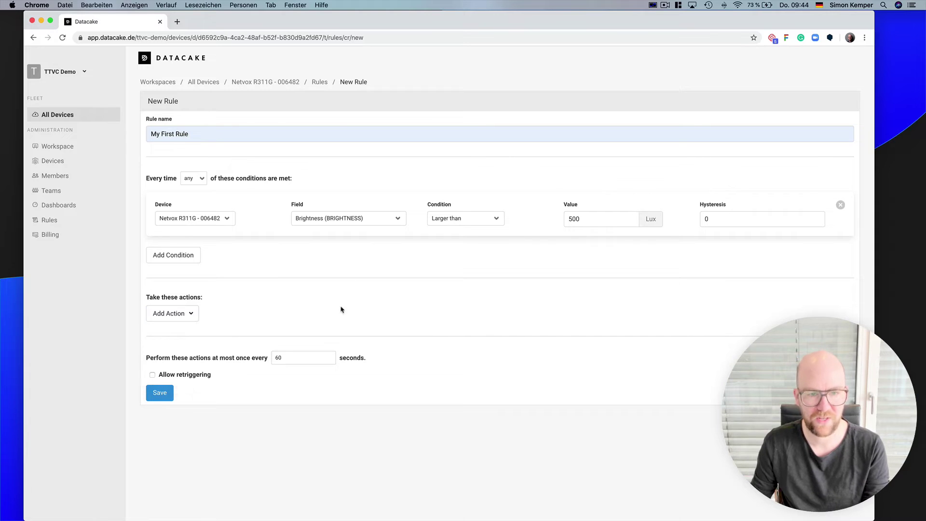
left_click(273, 81)
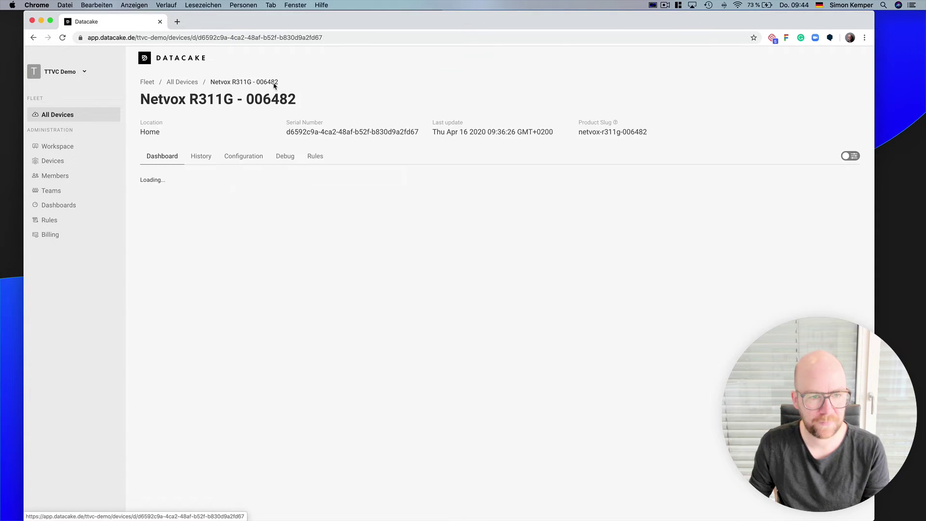
left_click(315, 155)
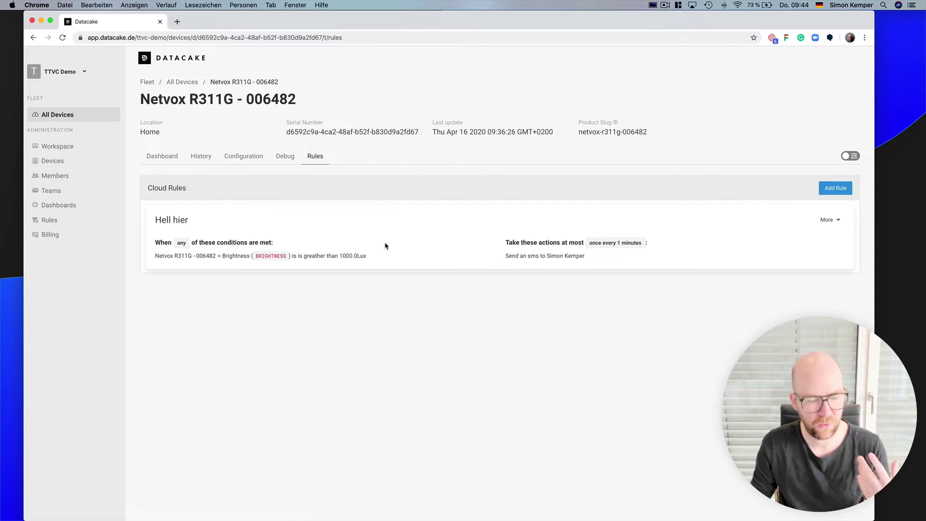
- Chart Brightness in the History tab for the one-week range 13.04–20.04.2020
left_click(198, 159)
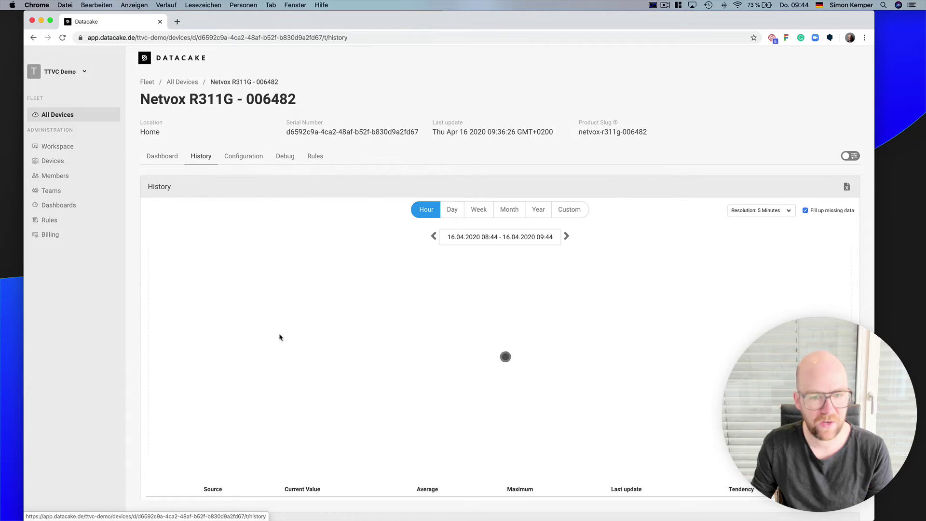
scroll(492, 376, "down", 3)
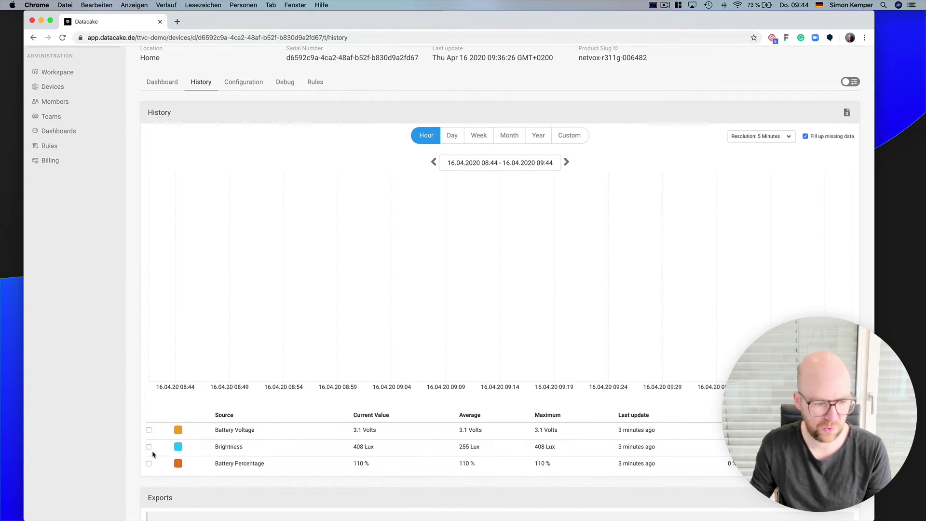
left_click(149, 447)
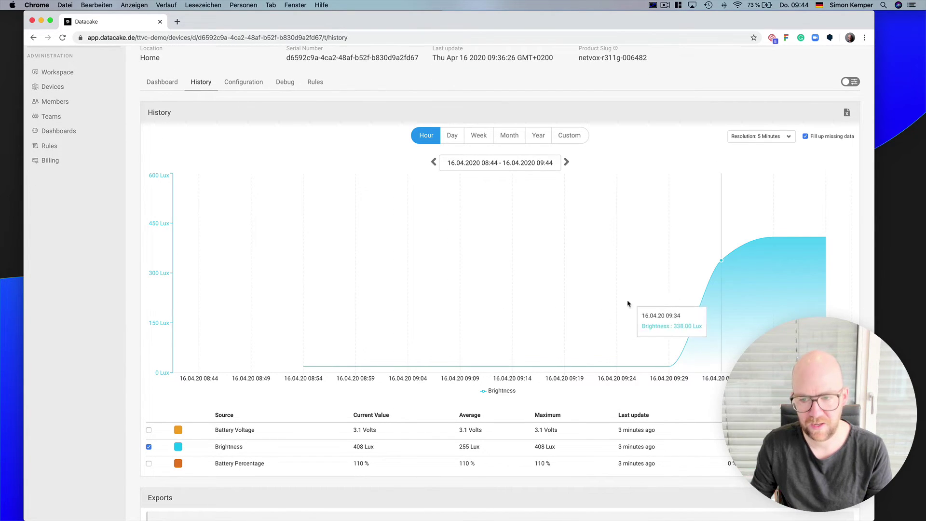
left_click(476, 138)
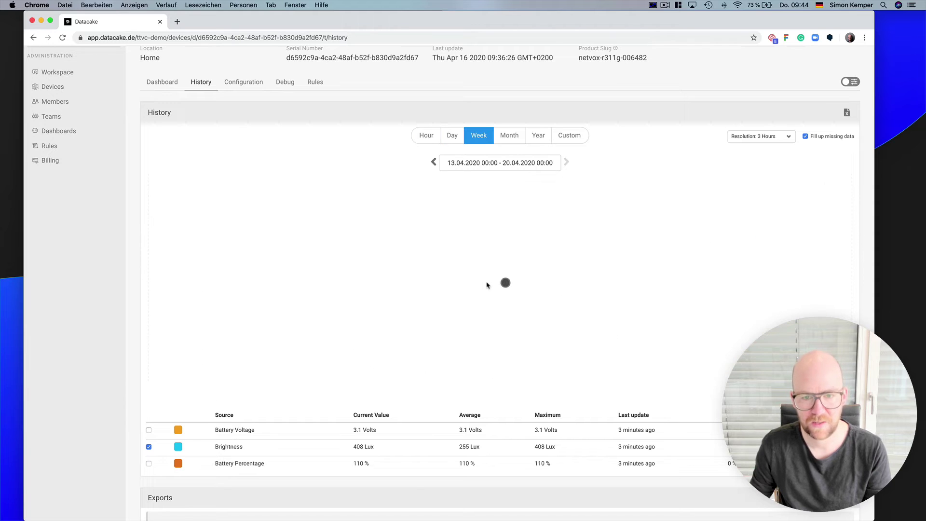
scroll(337, 329, "up", 3)
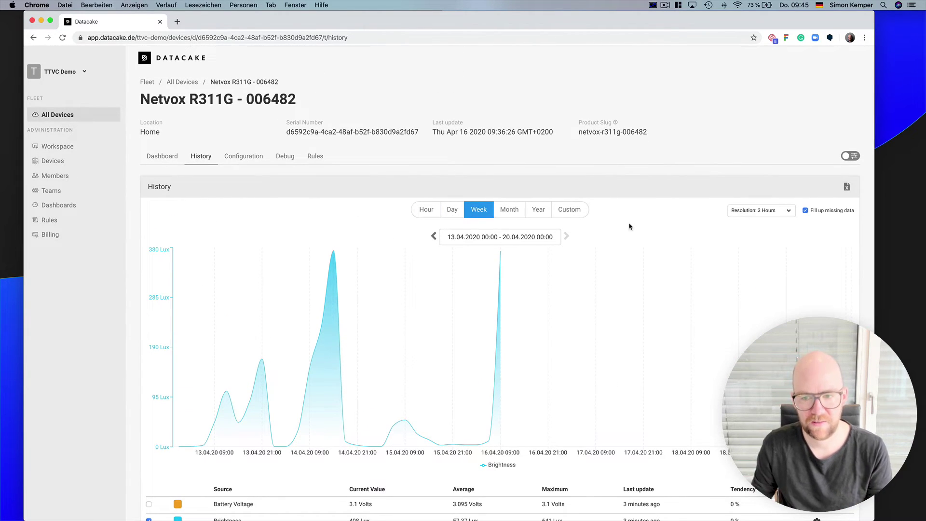
- Review the export dialog's file formats, keeping Excel, and close it without exporting
left_click(847, 187)
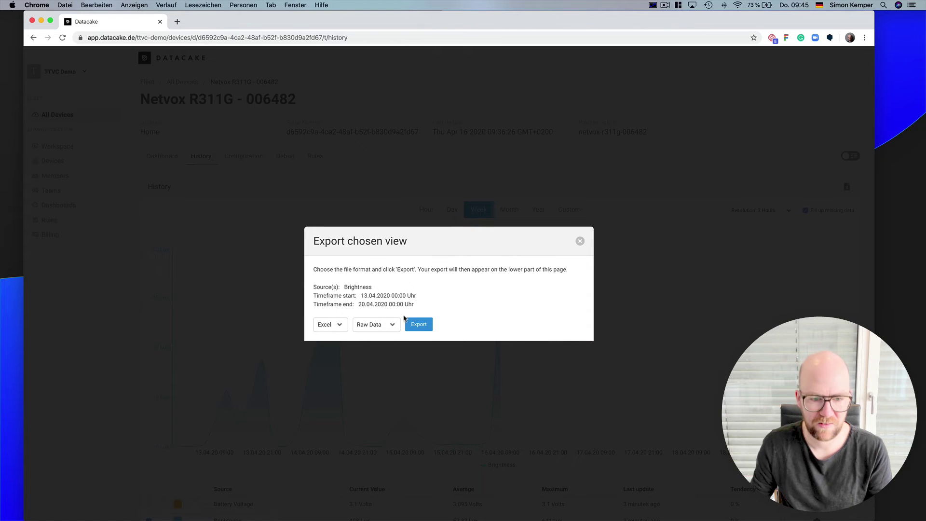
left_click(326, 324)
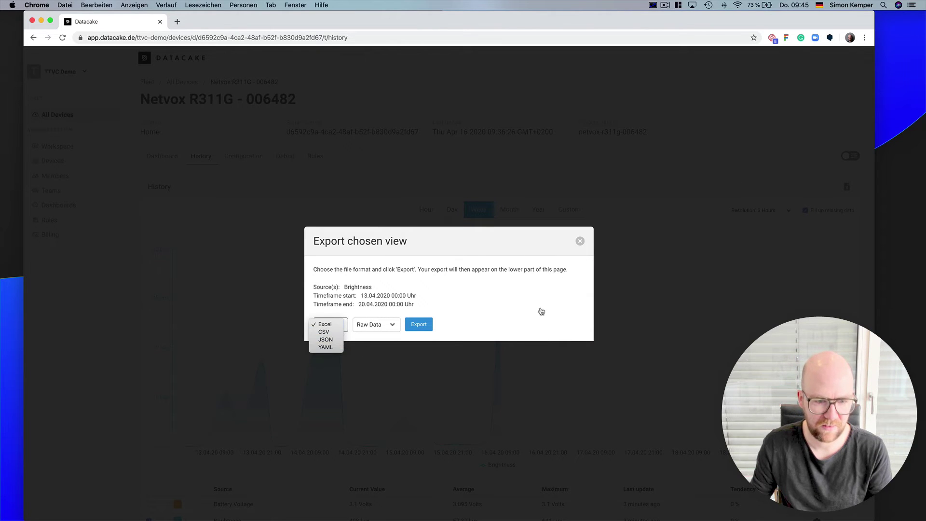
left_click(580, 240)
left_click(579, 241)
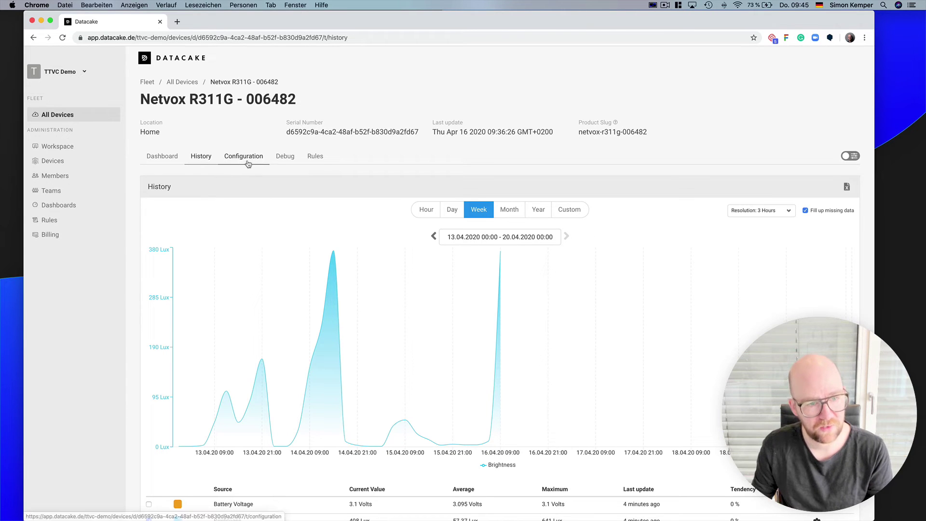
scroll(285, 160, "down", 1)
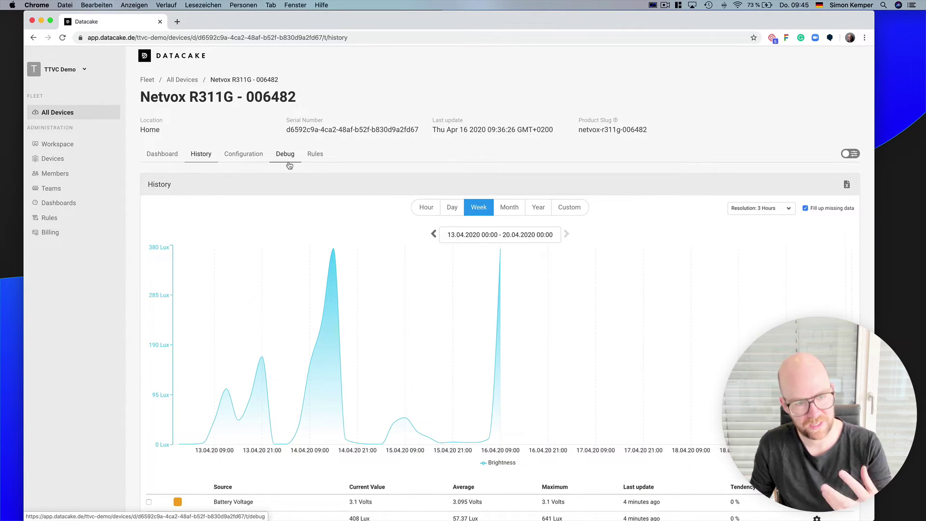
- In the Netvox Configuration, view the MQTT integration's broker and topic details, then close them
left_click(261, 161)
scroll(197, 475, "down", 10)
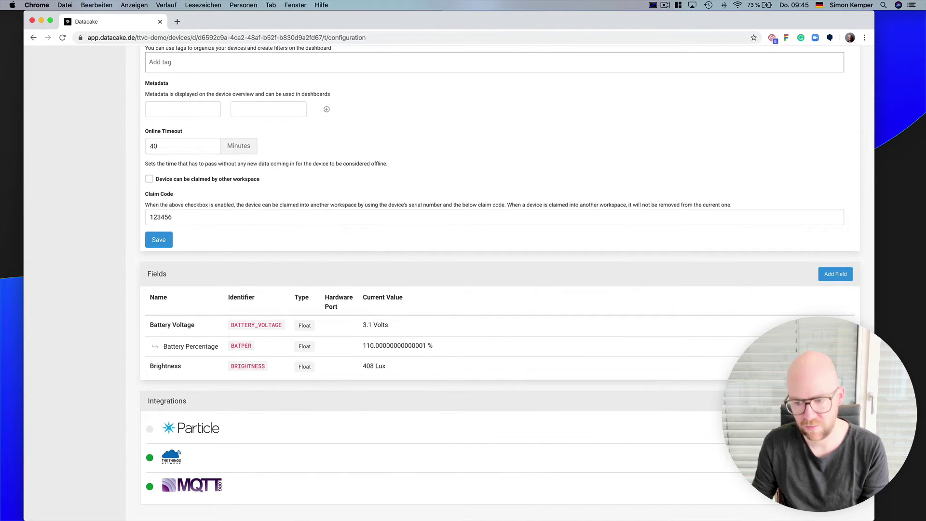
left_click(193, 484)
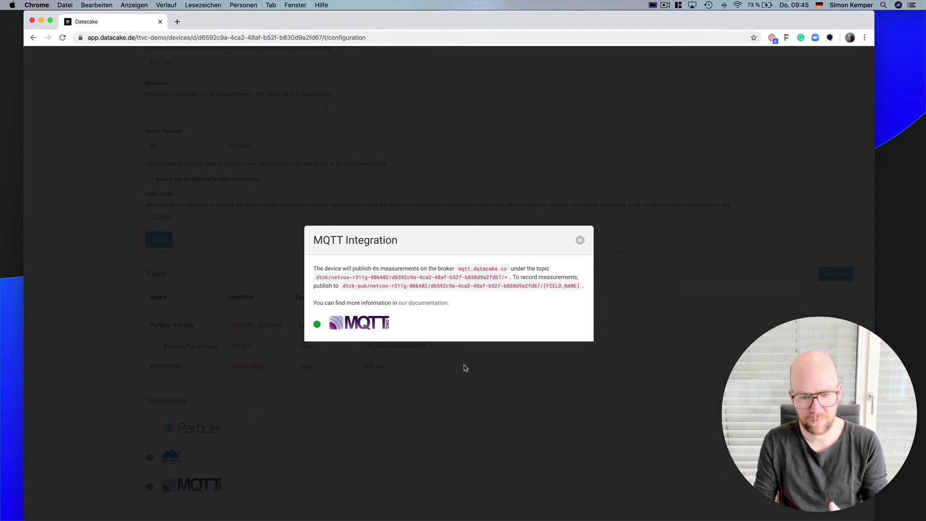
triple_click(489, 269)
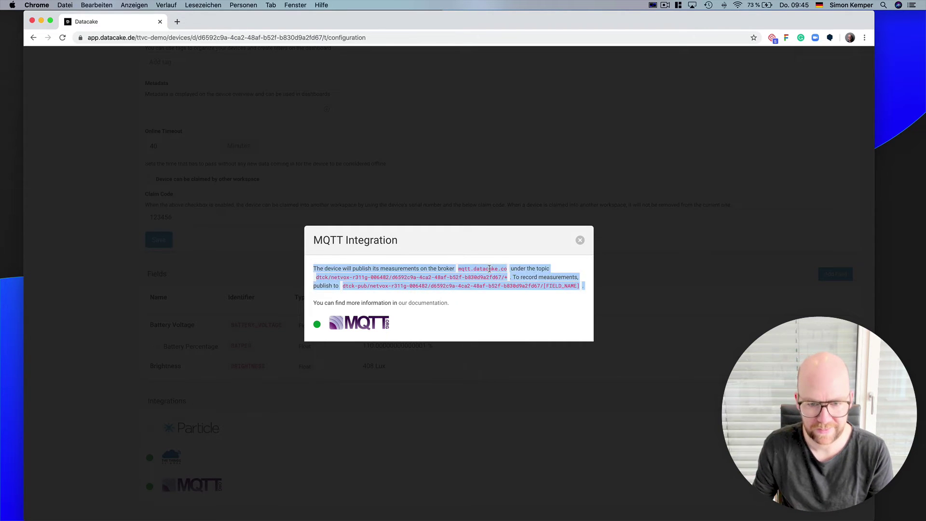
left_click(575, 248)
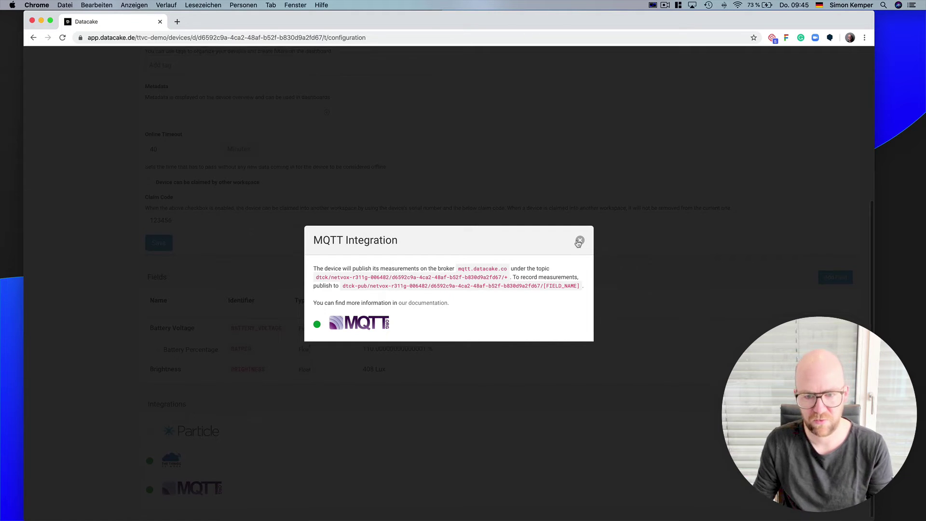
left_click(578, 240)
- Return to the Netvox dashboard, then go to the All Devices list
scroll(547, 254, "up", 5)
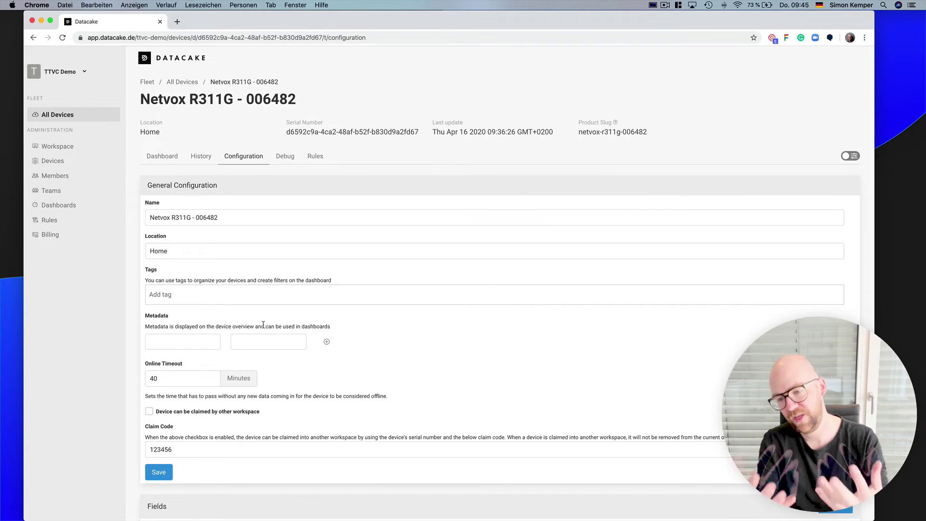
left_click(170, 155)
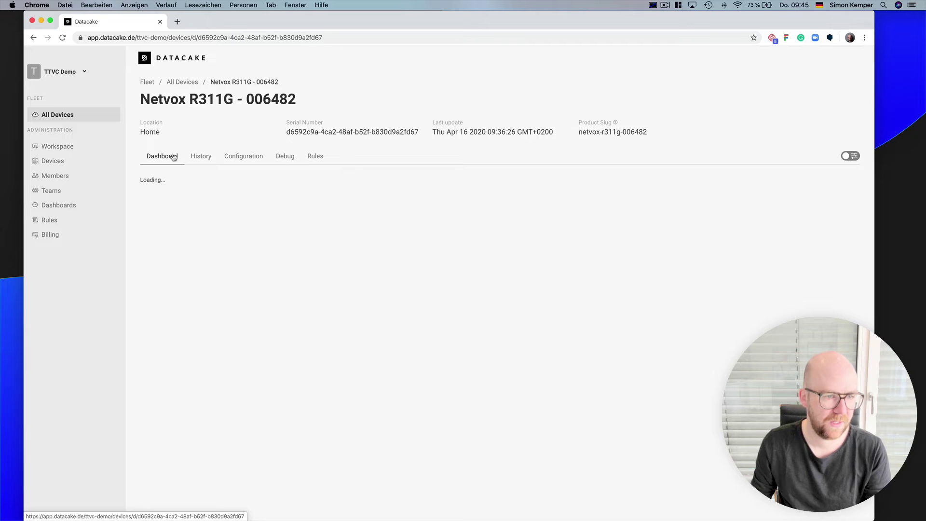
left_click(191, 85)
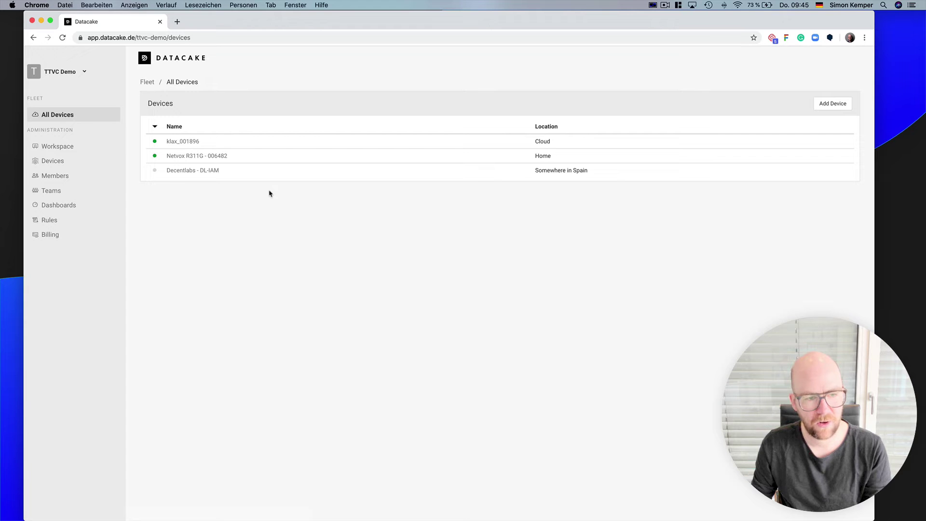
- Open klax_001896, check its 6.97 kWh consumption on the dashboard, then view its Configuration
left_click(196, 145)
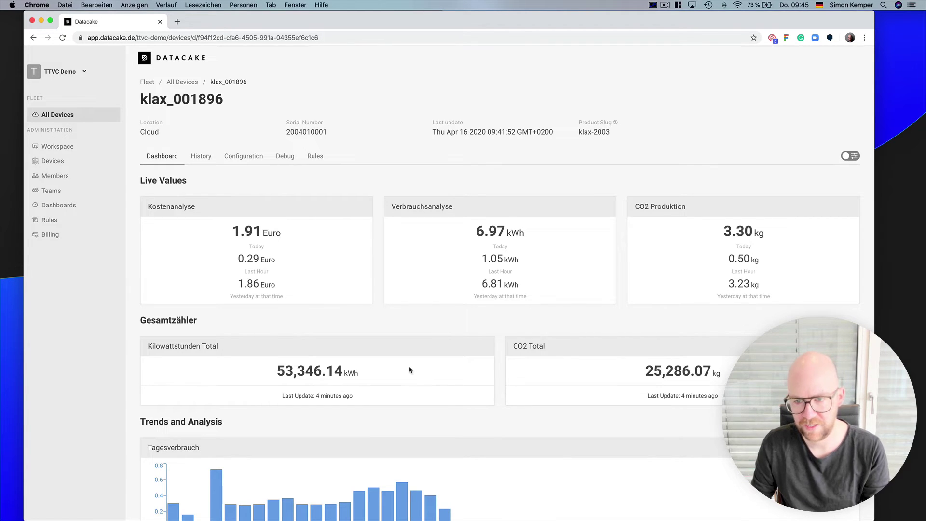
scroll(412, 370, "down", 3)
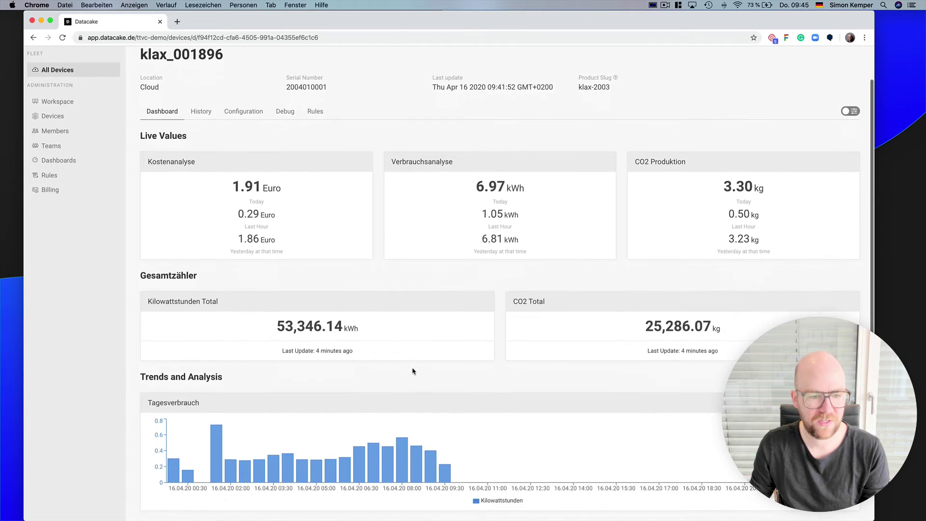
scroll(413, 370, "up", 3)
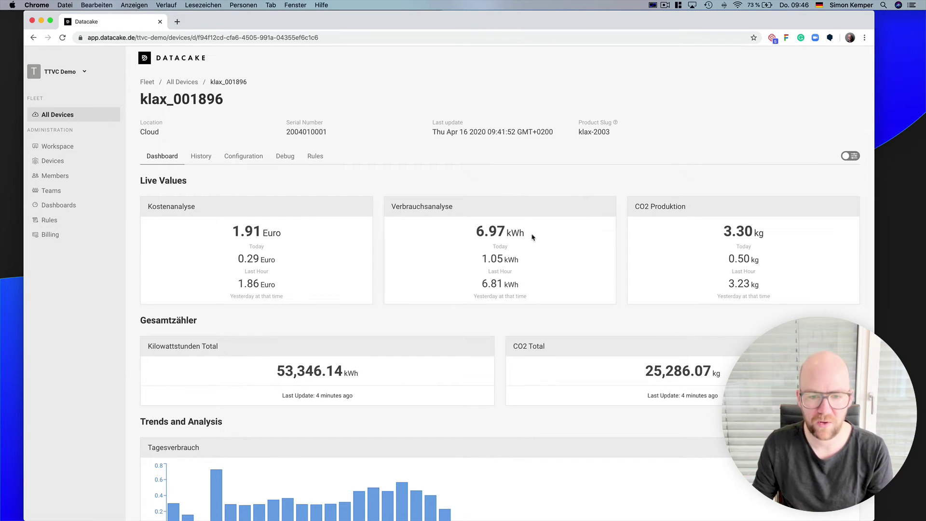
left_click_drag(533, 235, 465, 236)
left_click(461, 244)
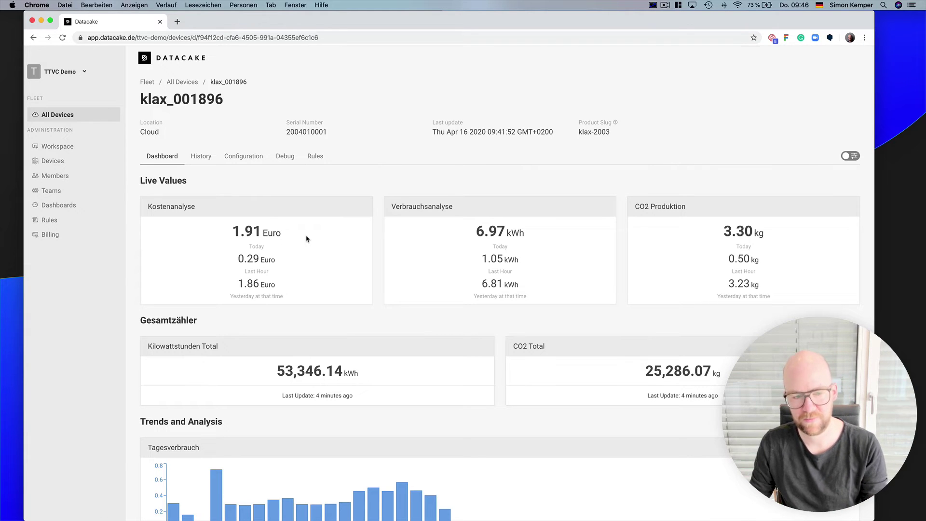
left_click(257, 159)
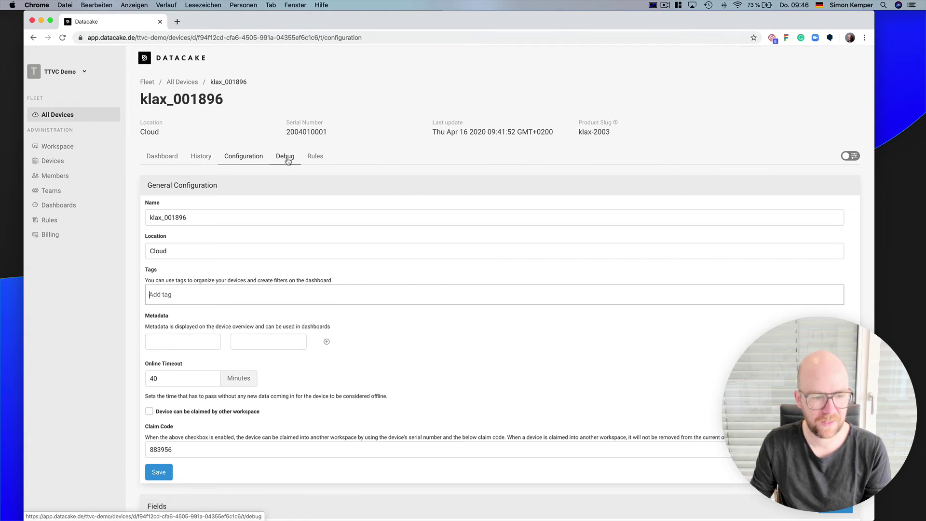
left_click(286, 158)
scroll(450, 331, "down", 5)
scroll(449, 333, "down", 5)
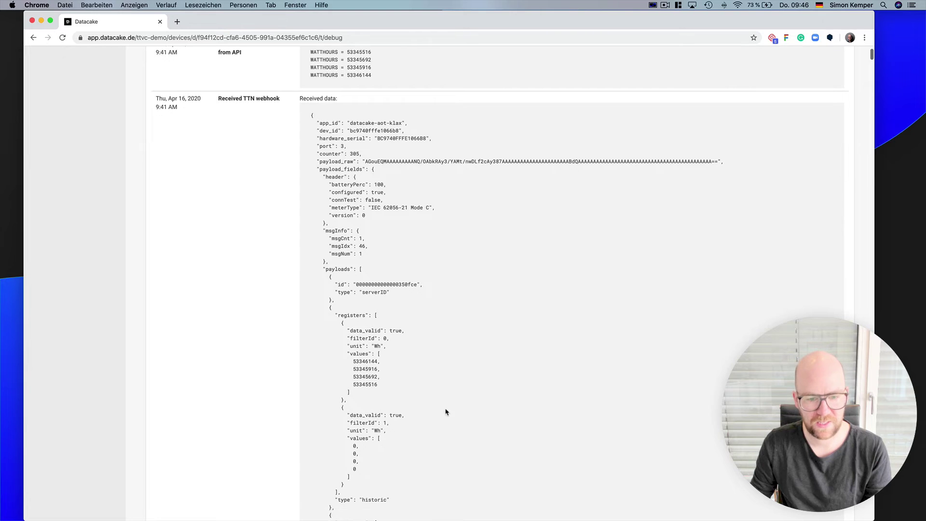
scroll(531, 353, "down", 3)
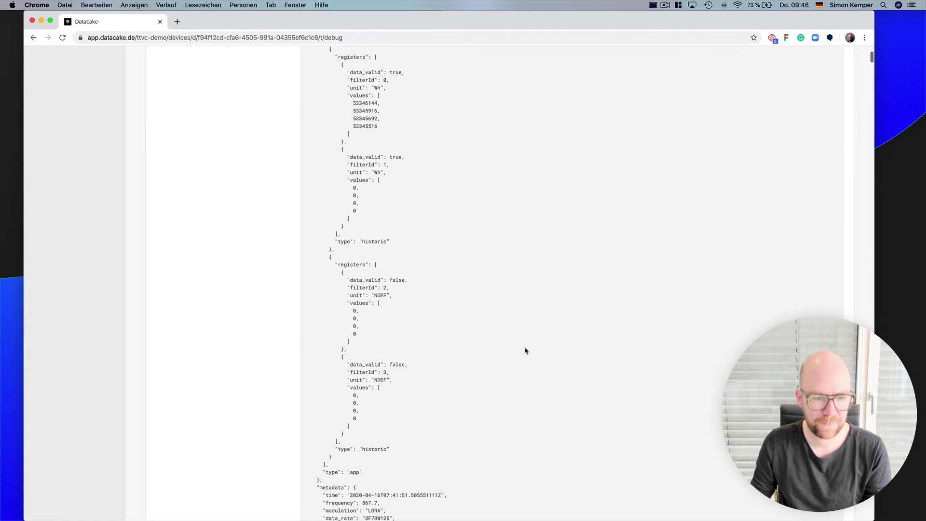
scroll(528, 352, "up", 15)
left_click(246, 158)
scroll(380, 303, "down", 3)
scroll(379, 303, "down", 6)
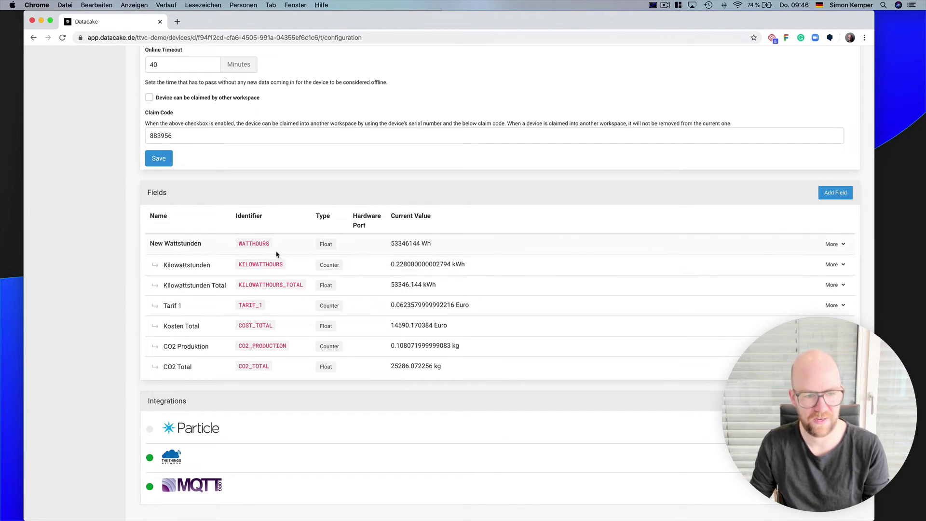
double_click(258, 245)
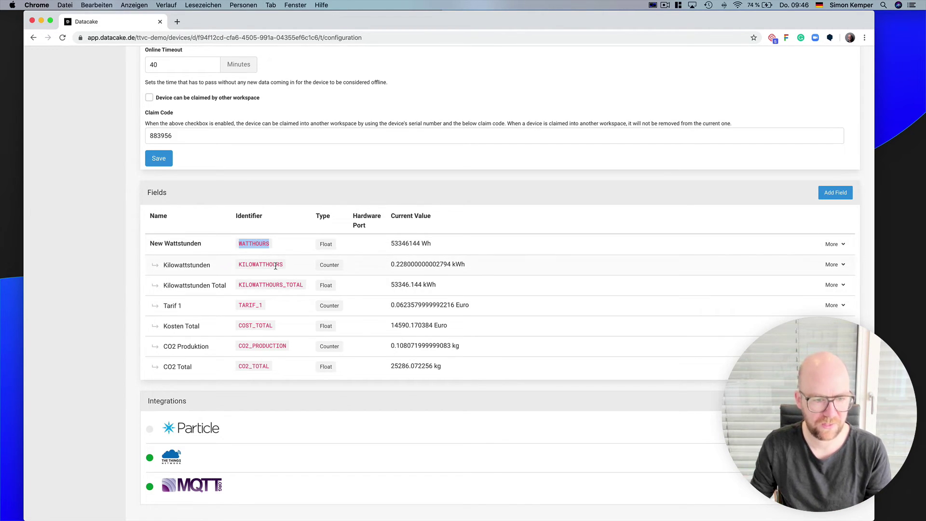
double_click(275, 265)
double_click(246, 305)
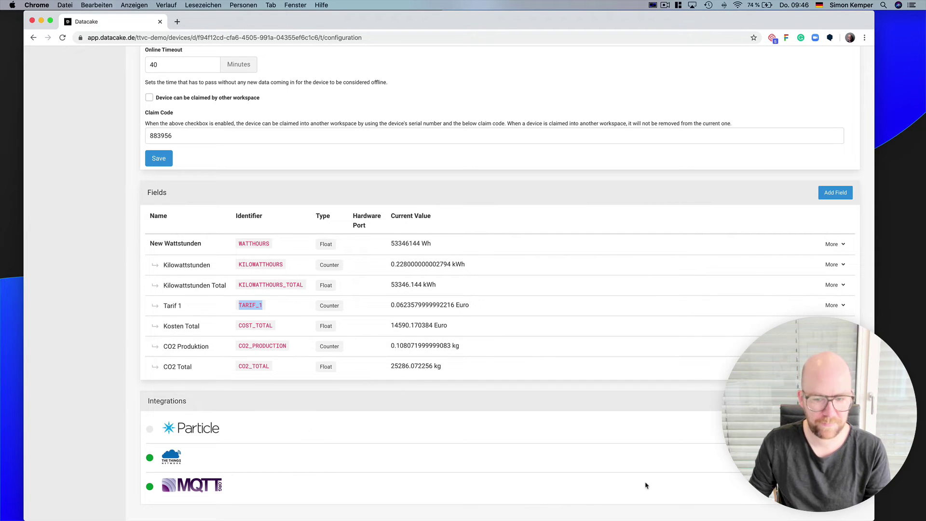
scroll(481, 403, "up", 6)
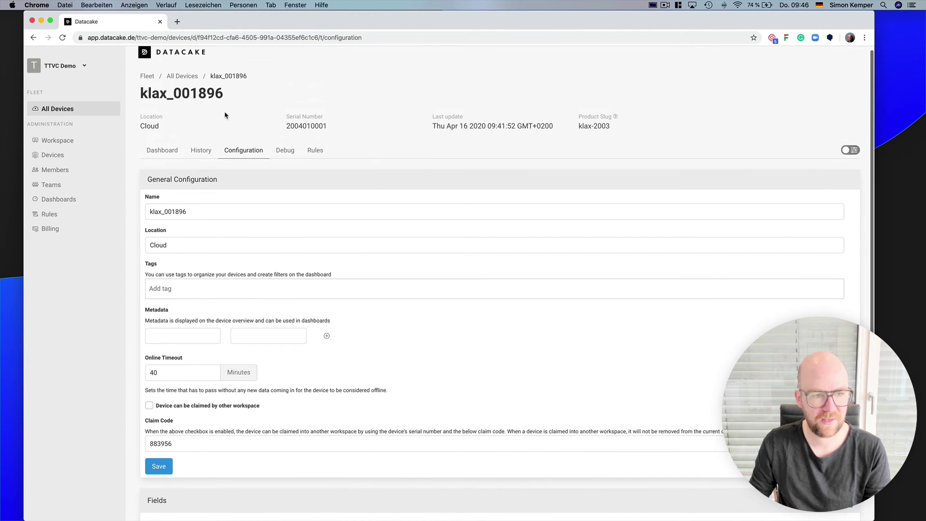
- Scroll through klax_001896's Live Values and consumption charts, then open its History tab
left_click(163, 153)
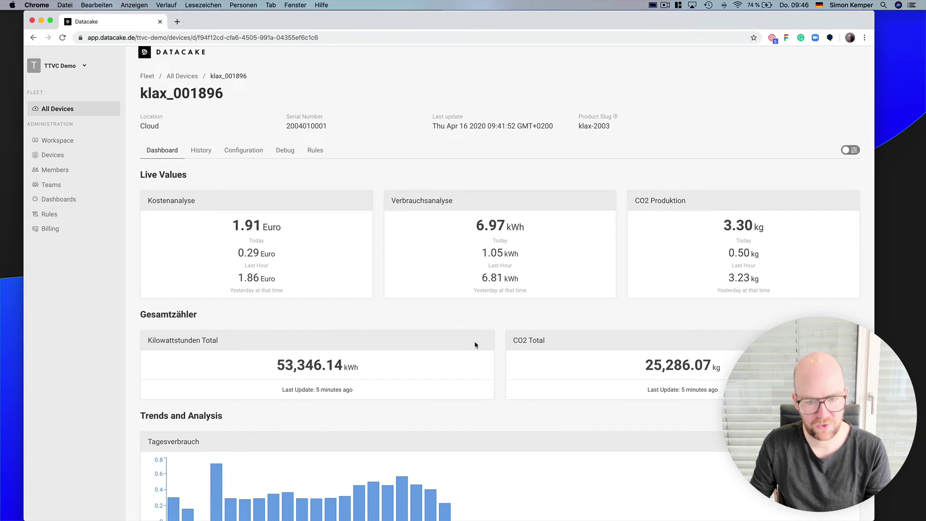
scroll(477, 344, "down", 2)
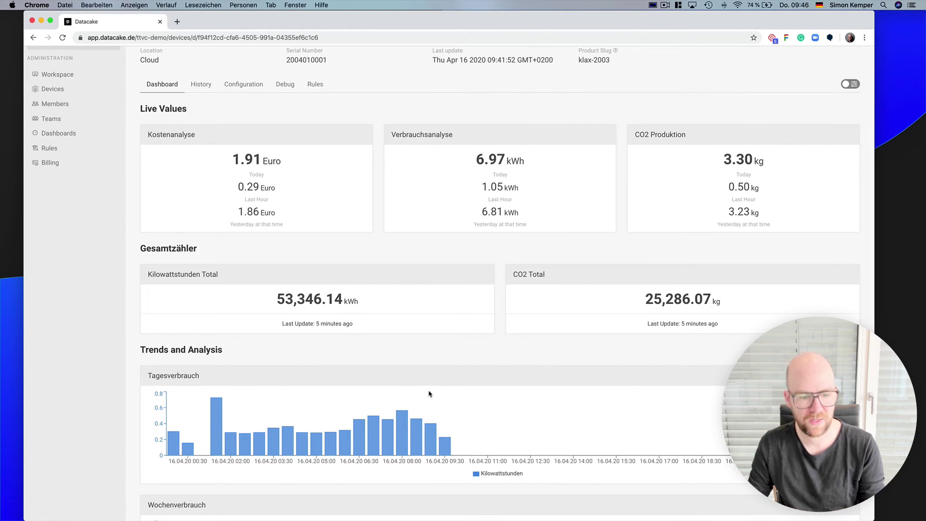
scroll(429, 394, "down", 3)
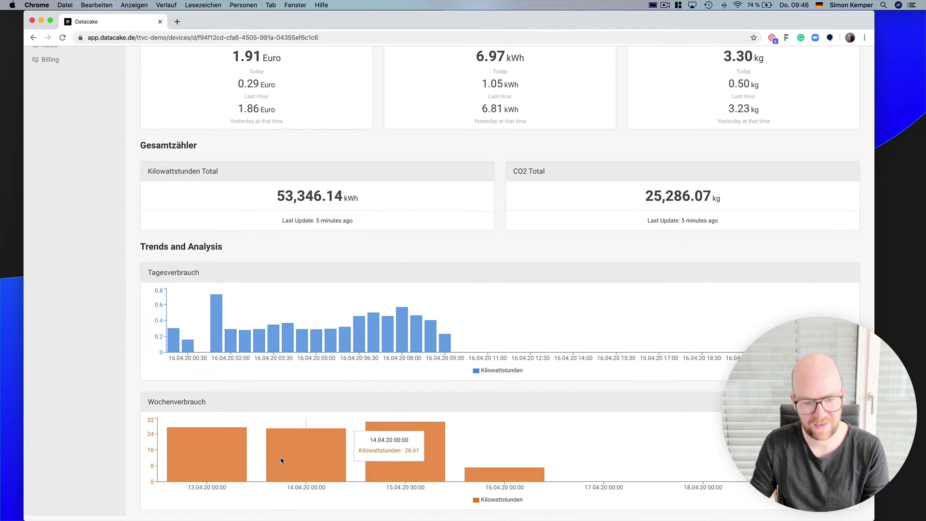
scroll(220, 434, "down", 1)
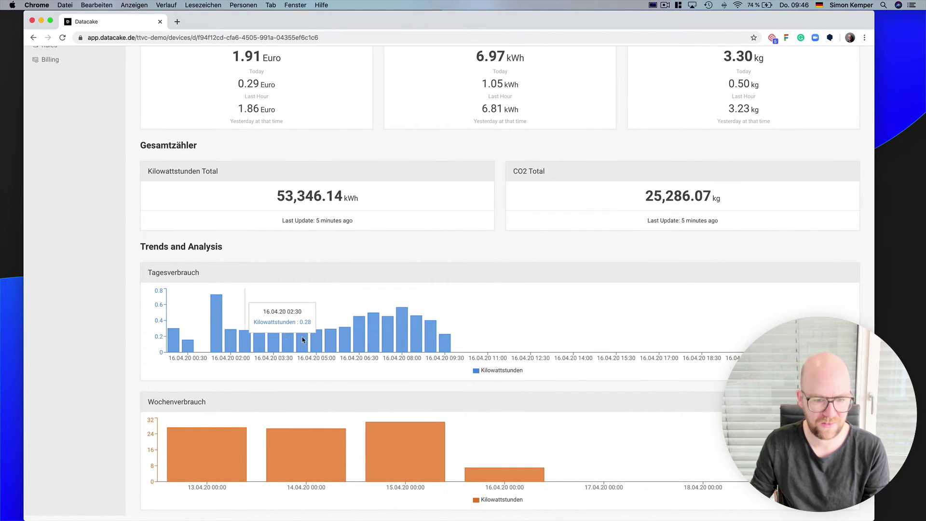
scroll(439, 333, "up", 5)
left_click(207, 160)
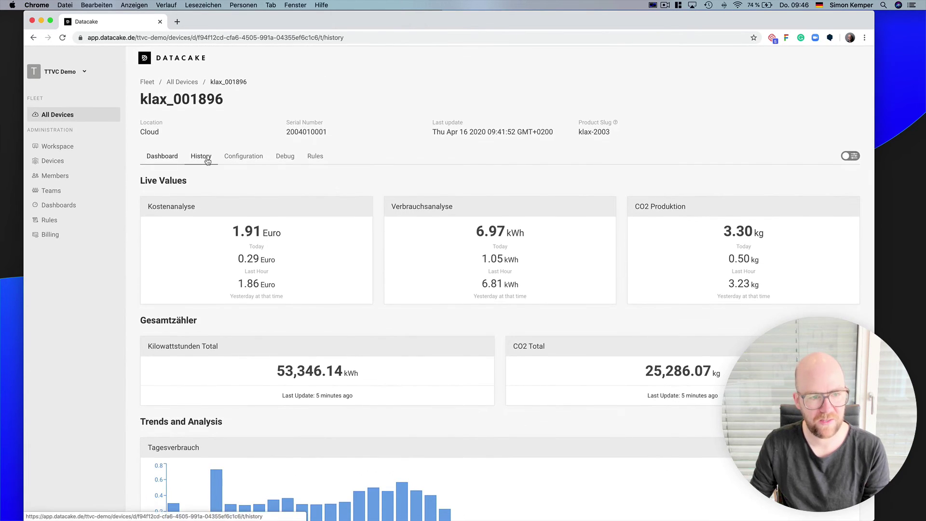
- Set klax_001896's history range to 12.04–16.04.2020 and check the Resolution options
scroll(550, 316, "down", 2)
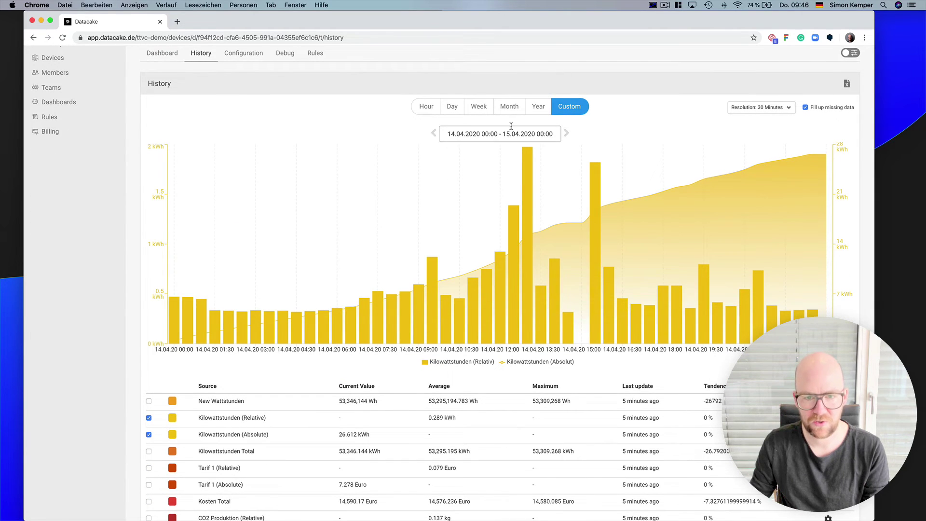
left_click(510, 127)
left_click(532, 237)
left_click(489, 248)
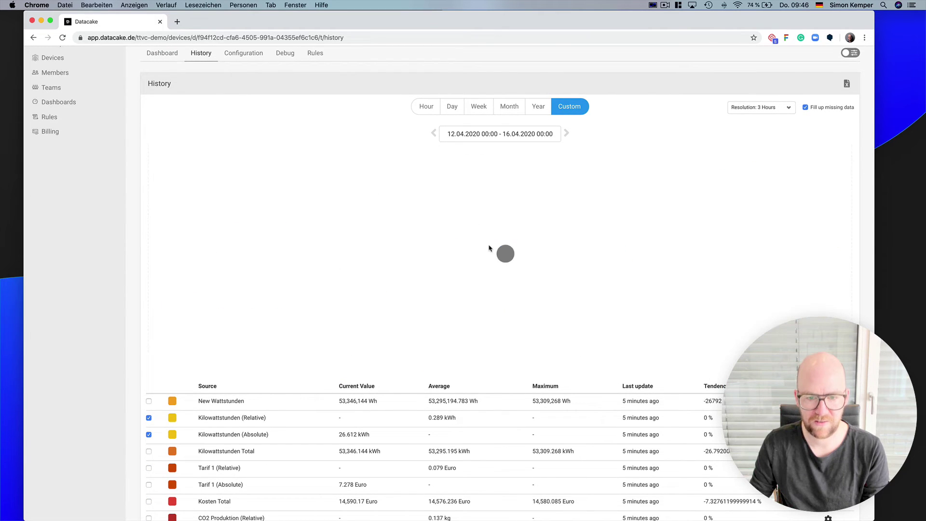
left_click(761, 107)
left_click(754, 107)
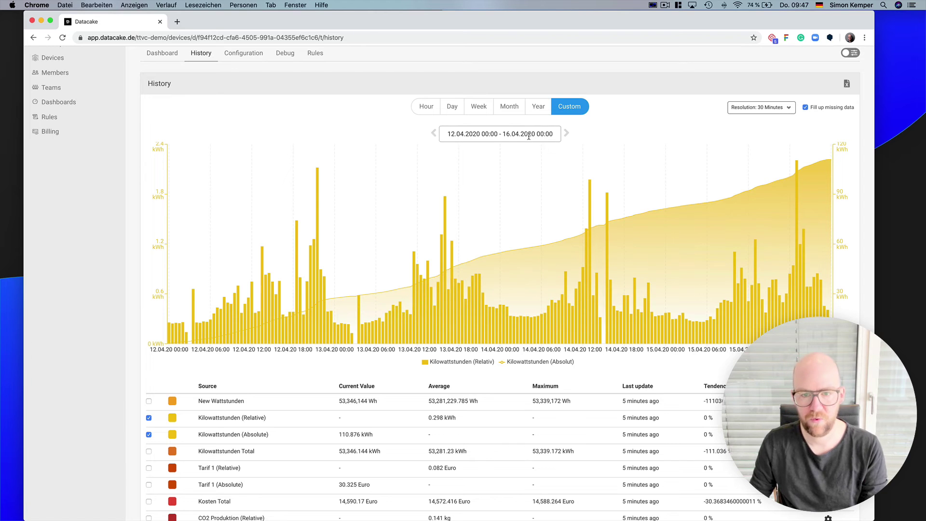
- Look over the kWh history chart, then return to the All Devices list
scroll(512, 206, "down", 3)
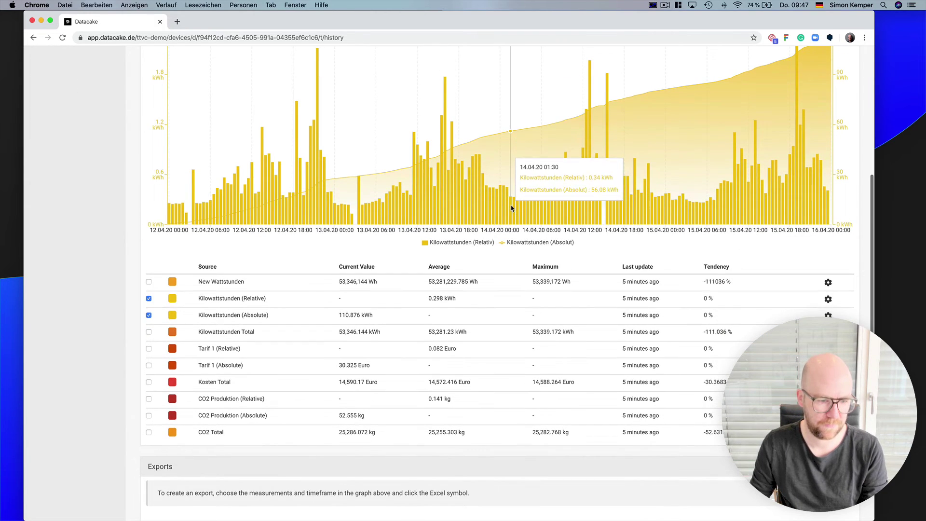
scroll(511, 209, "up", 5)
left_click(182, 82)
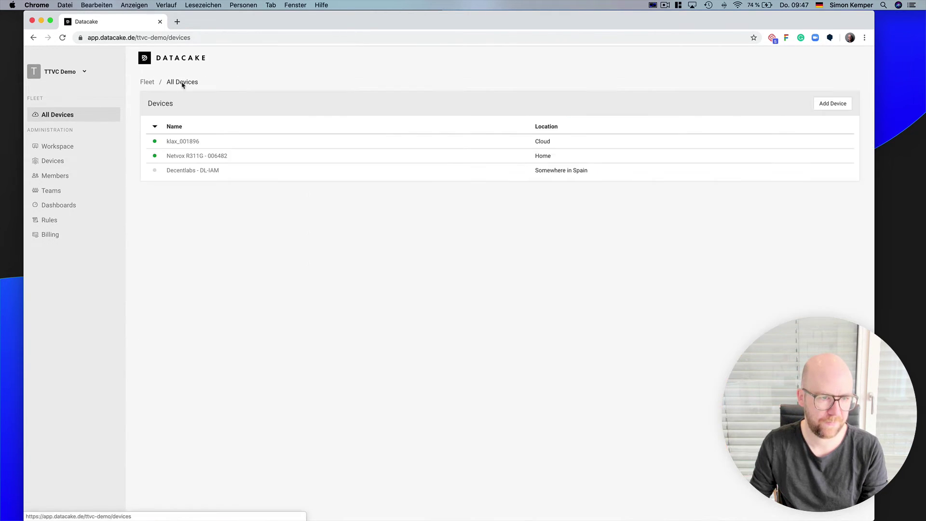
- Open Decentlabs - DL-IAM, note its 23.05 °C temperature reading, then open its Configuration
left_click(182, 173)
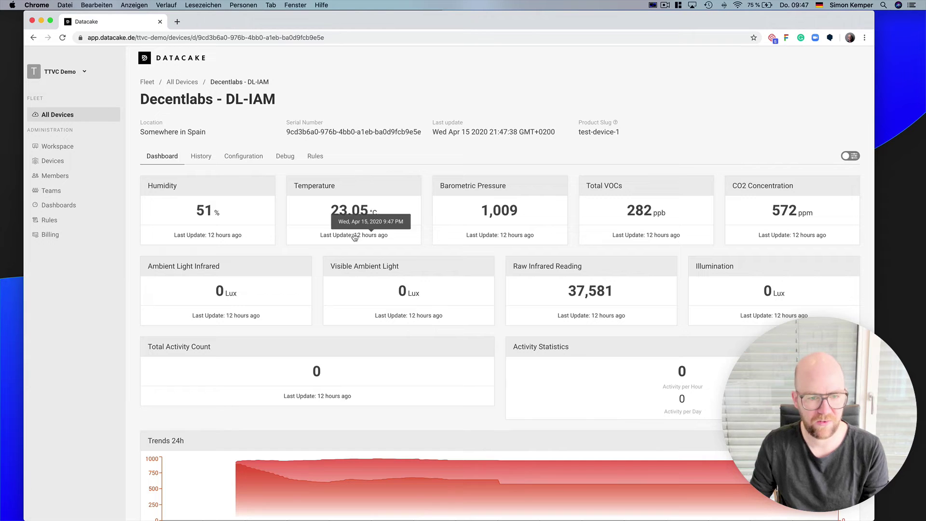
left_click_drag(382, 215, 331, 219)
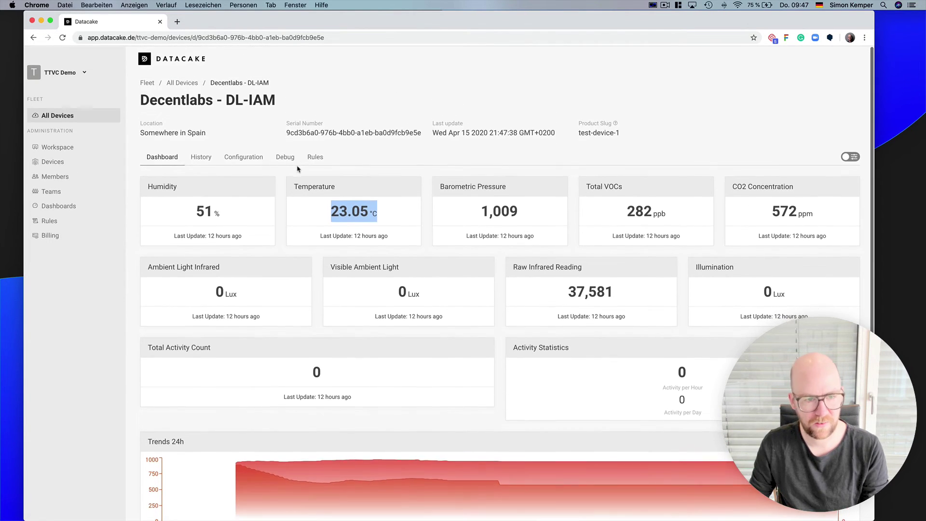
left_click(253, 161)
- Review The Things Network integration settings under Integrations, then switch to the Debug Log
scroll(303, 245, "down", 5)
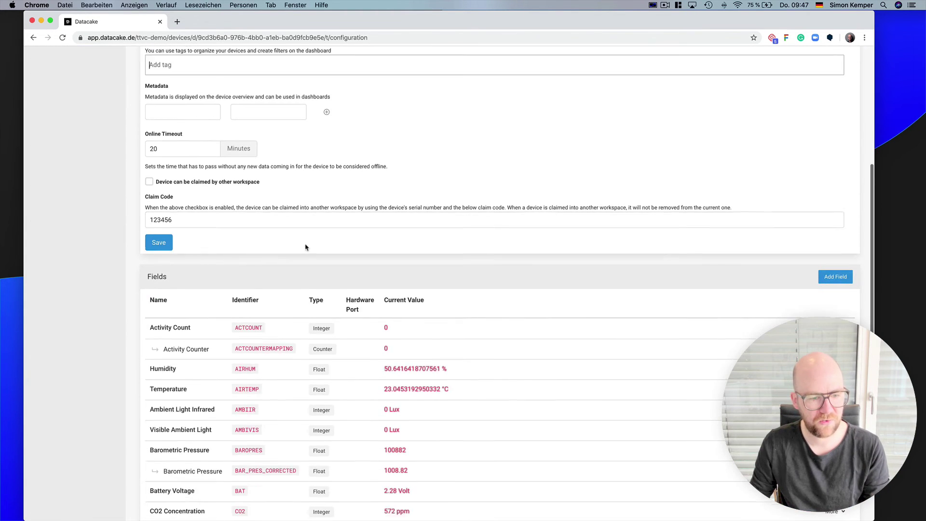
scroll(259, 374, "down", 3)
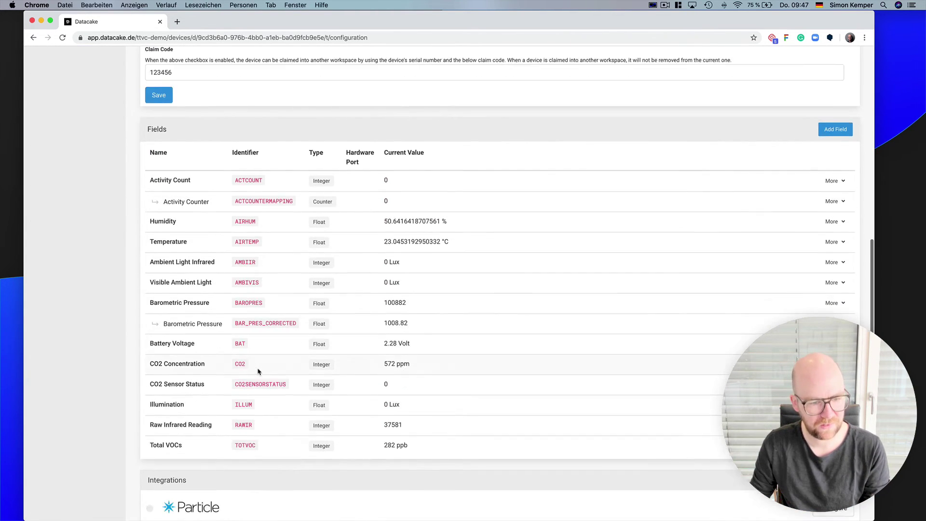
scroll(258, 378, "down", 2)
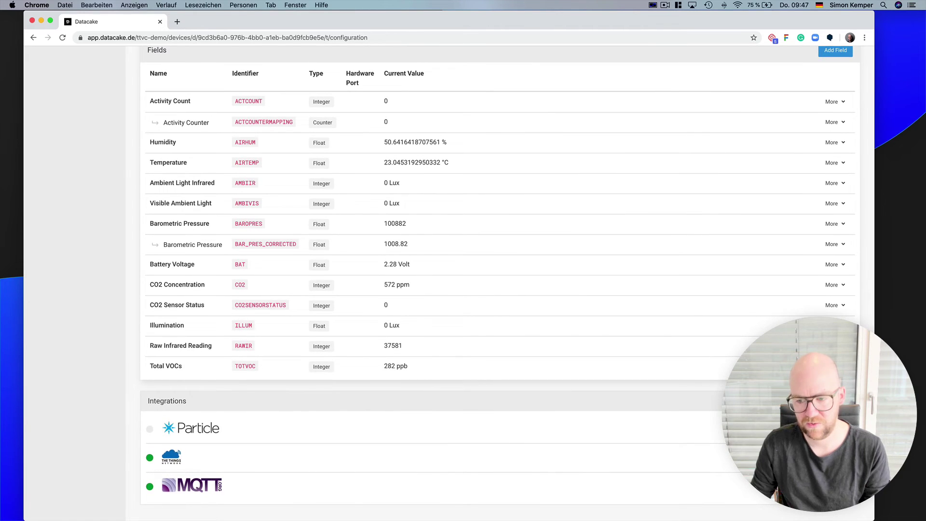
left_click(171, 457)
scroll(500, 286, "down", 1)
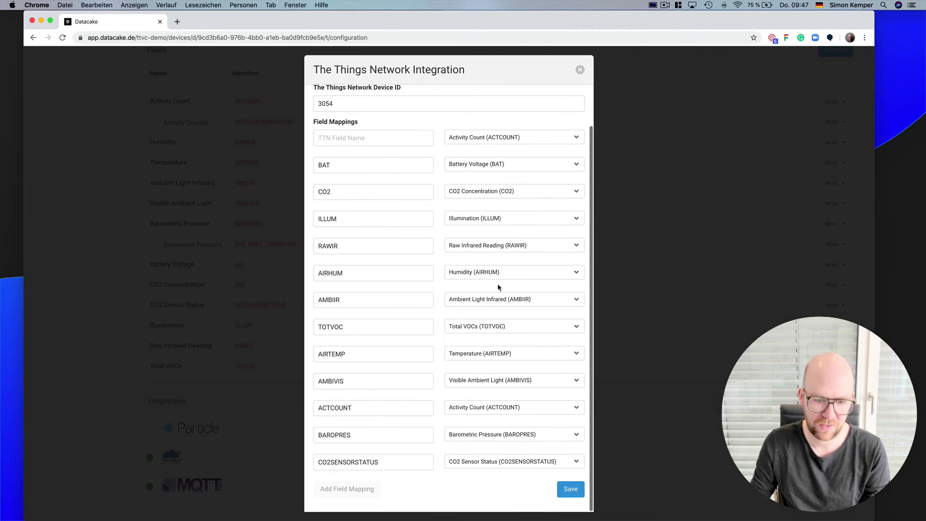
scroll(498, 287, "up", 1)
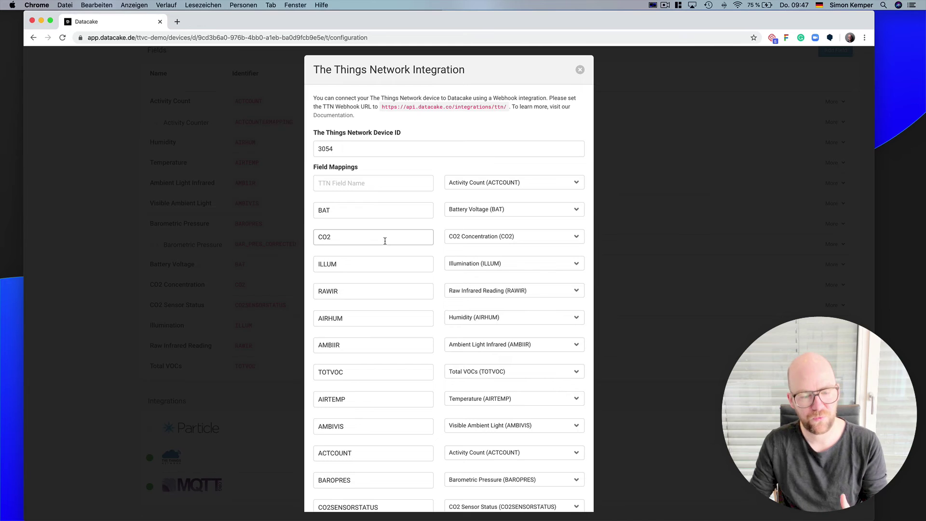
left_click(580, 69)
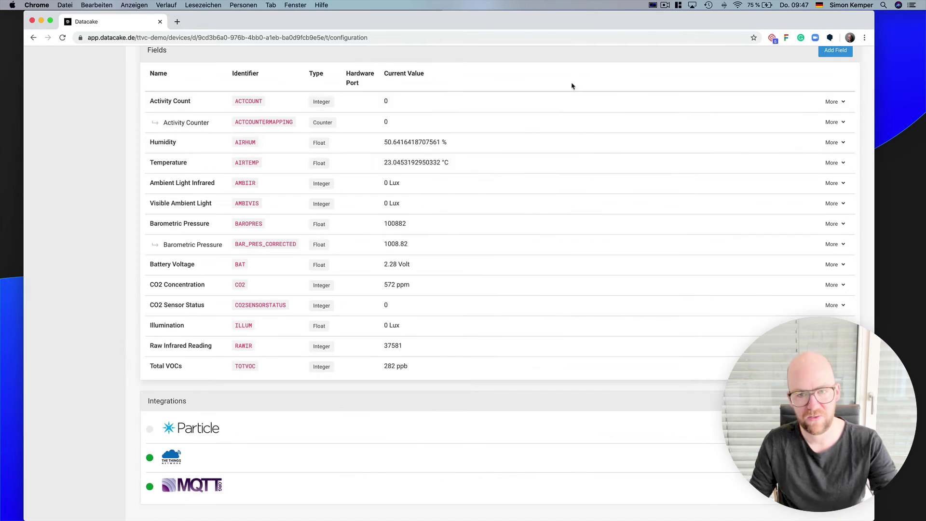
scroll(471, 204, "up", 5)
scroll(472, 204, "up", 4)
left_click(284, 157)
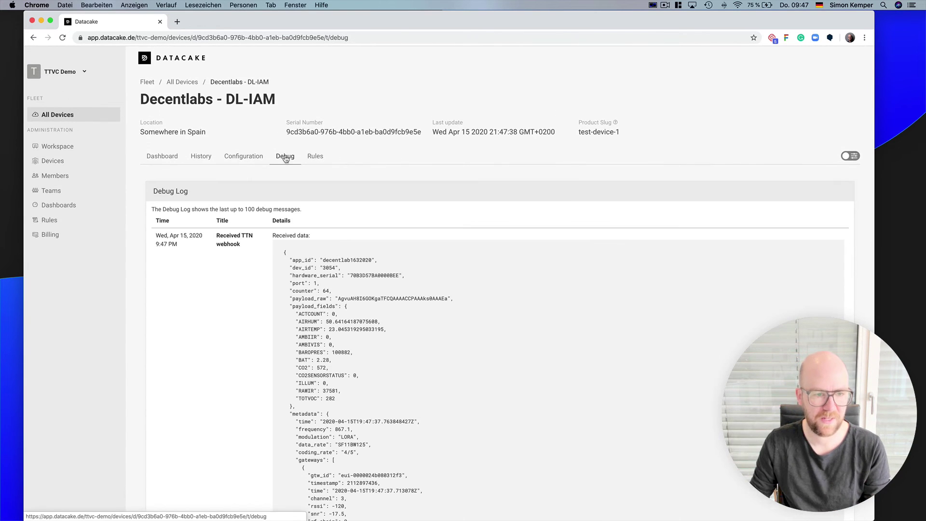
- Inspect the received payload fields in the Decentlabs Debug Log, then return to All Devices
scroll(407, 309, "down", 3)
left_click_drag(288, 445, 286, 121)
left_click(368, 249)
left_click_drag(337, 263, 290, 144)
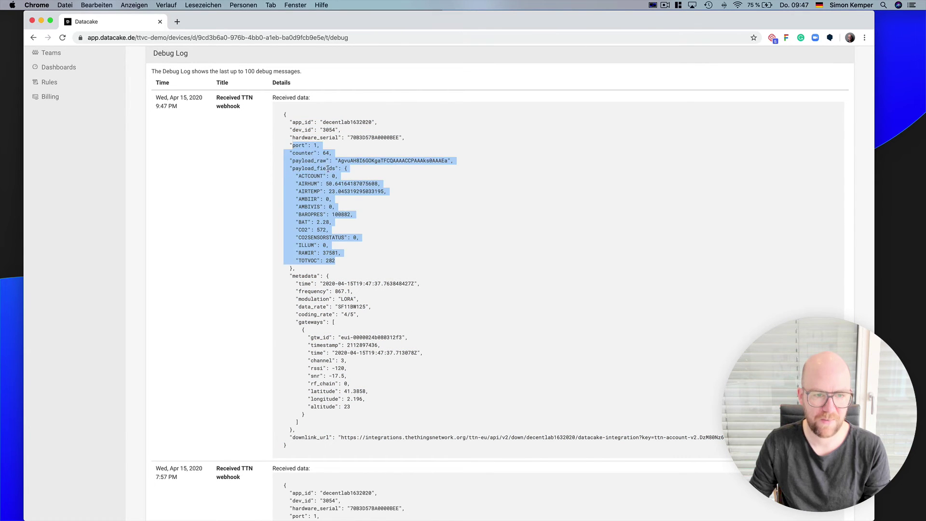
left_click(333, 184)
scroll(318, 191, "up", 3)
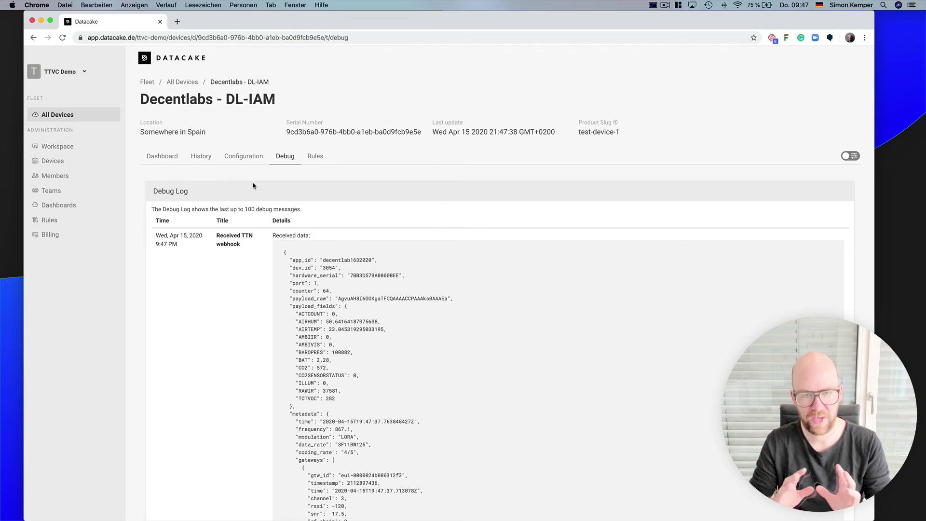
left_click(75, 116)
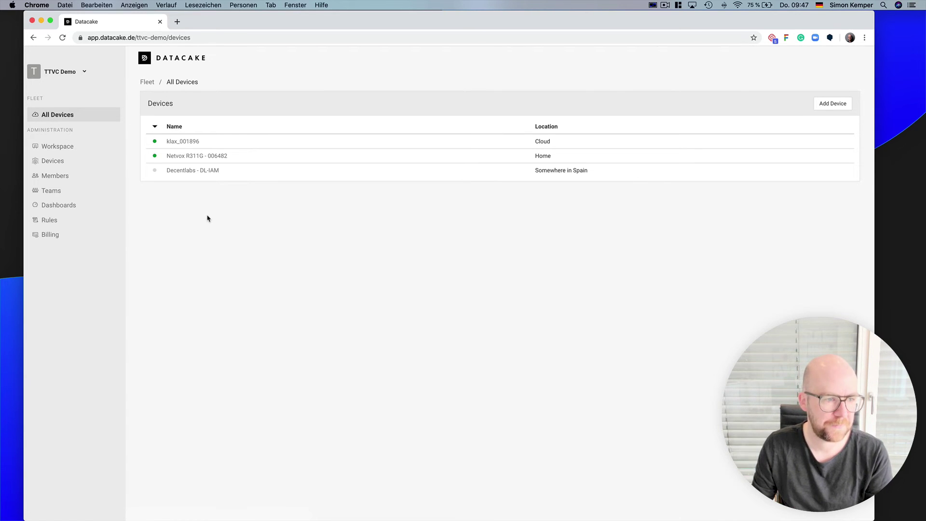
- Open the workspace member list and start a new Add Member form
left_click(54, 192)
left_click(67, 178)
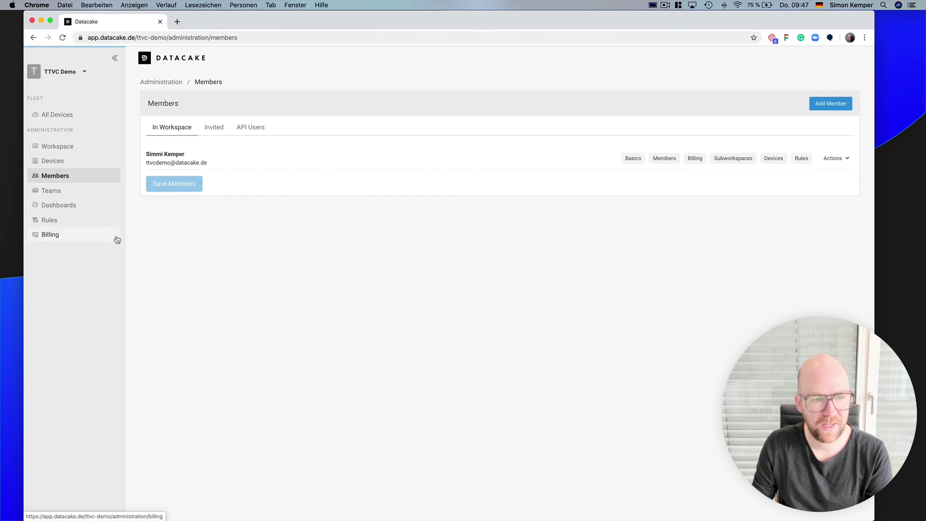
left_click(818, 109)
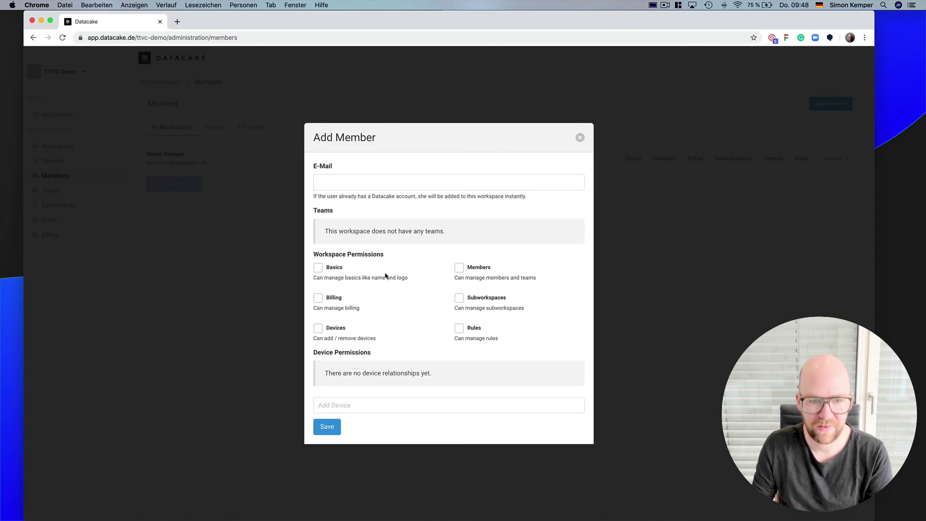
left_click(372, 186)
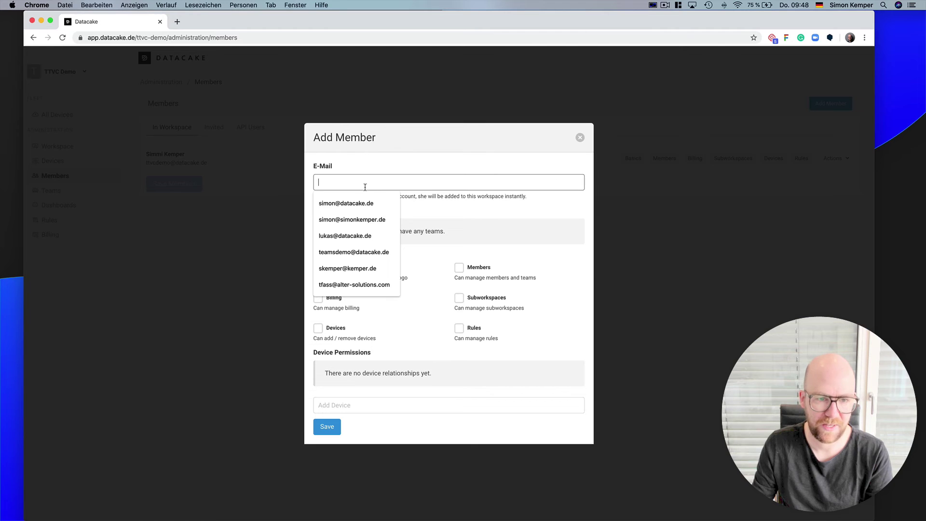
left_click(410, 169)
- Tick the Basics, Subworkspaces and Rules permissions, then discard the new member form
left_click(335, 276)
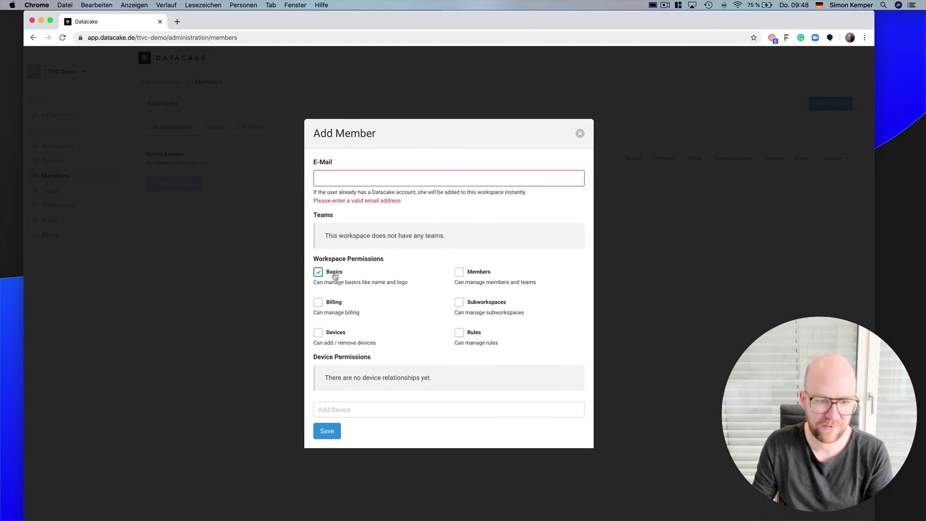
left_click(459, 302)
left_click(459, 332)
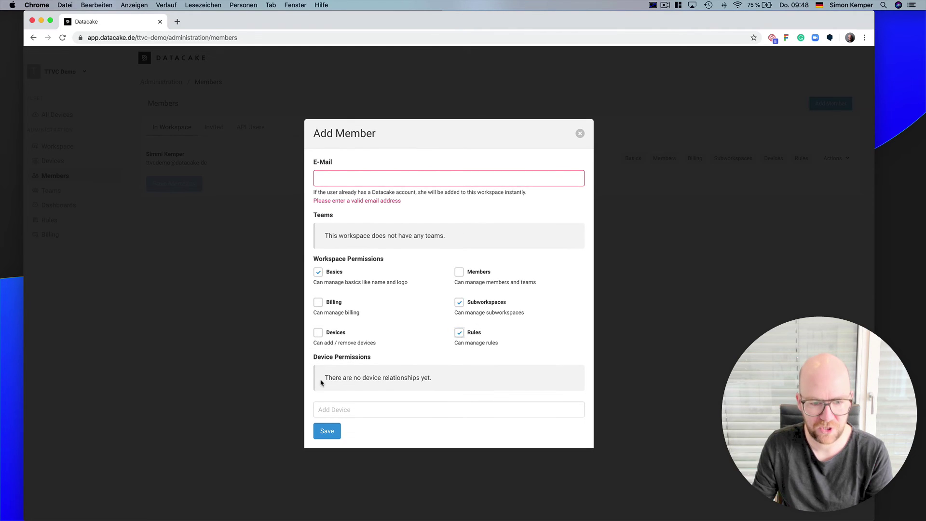
left_click(363, 409)
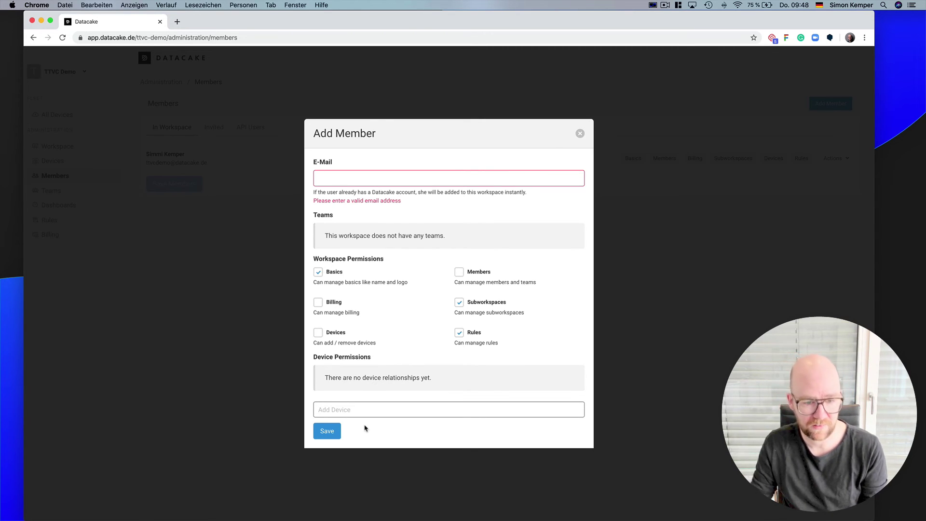
left_click(580, 133)
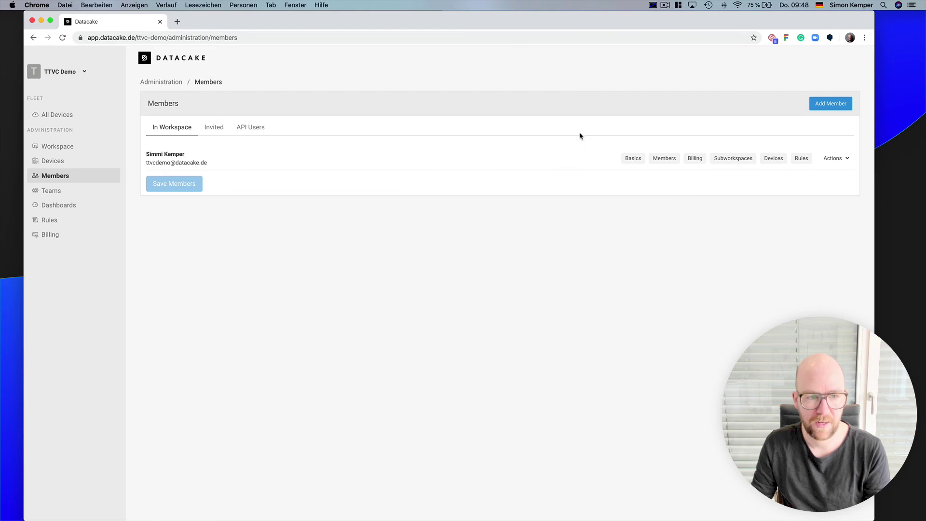
left_click(60, 192)
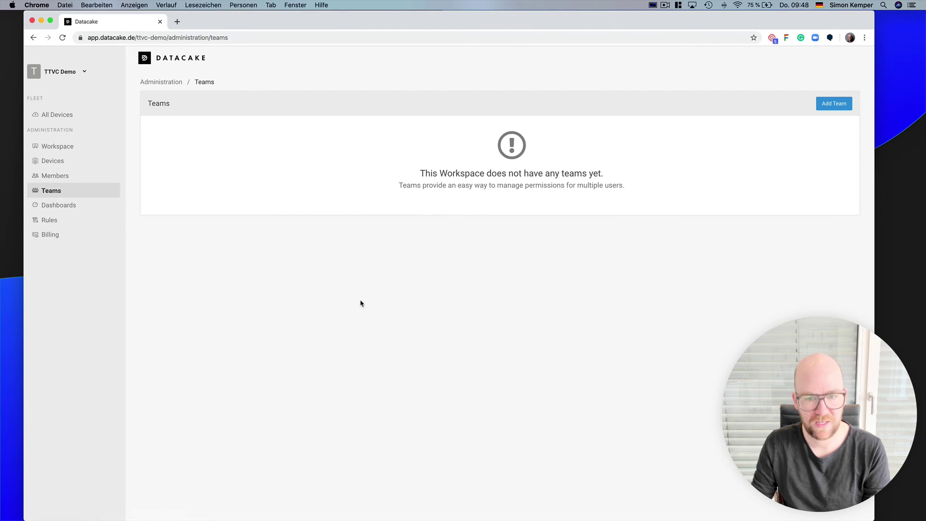
left_click(836, 104)
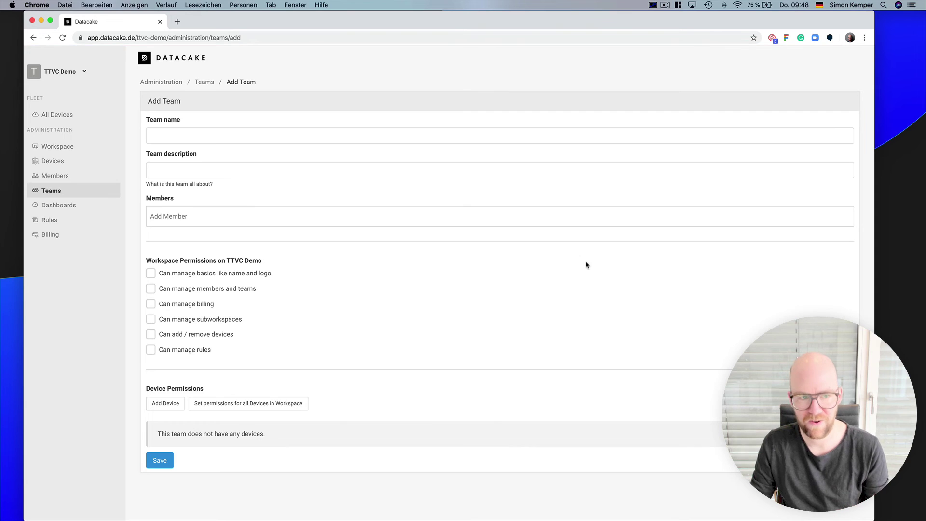
left_click(206, 135)
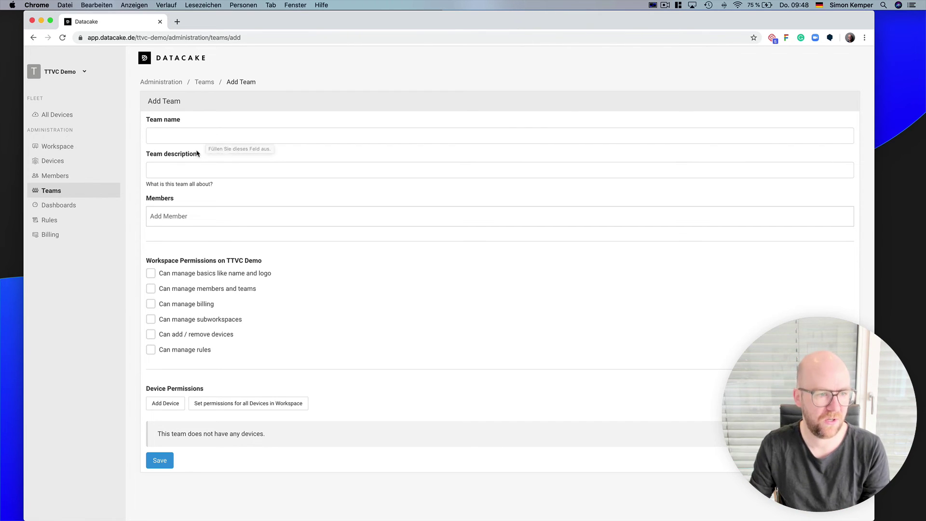
left_click(78, 177)
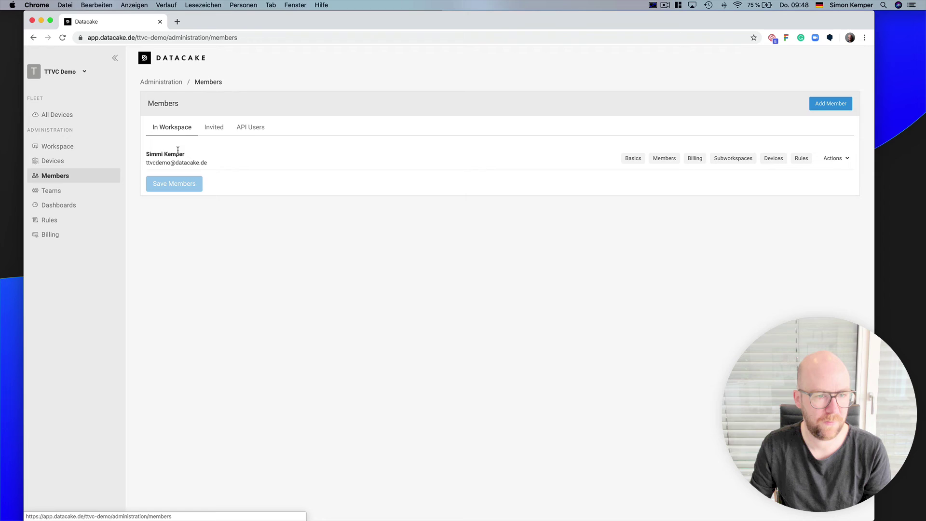
- Show the empty API Users list, opening and cancelling the Add API User form
left_click(250, 128)
left_click(840, 105)
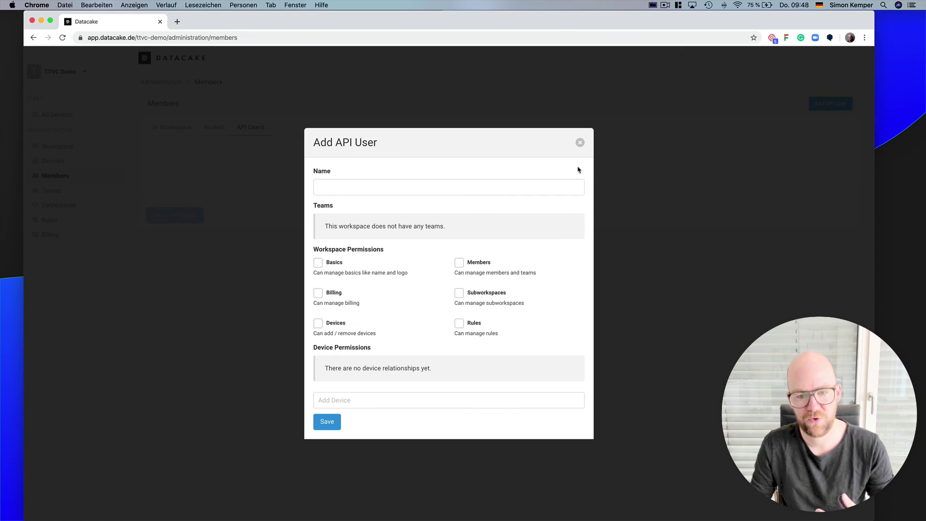
left_click(581, 142)
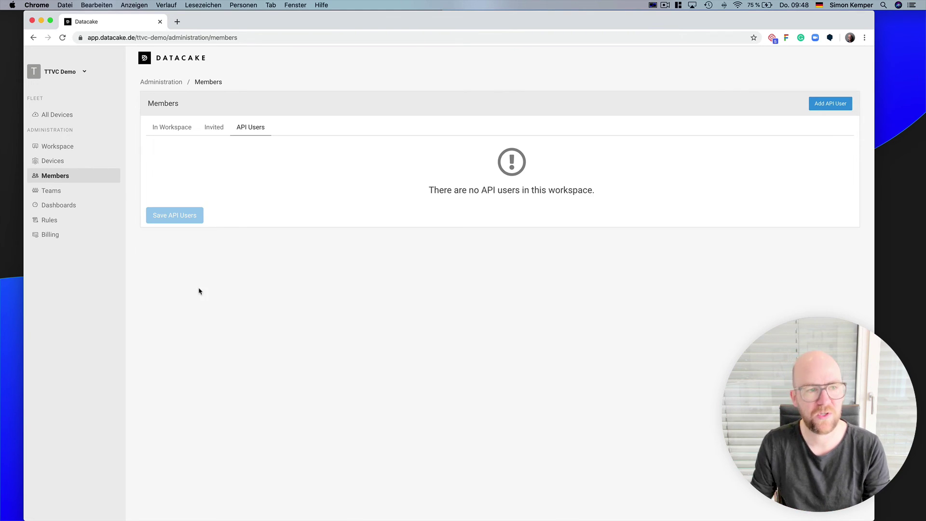
left_click(82, 73)
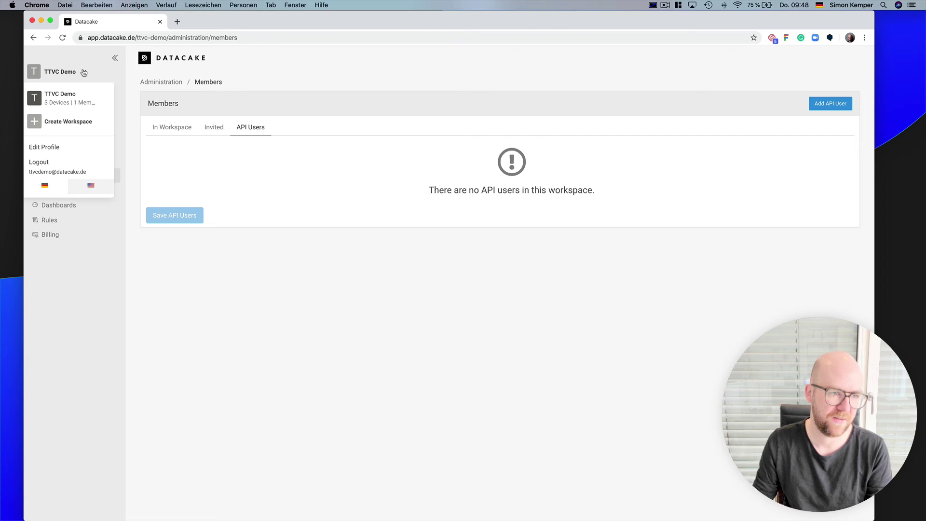
- Create a new workspace named 'My first Workspace' and check it appears in the workspace list
left_click(75, 122)
left_click(401, 293)
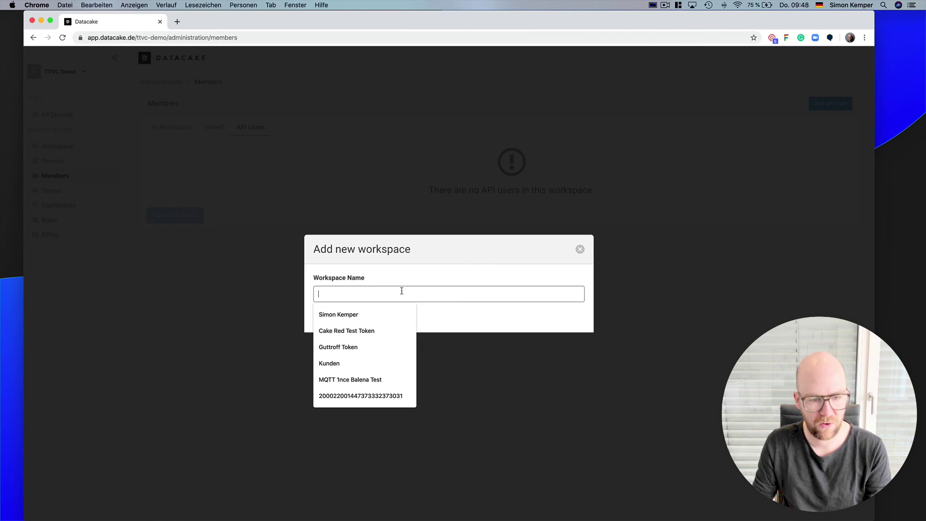
type("My first Wo")
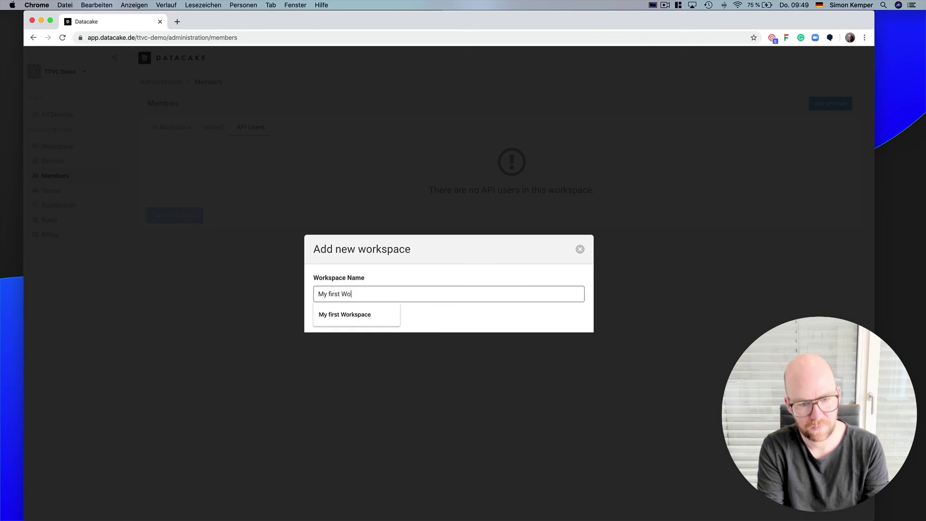
type("rkspace")
key("Return")
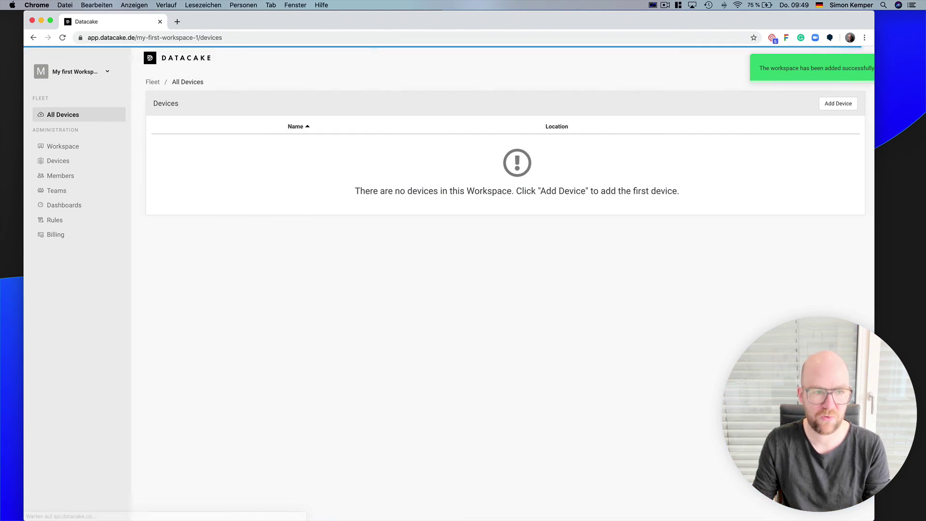
left_click(83, 73)
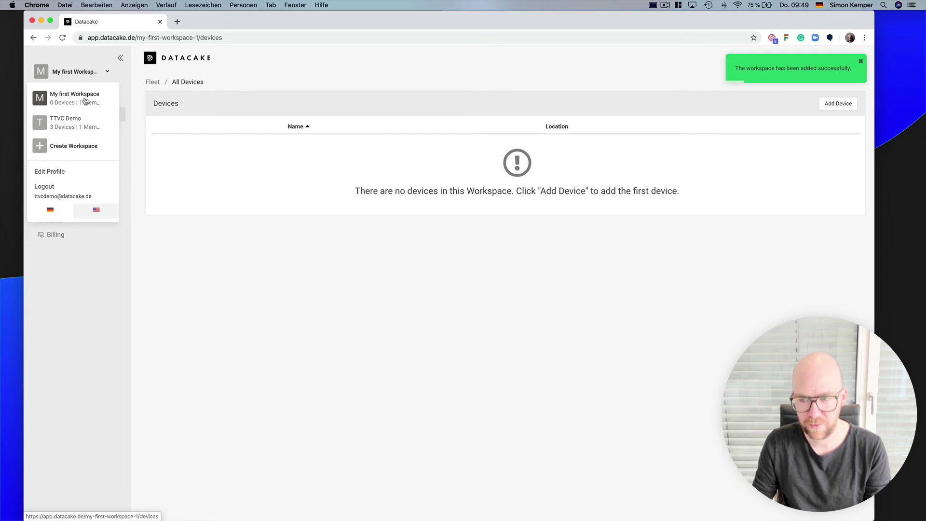
left_click(409, 313)
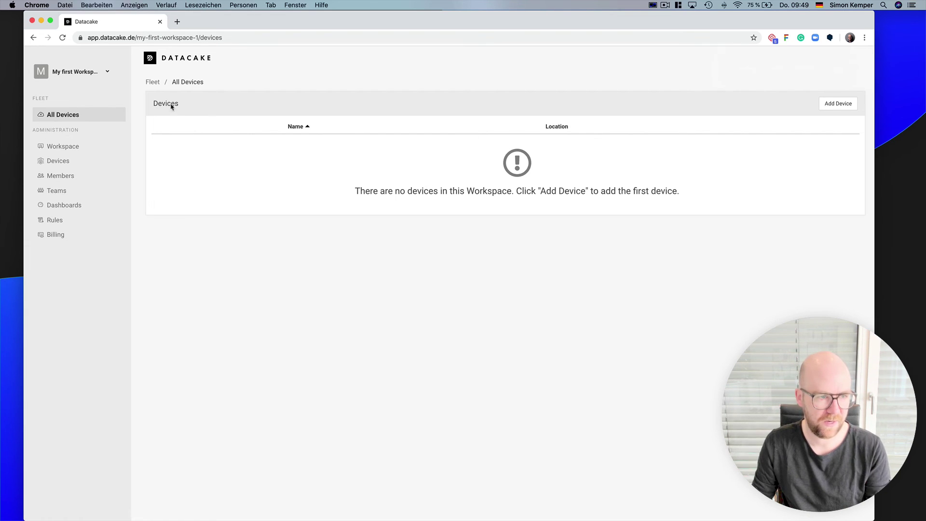
left_click(91, 76)
- In TTVC Demo, look at the klax_001896 and Netvox R311G - 006482 device pages
left_click(70, 123)
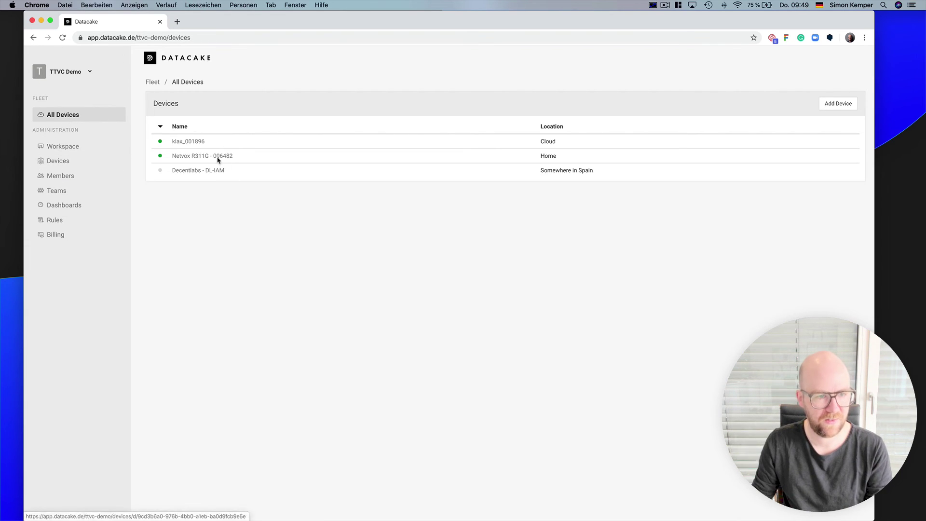
left_click(196, 142)
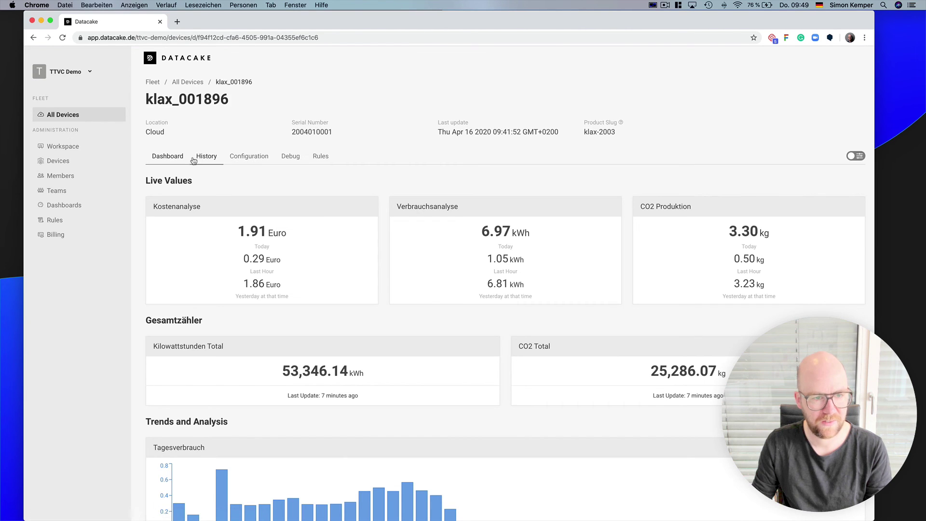
left_click(188, 82)
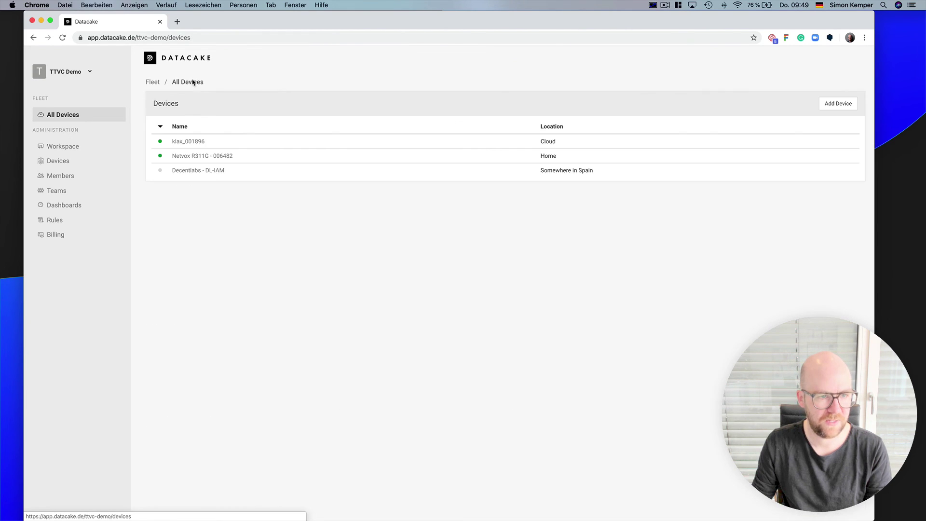
left_click(193, 156)
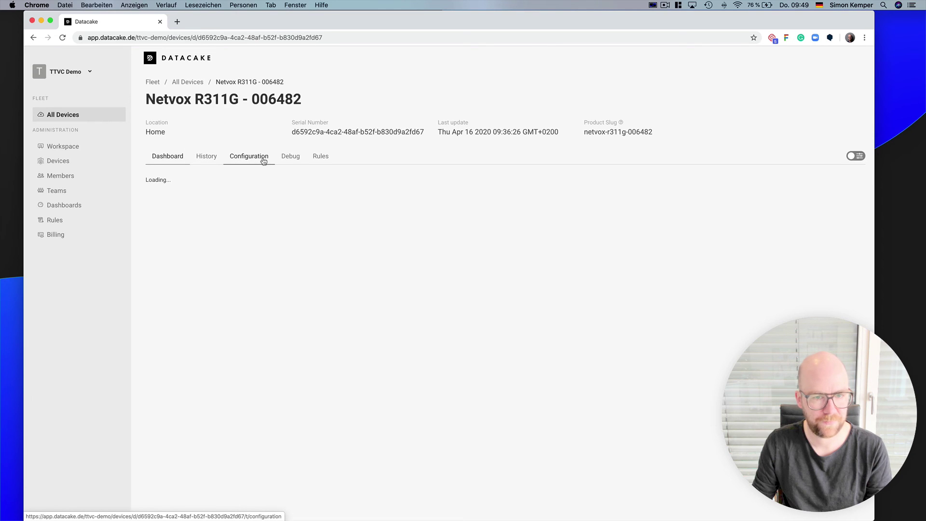
left_click(187, 82)
- Let klax_001896 be claimed by other workspaces, copy its claim code, and switch to My first Workspace
left_click(186, 140)
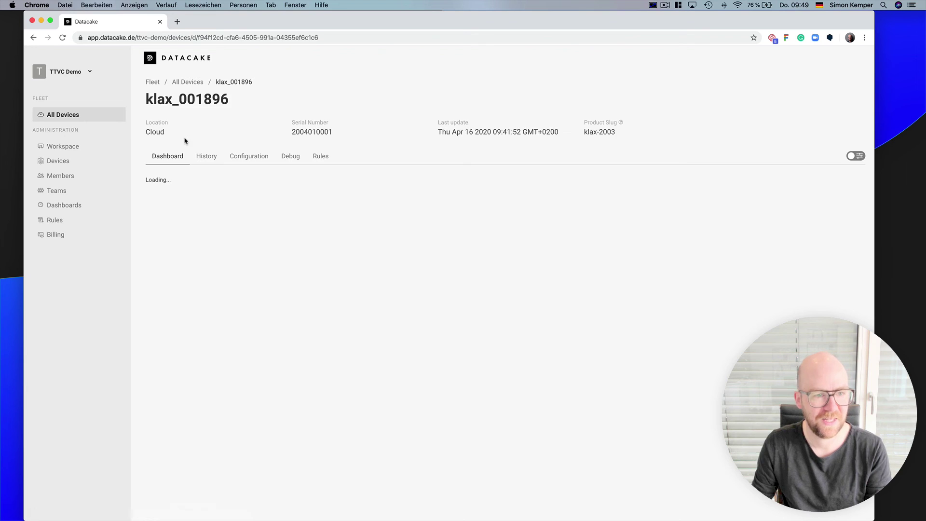
left_click(255, 156)
double_click(192, 444)
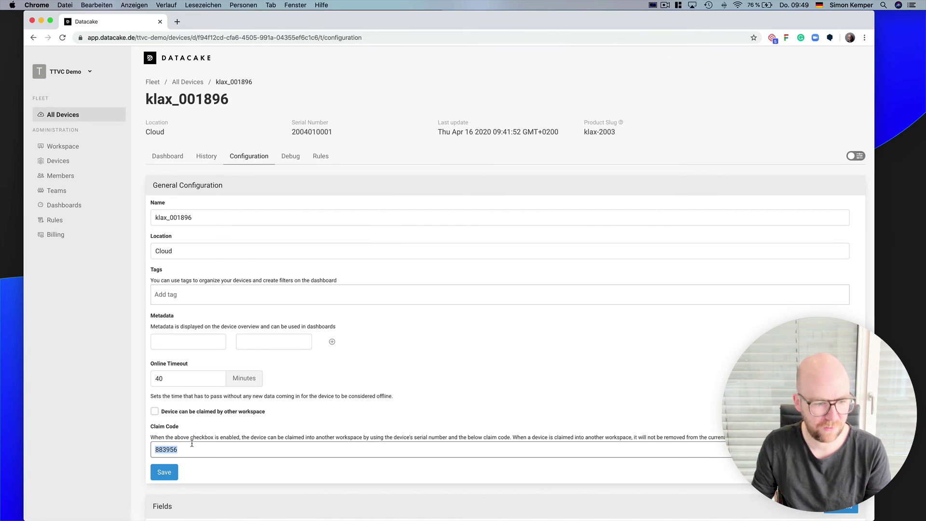
left_click(179, 413)
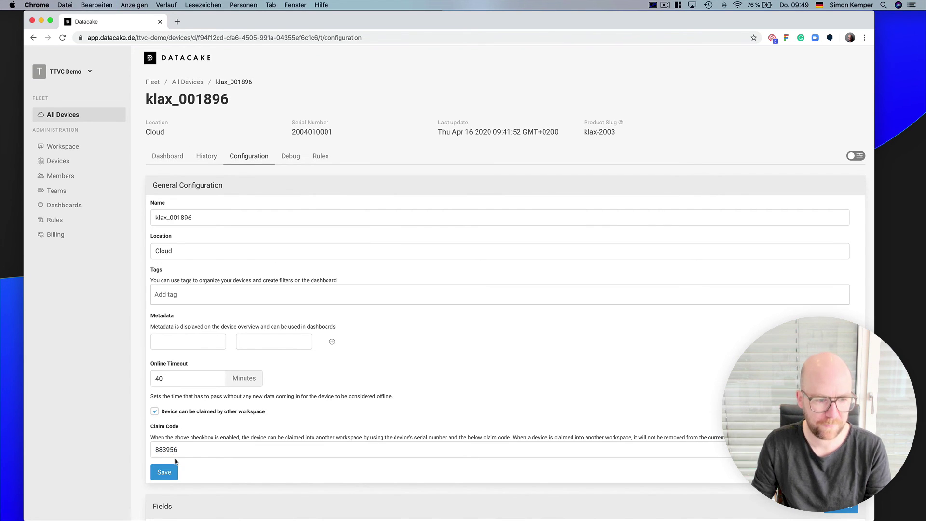
double_click(190, 448)
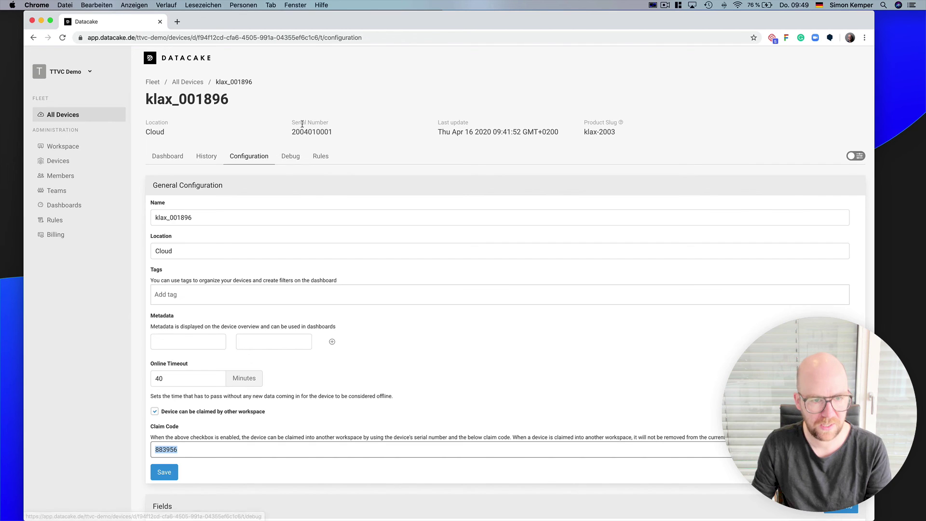
left_click(89, 73)
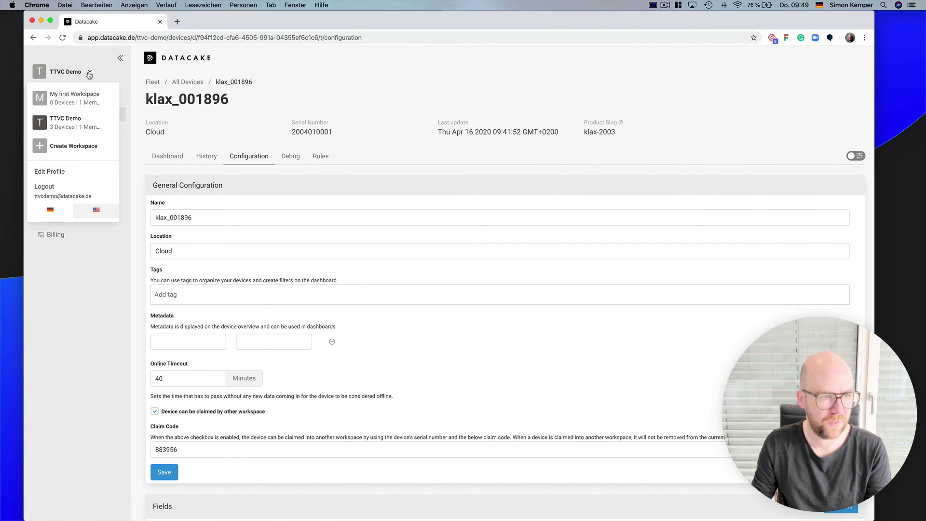
left_click(82, 97)
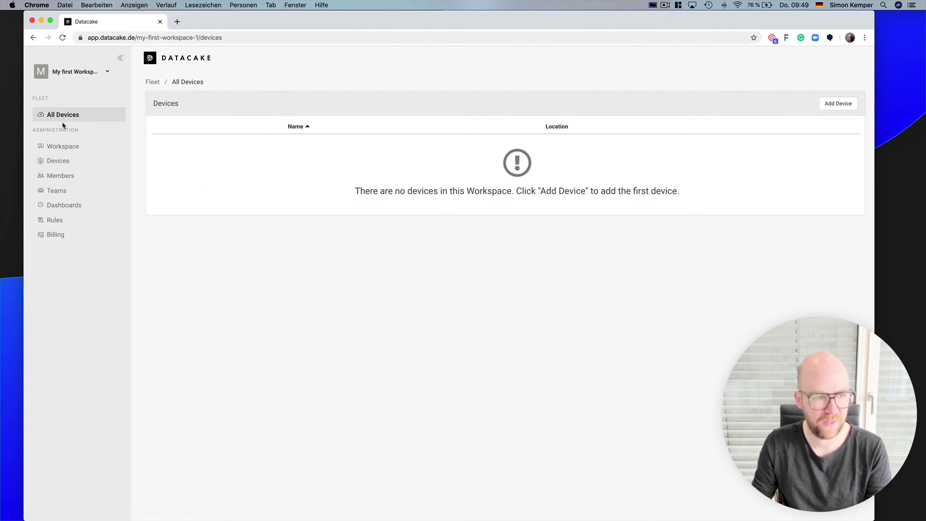
left_click(848, 103)
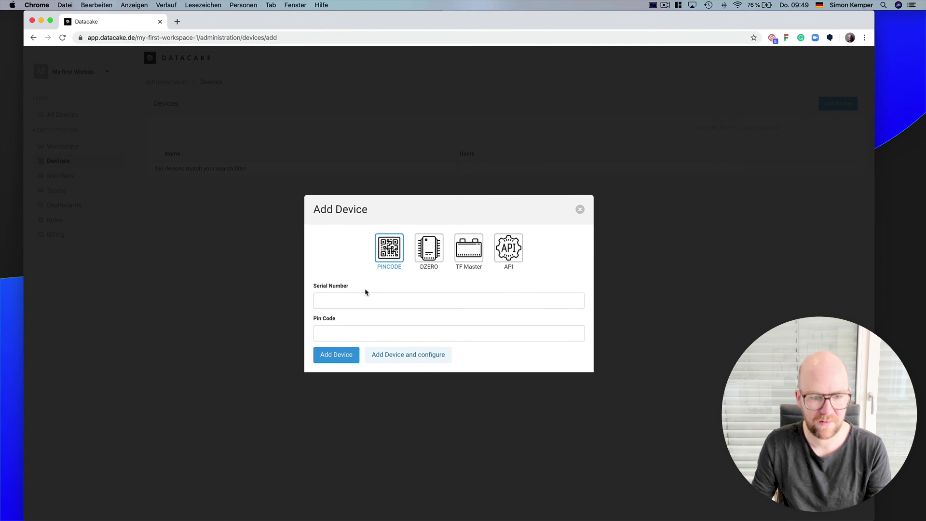
left_click(357, 301)
type("200")
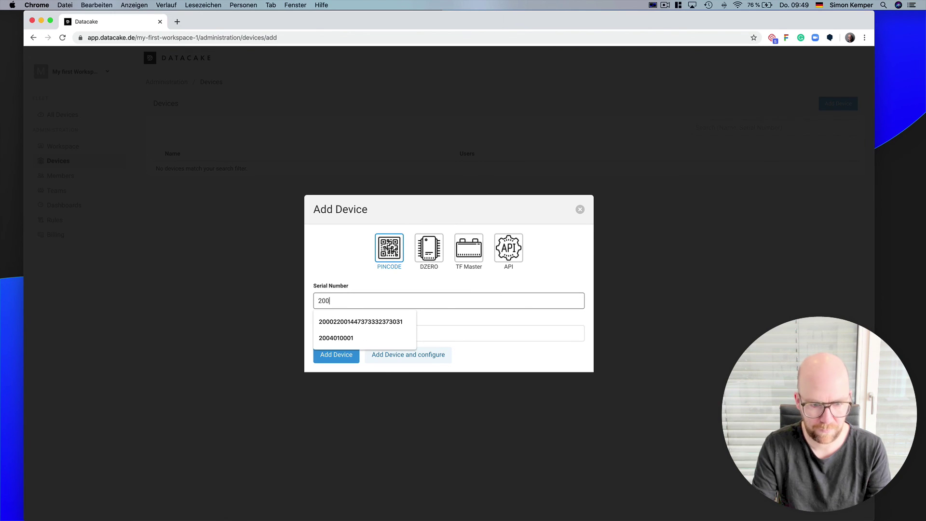
key("Down")
key("Down")
key("Return")
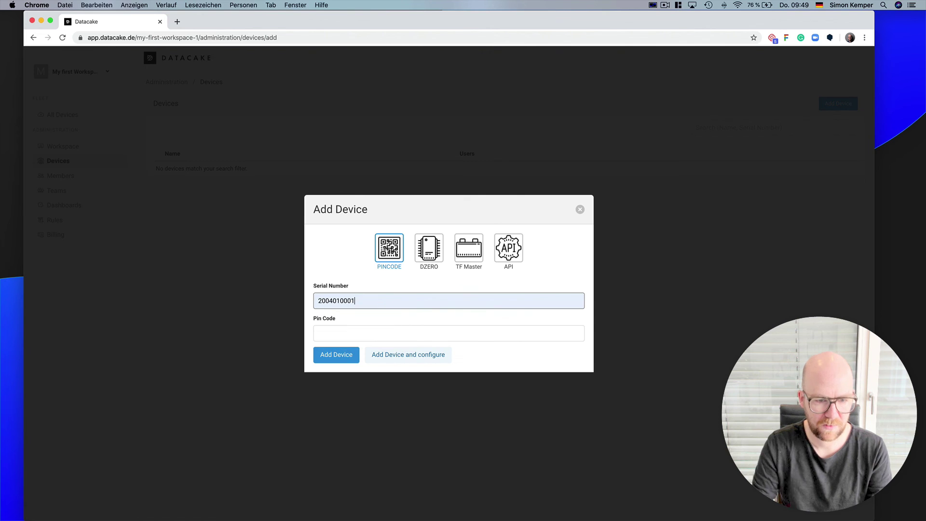
left_click(336, 333)
type("883956")
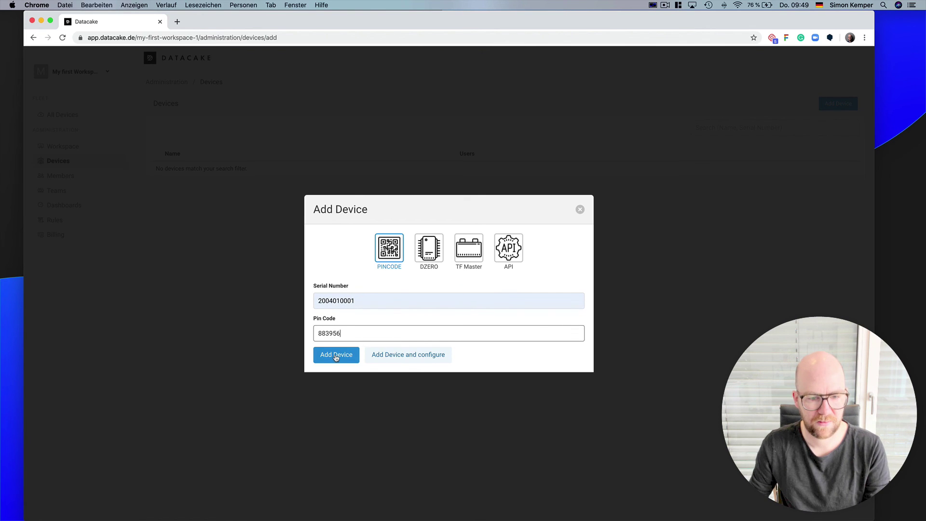
left_click(336, 356)
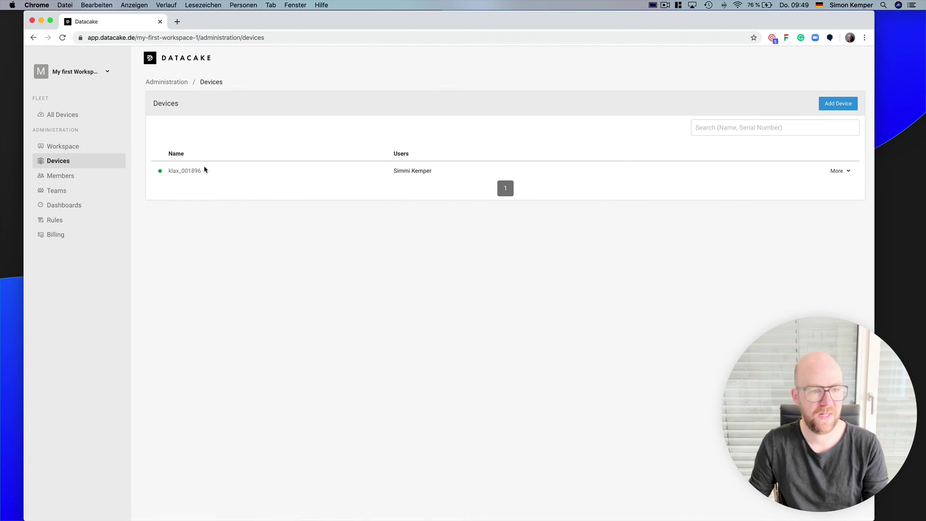
- Open the claimed klax_001896 in My first Workspace and inspect its Configuration claim code
left_click(192, 172)
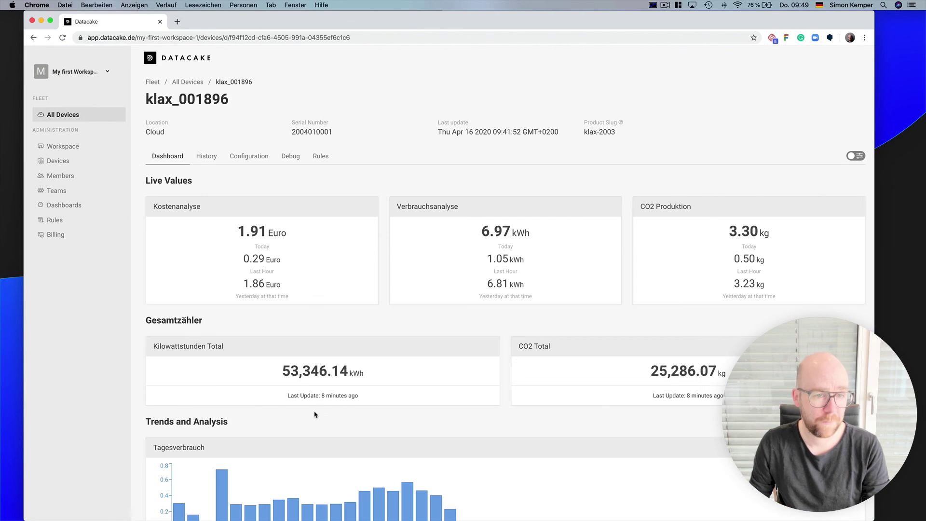
left_click(248, 157)
scroll(308, 386, "down", 2)
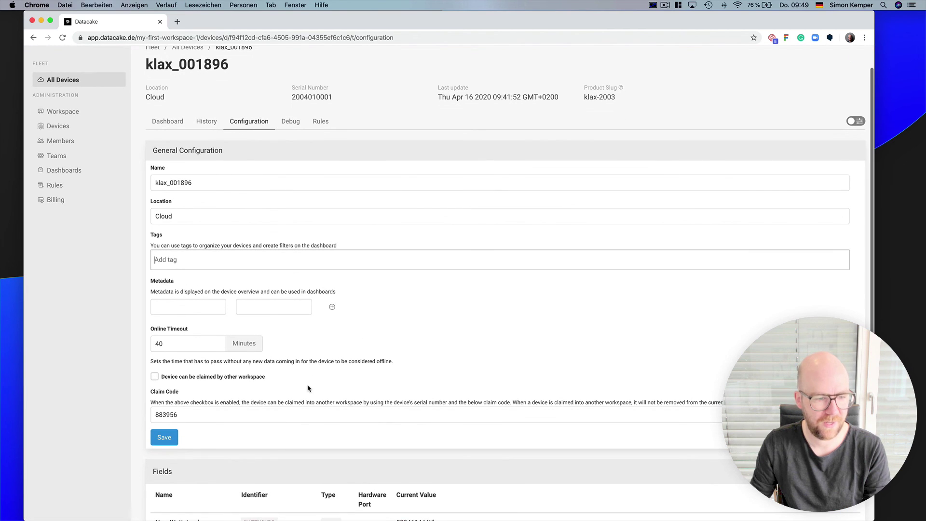
left_click(214, 416)
double_click(213, 418)
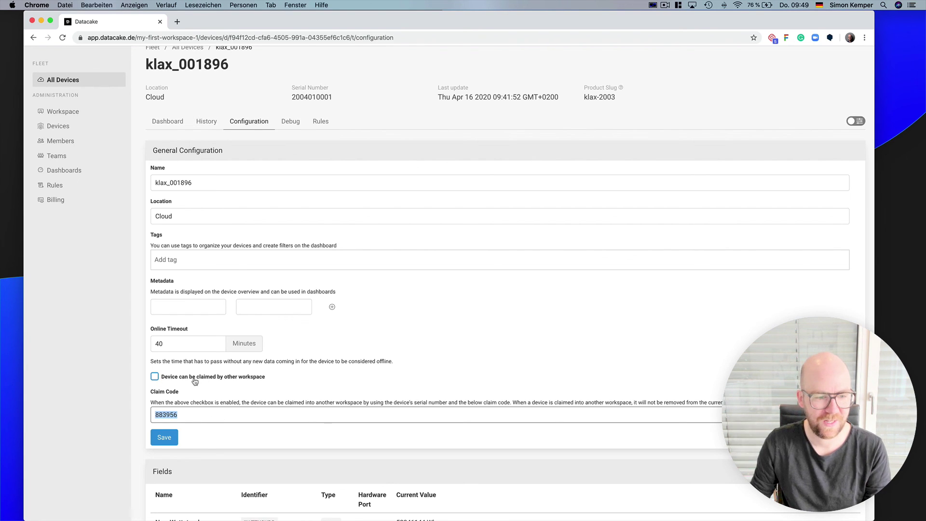
scroll(140, 251, "up", 2)
- Return to All Devices, reopen klax_001896, then switch back to TTVC Demo
left_click(83, 116)
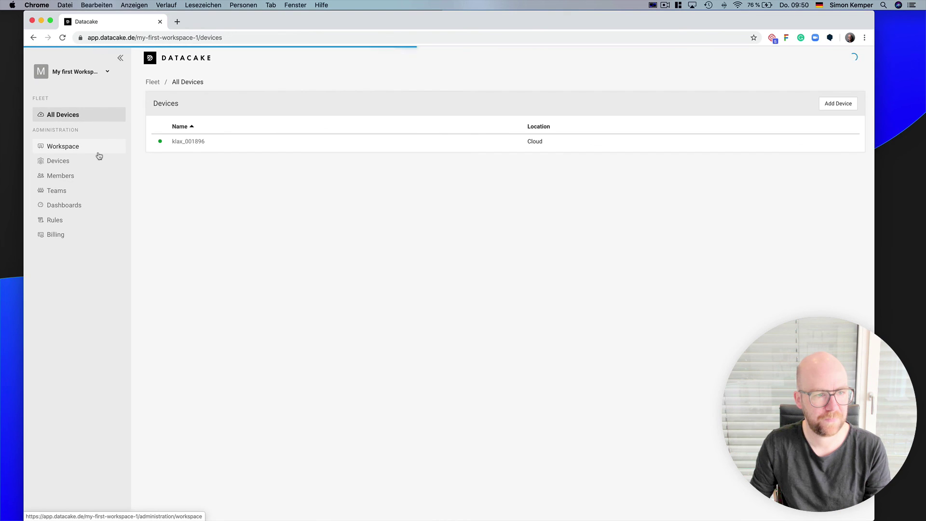
left_click(193, 142)
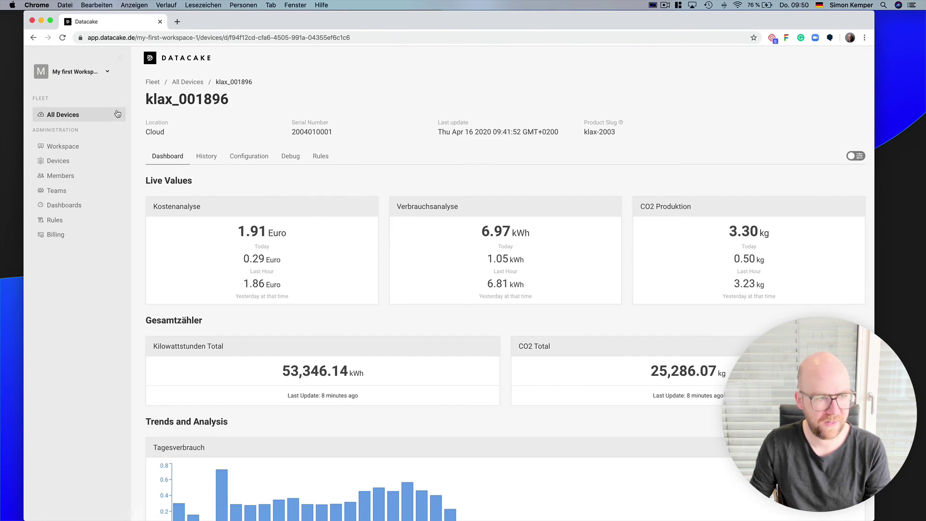
left_click(95, 71)
left_click(82, 101)
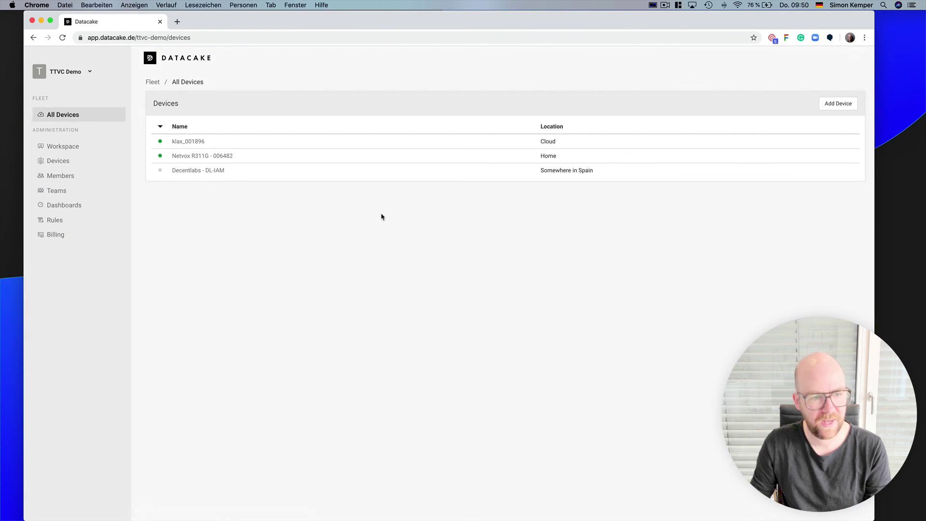